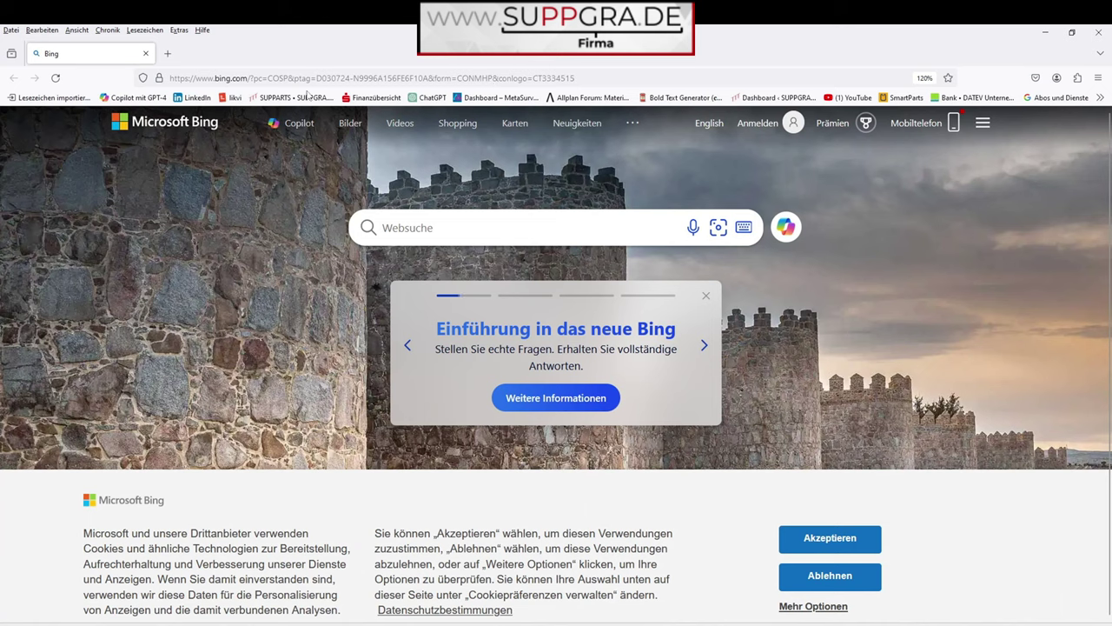
{"action": "left_click", "coordinate": [311, 77]}
{"action": "type", "text": "www.sup"}
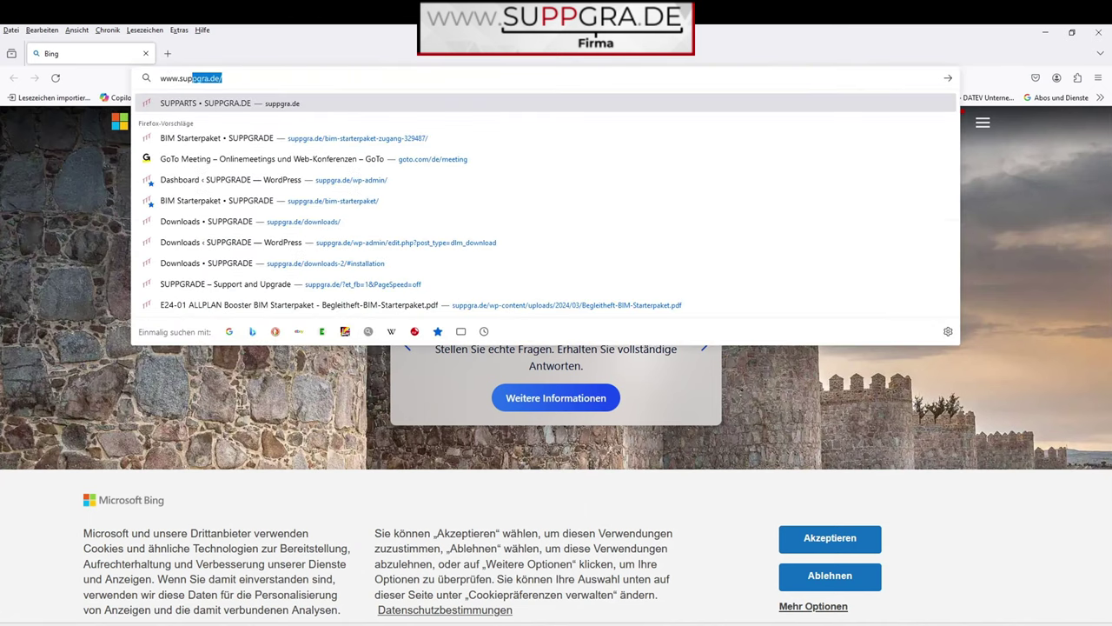
{"action": "type", "text": "pgra.de"}
{"action": "key", "text": "Return"}
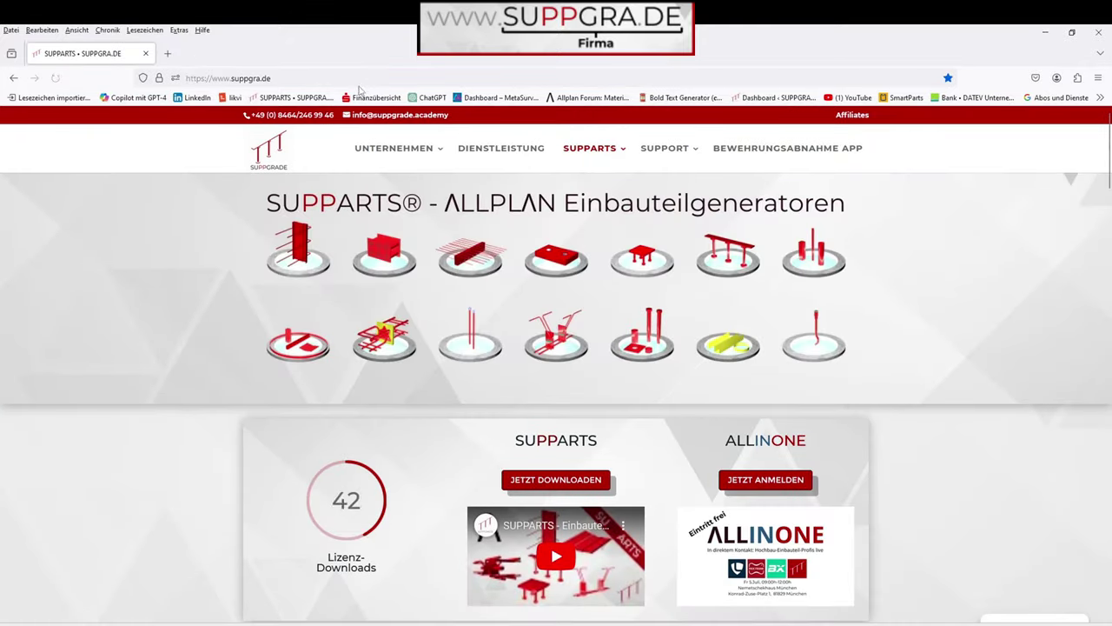
View the Elastomerlager generator page listed under SUPPARTS.
{"action": "mouse_move", "coordinate": [417, 224]}
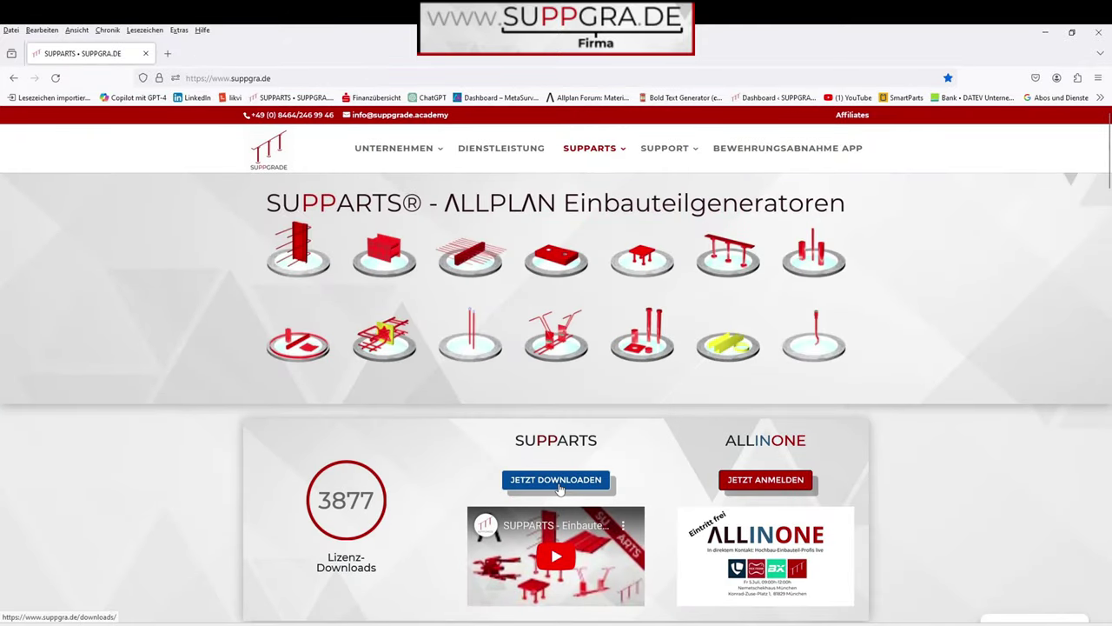
{"action": "mouse_move", "coordinate": [591, 156]}
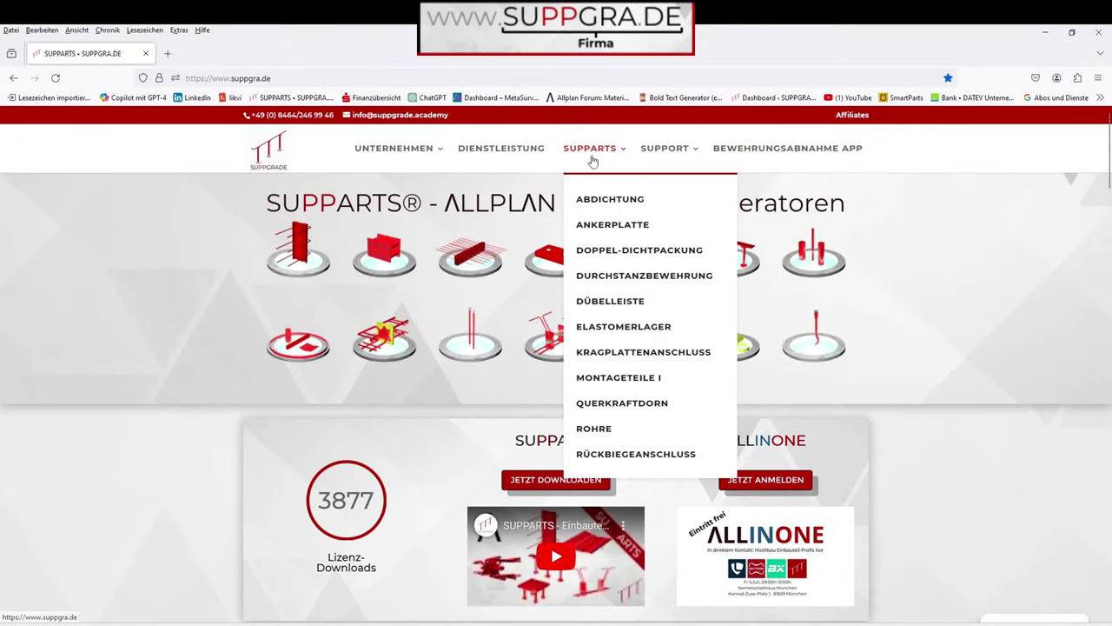
{"action": "left_click", "coordinate": [626, 334]}
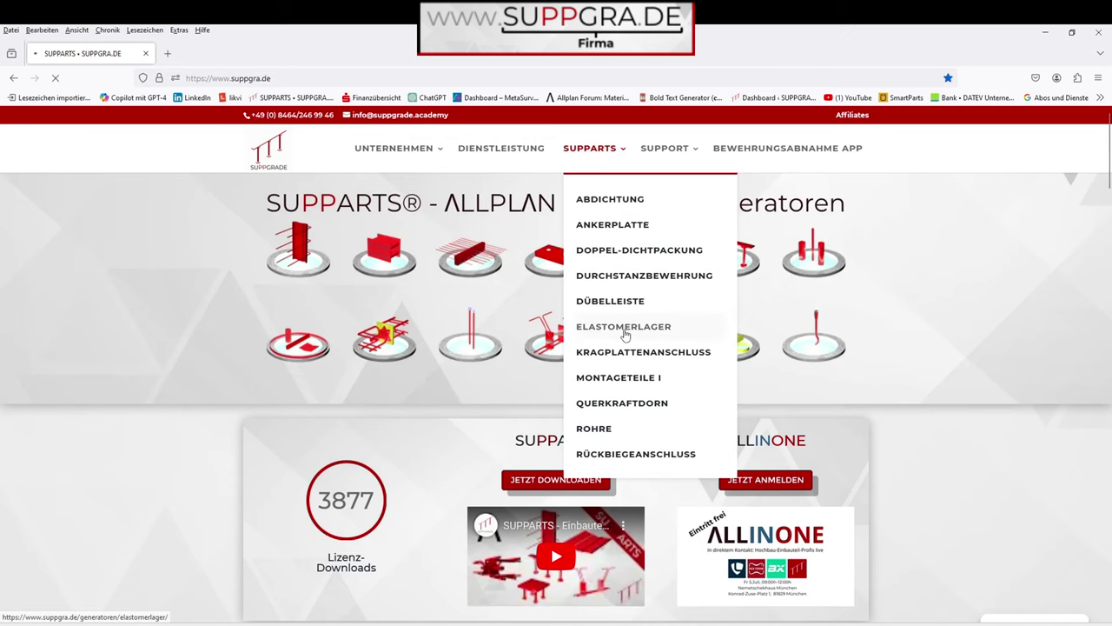
{"action": "scroll", "coordinate": [521, 330], "scroll_direction": "down", "scroll_amount": 5}
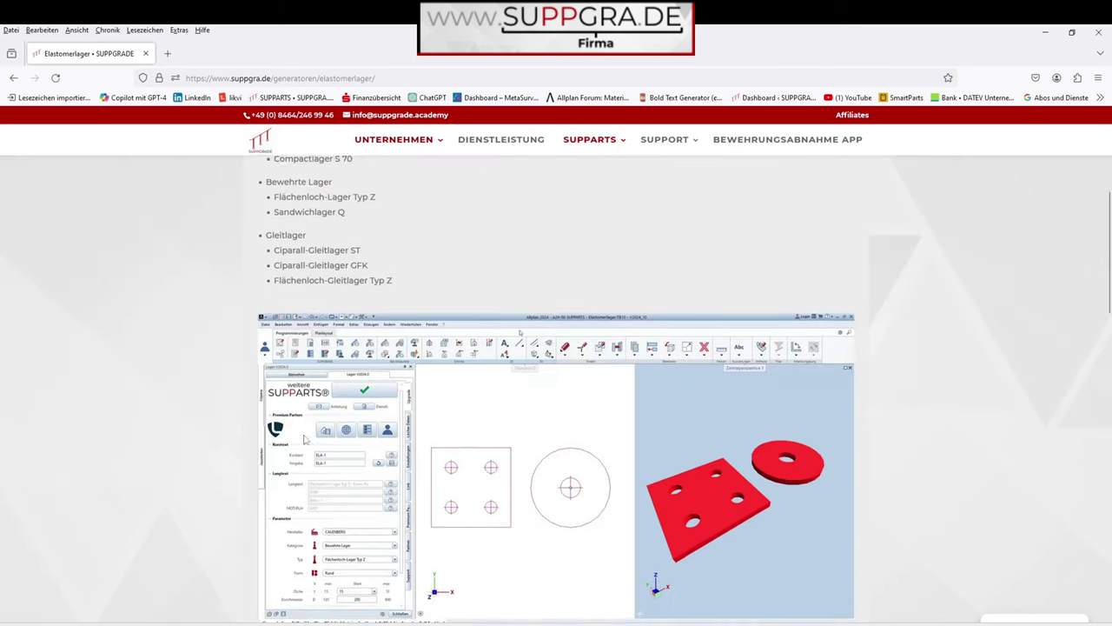
{"action": "scroll", "coordinate": [565, 335], "scroll_direction": "up", "scroll_amount": 5}
Go to the downloads page and request version v2024_10 of the Elastomerlager generator among the SUPPARTS Montageteile.
{"action": "left_click", "coordinate": [571, 334]}
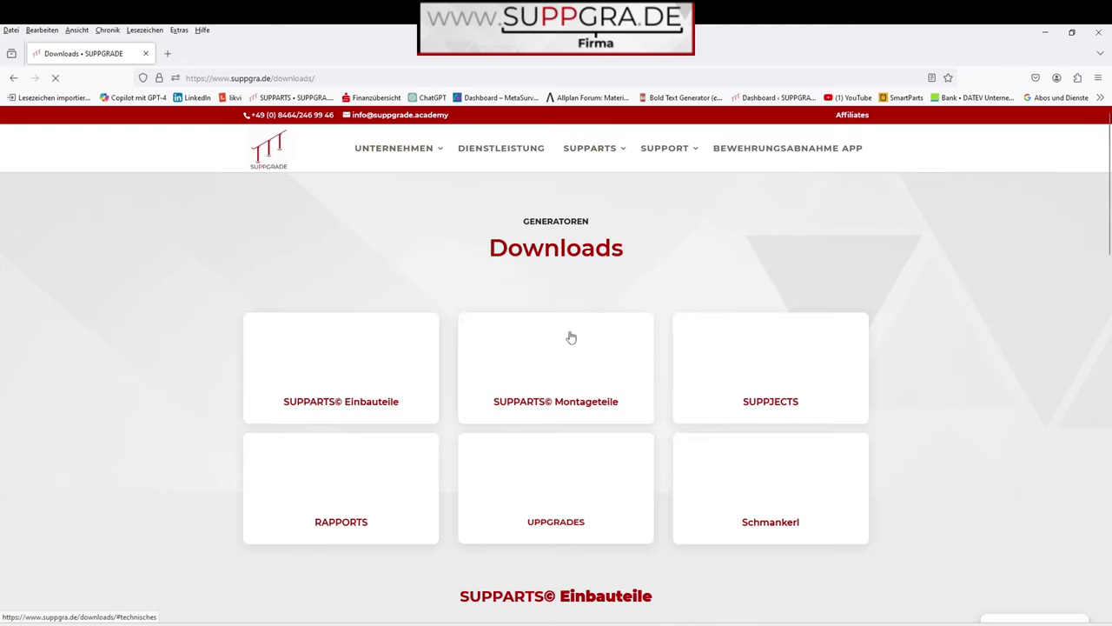
{"action": "scroll", "coordinate": [559, 322], "scroll_direction": "down", "scroll_amount": 2}
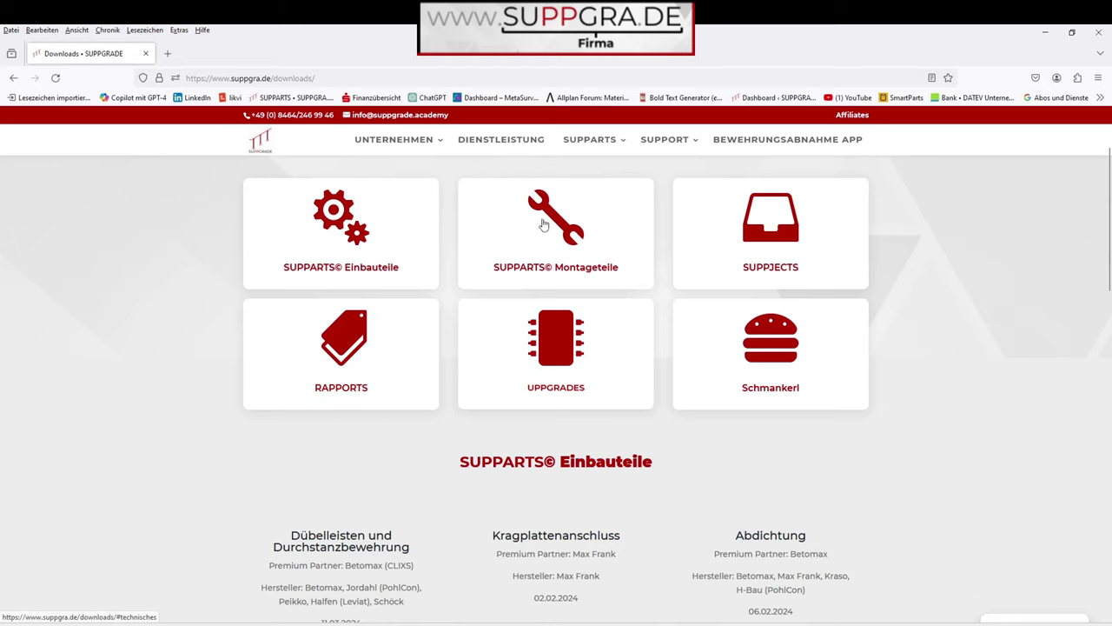
{"action": "left_click", "coordinate": [582, 233]}
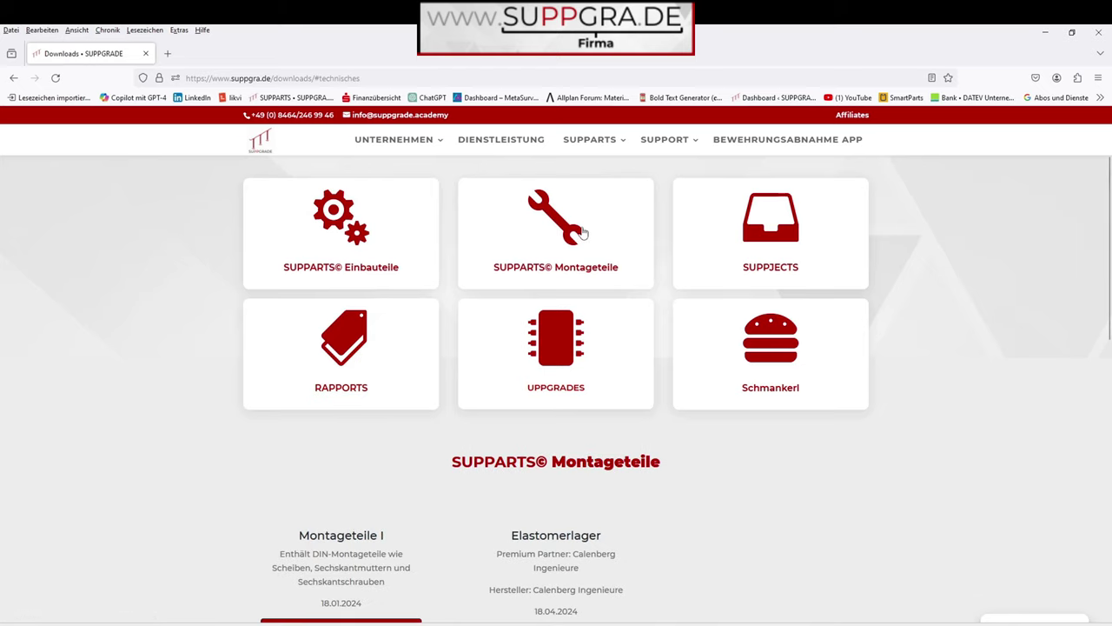
{"action": "scroll", "coordinate": [599, 358], "scroll_direction": "down", "scroll_amount": 2}
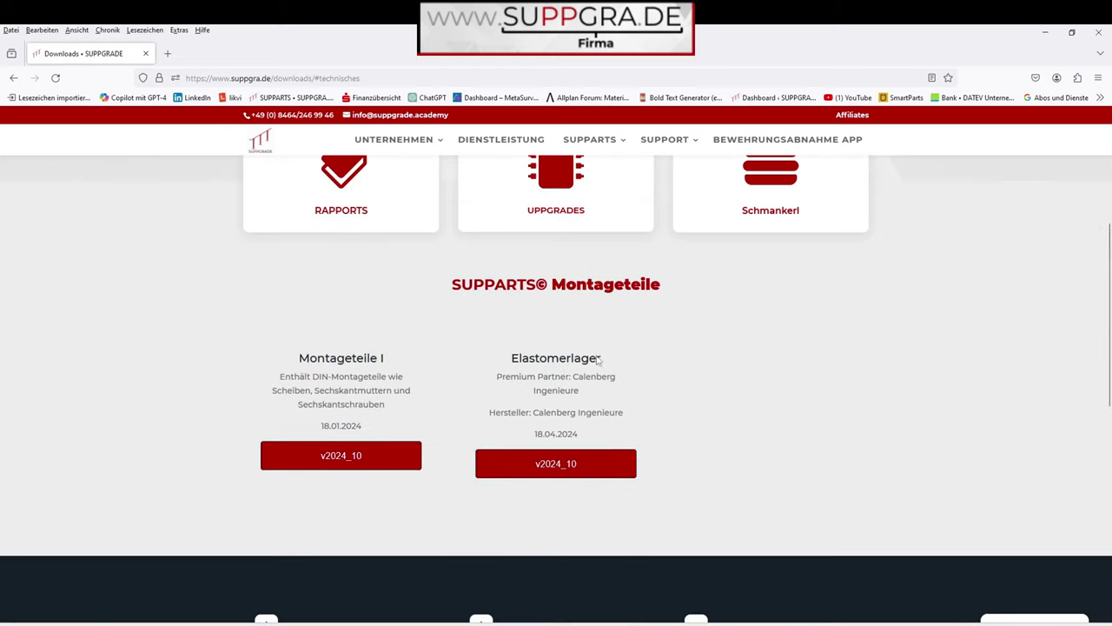
{"action": "left_click", "coordinate": [539, 467]}
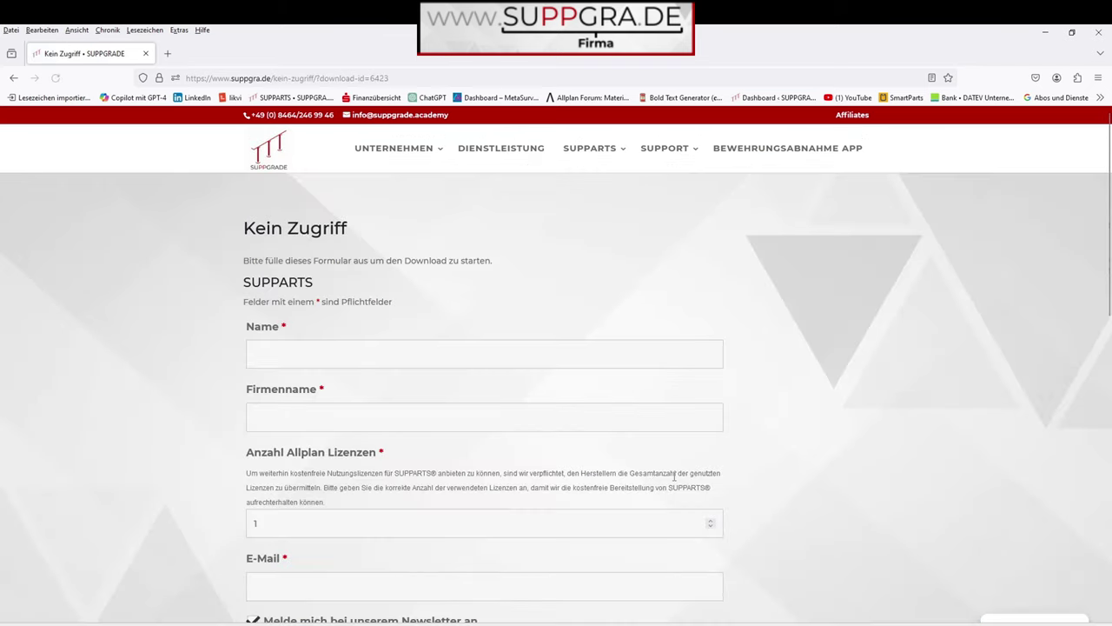
Fill in the person's name and the company name Suppgrade in the download access form.
{"action": "left_click", "coordinate": [486, 356]}
{"action": "left_click", "coordinate": [342, 376]}
{"action": "left_click", "coordinate": [339, 423]}
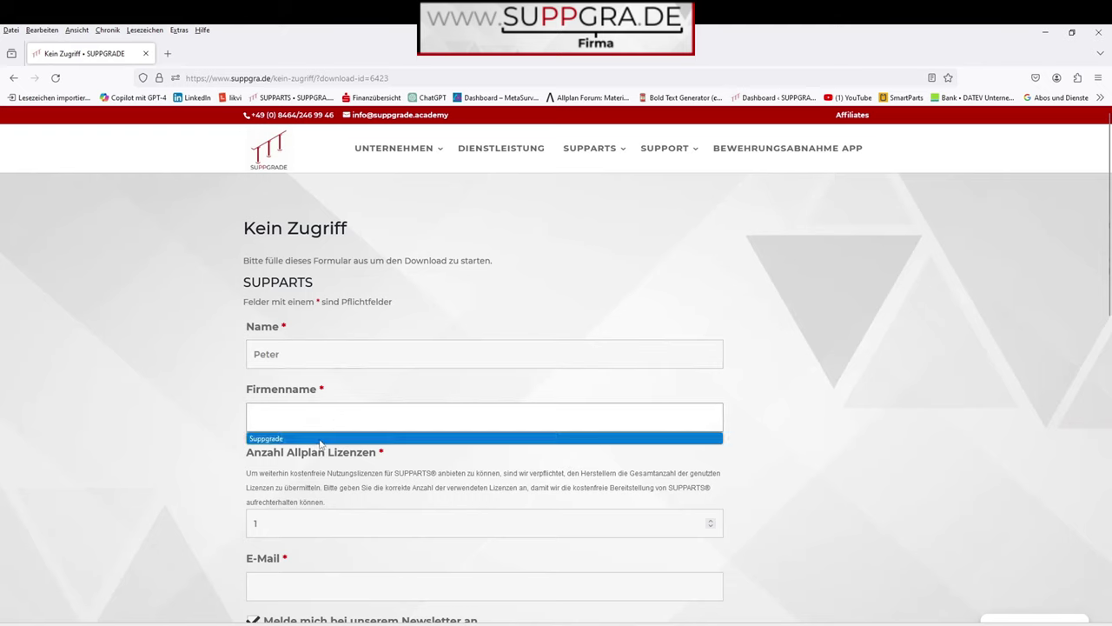
{"action": "left_click", "coordinate": [338, 438]}
Enter the contact's e-mail, agree to the AGBs and Lizenzvereinbarung, and submit the form.
{"action": "scroll", "coordinate": [348, 409], "scroll_direction": "down", "scroll_amount": 3}
{"action": "left_click", "coordinate": [314, 384]}
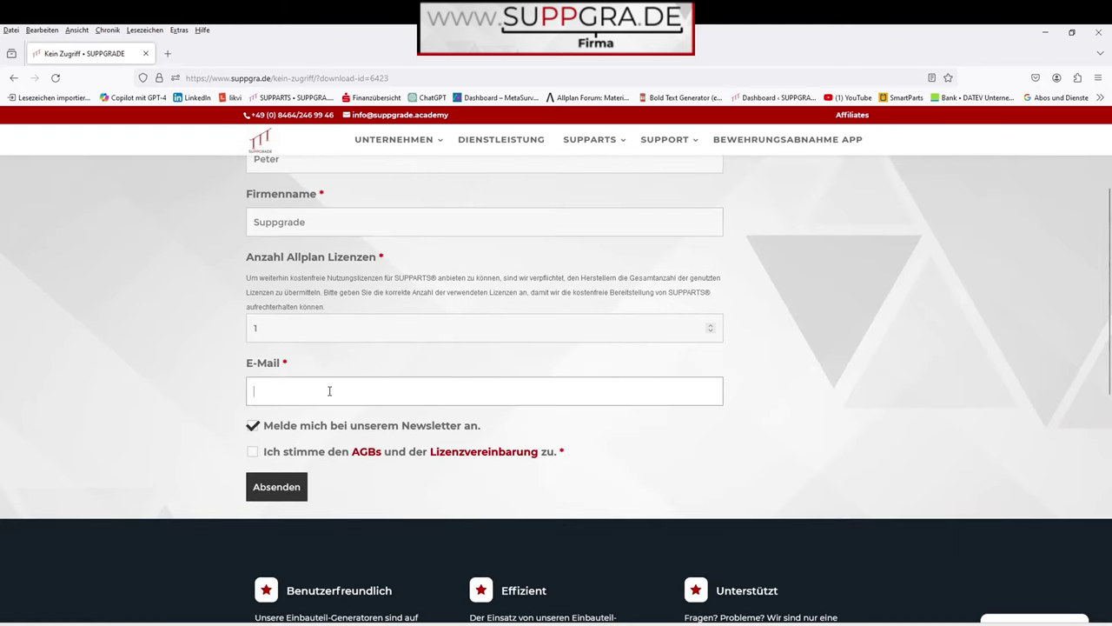
{"action": "left_click", "coordinate": [287, 411]}
{"action": "left_click", "coordinate": [253, 452]}
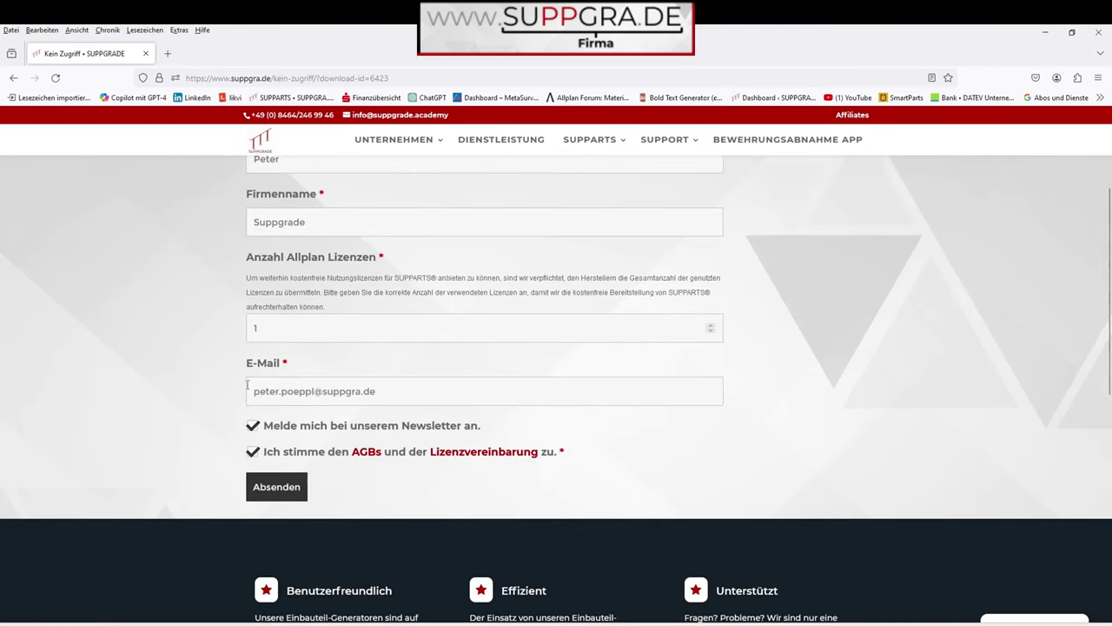
{"action": "scroll", "coordinate": [233, 359], "scroll_direction": "up", "scroll_amount": 2}
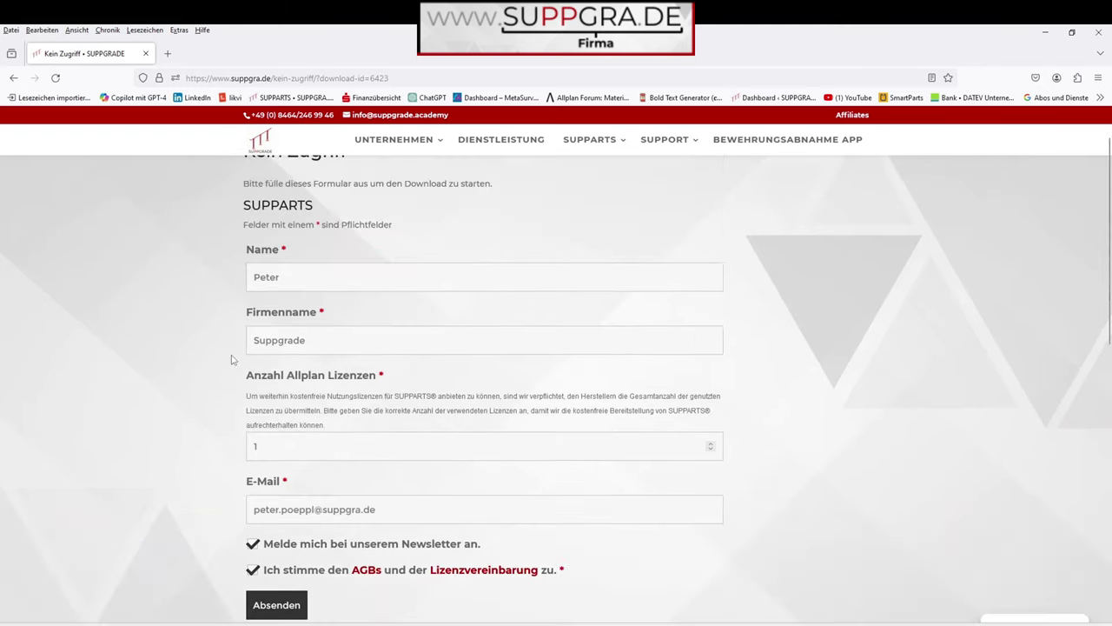
{"action": "left_click", "coordinate": [258, 603]}
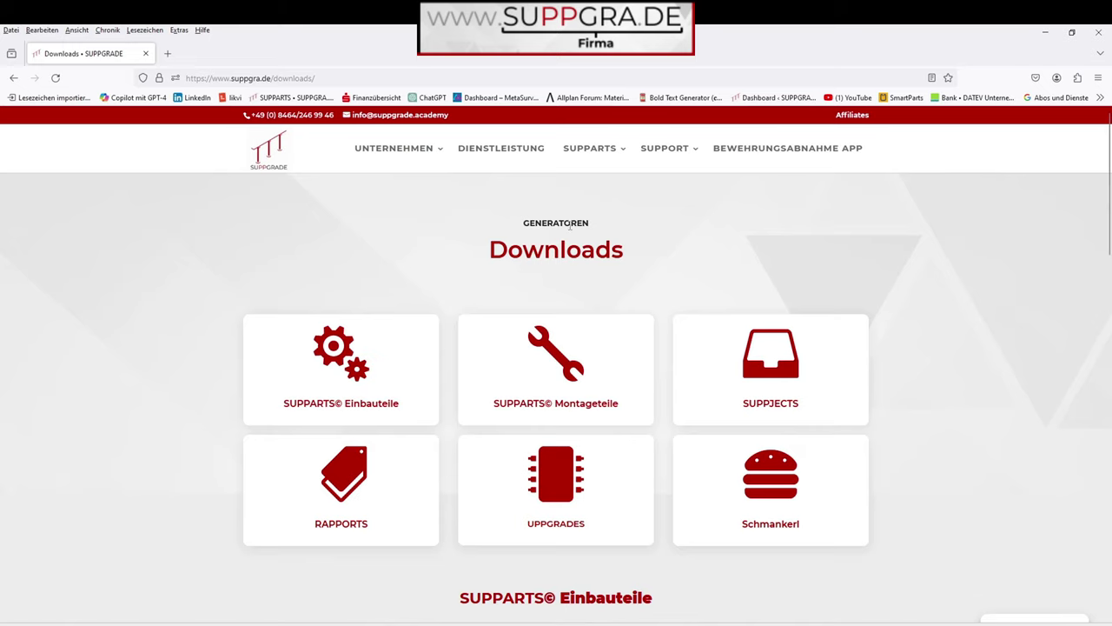
Download the Elastomerlager generator v2024_10 from the SUPPARTS Montageteile section.
{"action": "scroll", "coordinate": [635, 359], "scroll_direction": "down", "scroll_amount": 3}
{"action": "scroll", "coordinate": [556, 230], "scroll_direction": "up", "scroll_amount": 2}
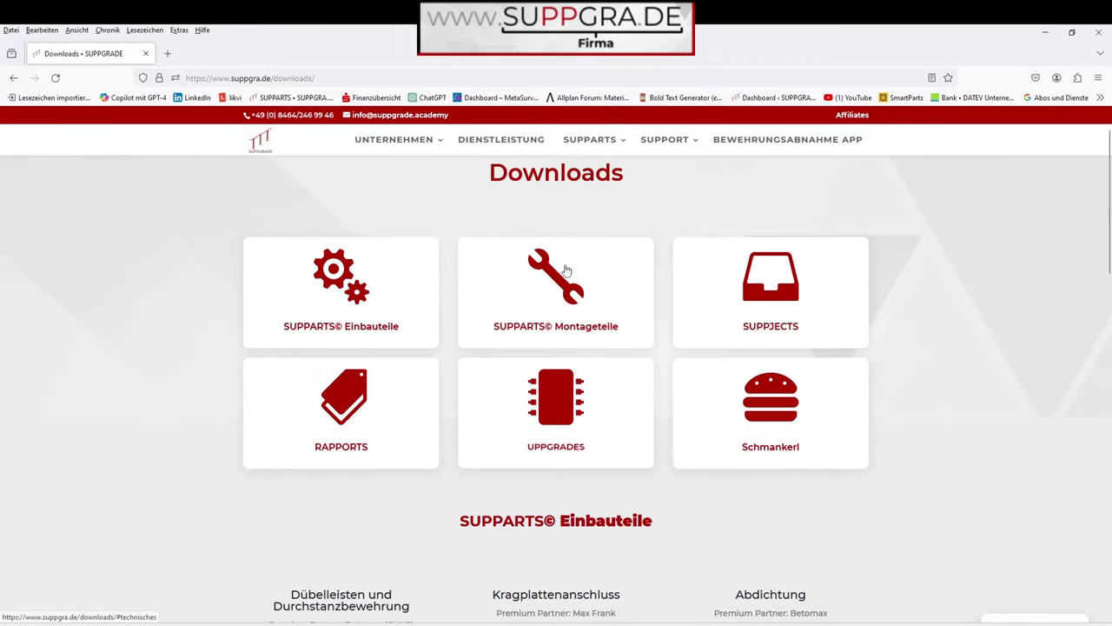
{"action": "left_click", "coordinate": [541, 301]}
{"action": "scroll", "coordinate": [502, 260], "scroll_direction": "down", "scroll_amount": 3}
{"action": "left_click", "coordinate": [541, 463]}
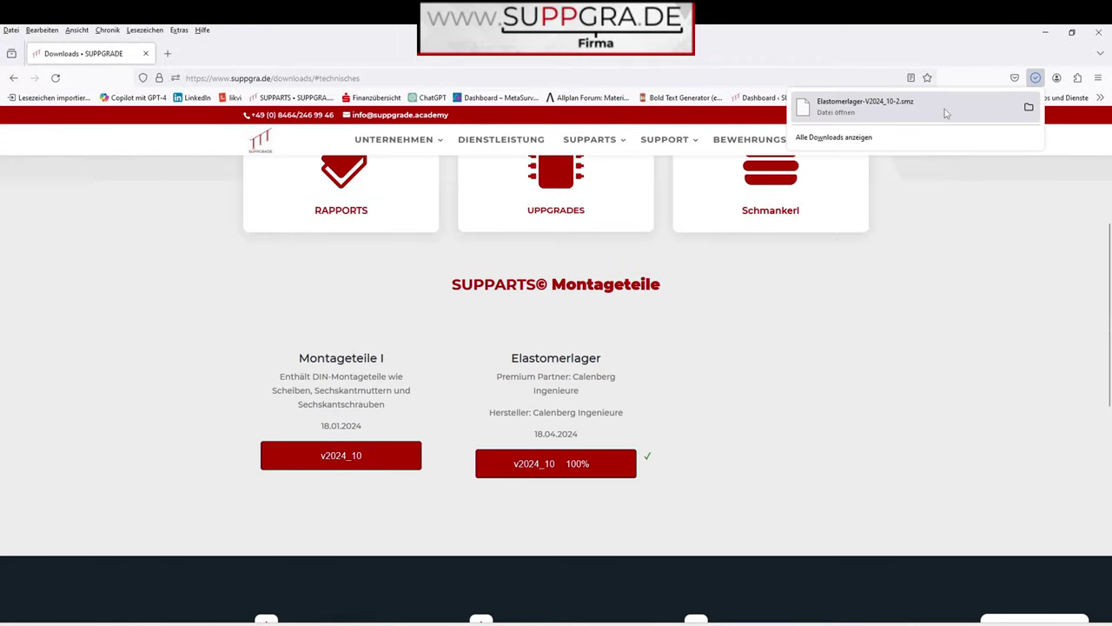
Show the downloaded Elastomerlager-V2024_10-2.smz file in its folder and bring it over the Allplan window.
{"action": "left_click", "coordinate": [1030, 108]}
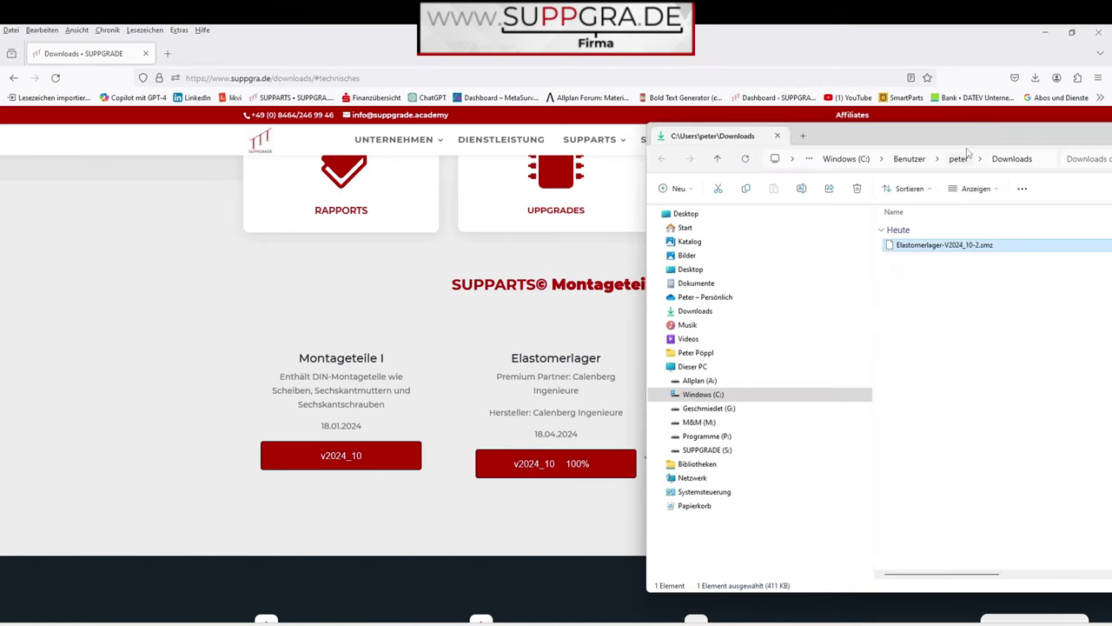
{"action": "left_click_drag", "start_coordinate": [929, 133], "coordinate": [762, 130]}
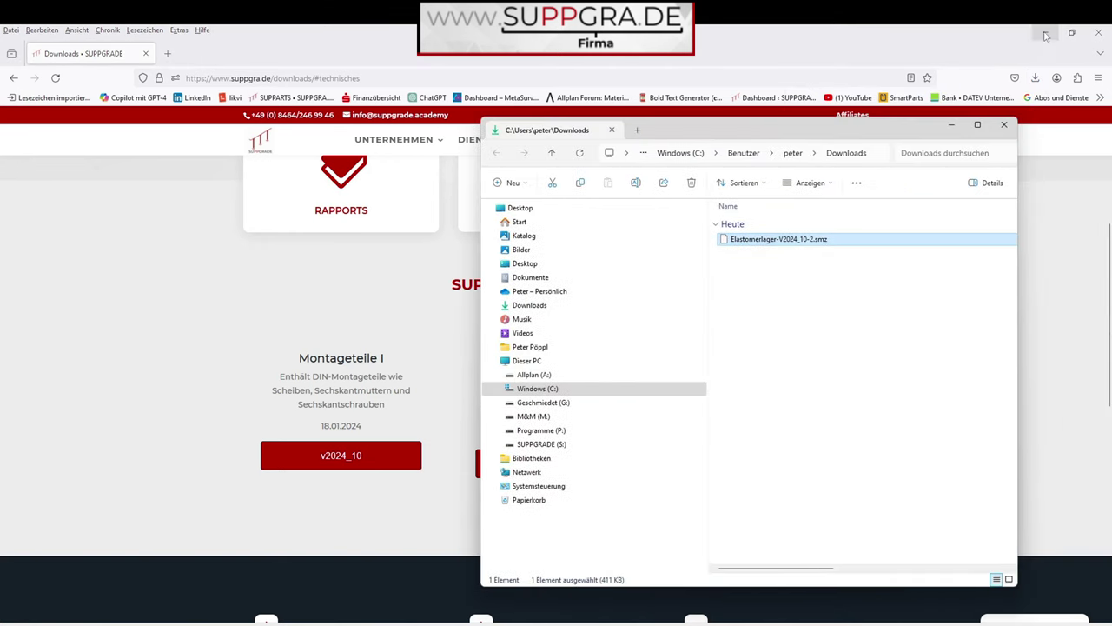
{"action": "left_click", "coordinate": [1046, 32]}
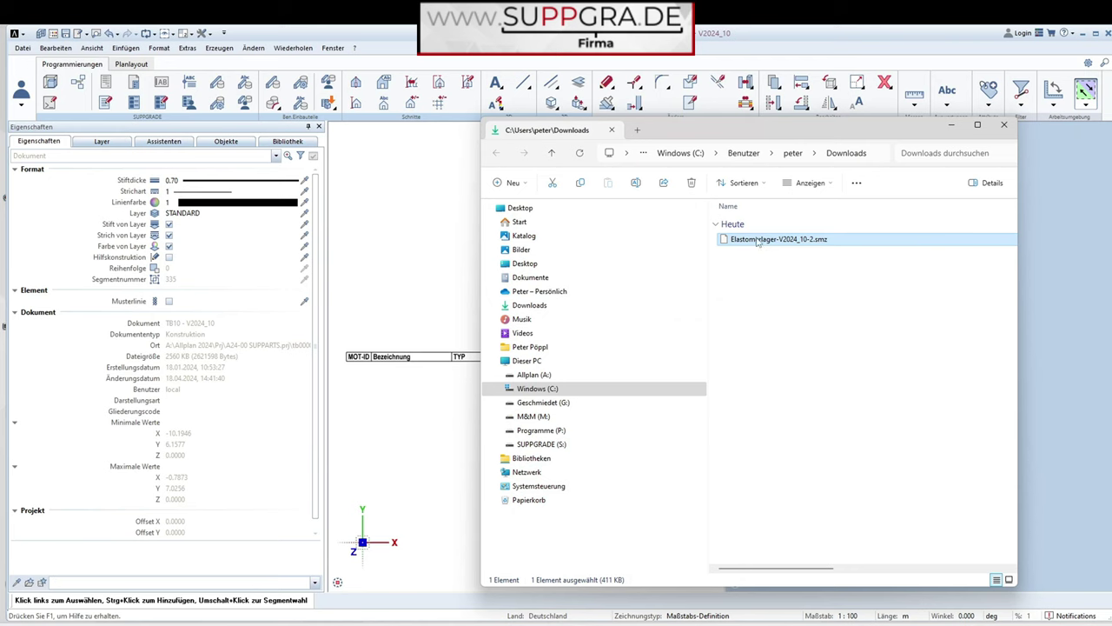
Import Elastomerlager-V2024_10-2.smz into the Büro SmartParts, overwriting all existing files, and place the bearing below the table in the floor plan.
{"action": "left_click_drag", "start_coordinate": [758, 242], "coordinate": [390, 253]}
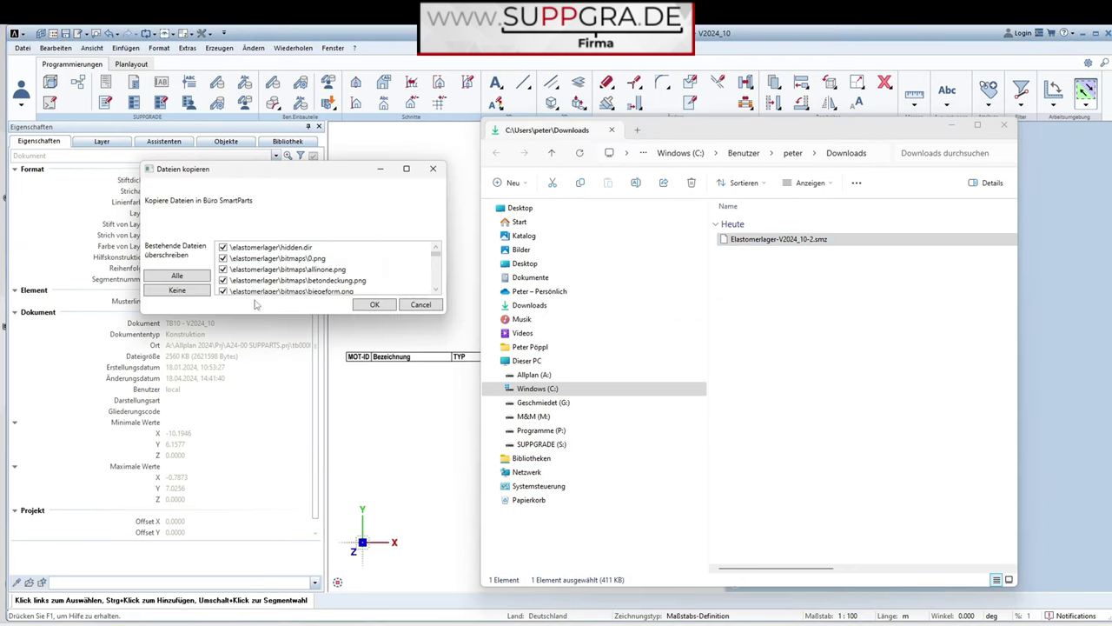
{"action": "left_click", "coordinate": [373, 305]}
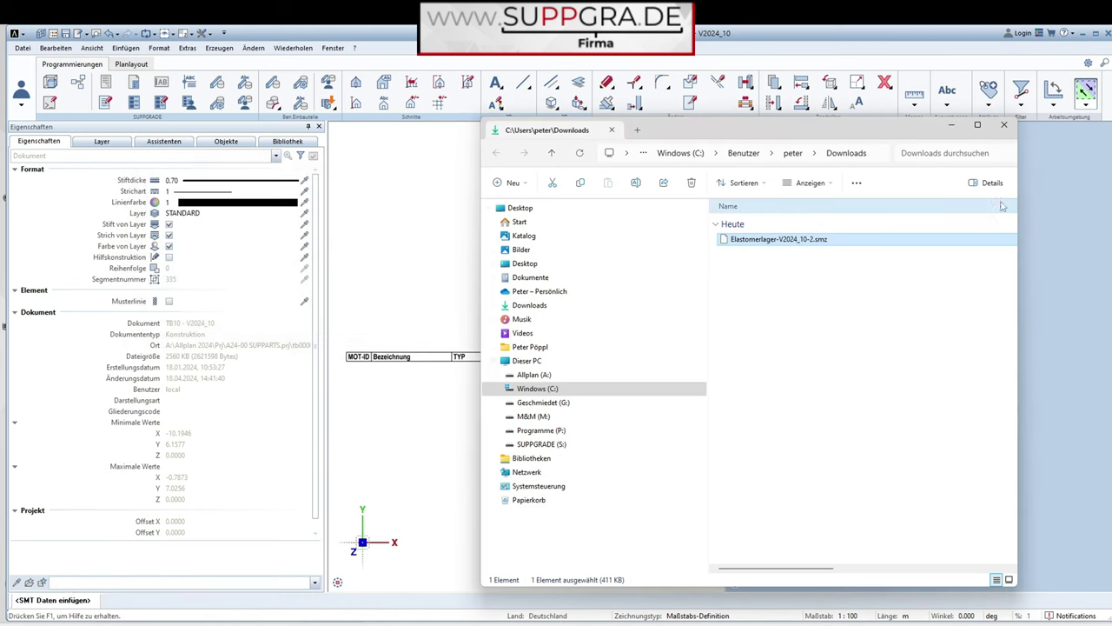
{"action": "left_click", "coordinate": [951, 129]}
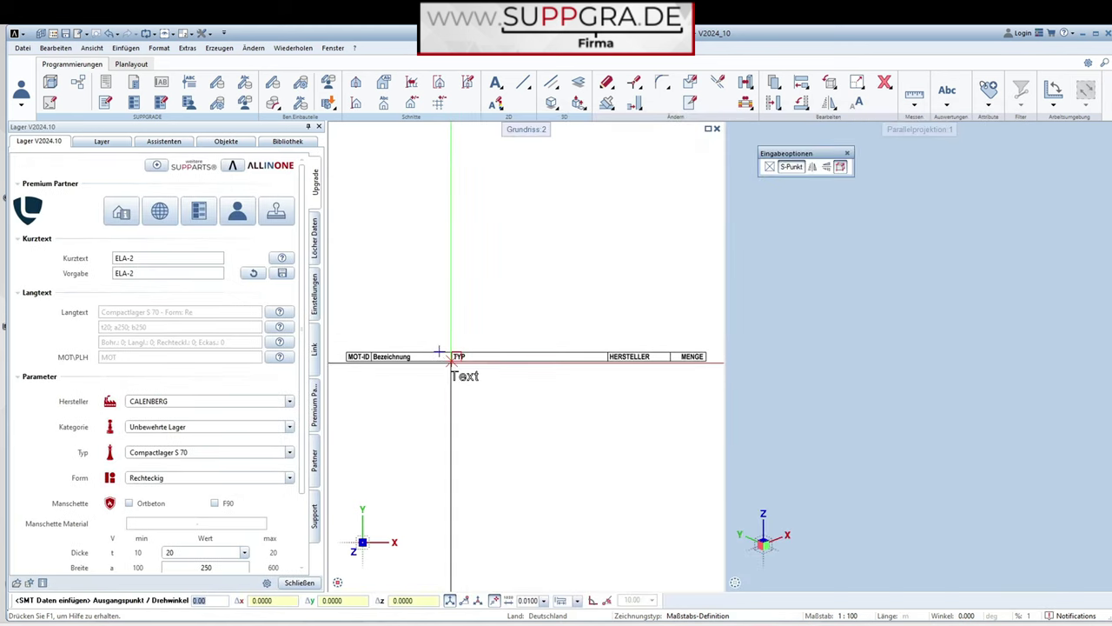
{"action": "left_click", "coordinate": [300, 580]}
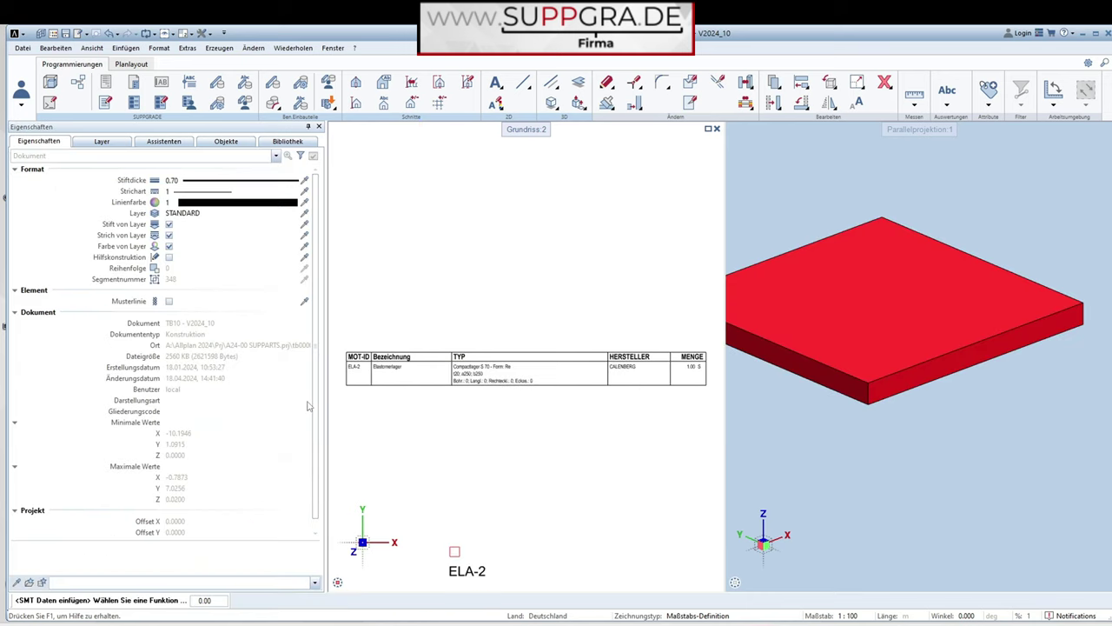
{"action": "key", "text": "Escape"}
Place an Elastomerlager from the Büro library's SUPPARTS folder in the floor plan, between the table and the existing bearing.
{"action": "left_click", "coordinate": [287, 141]}
{"action": "left_click", "coordinate": [45, 160]}
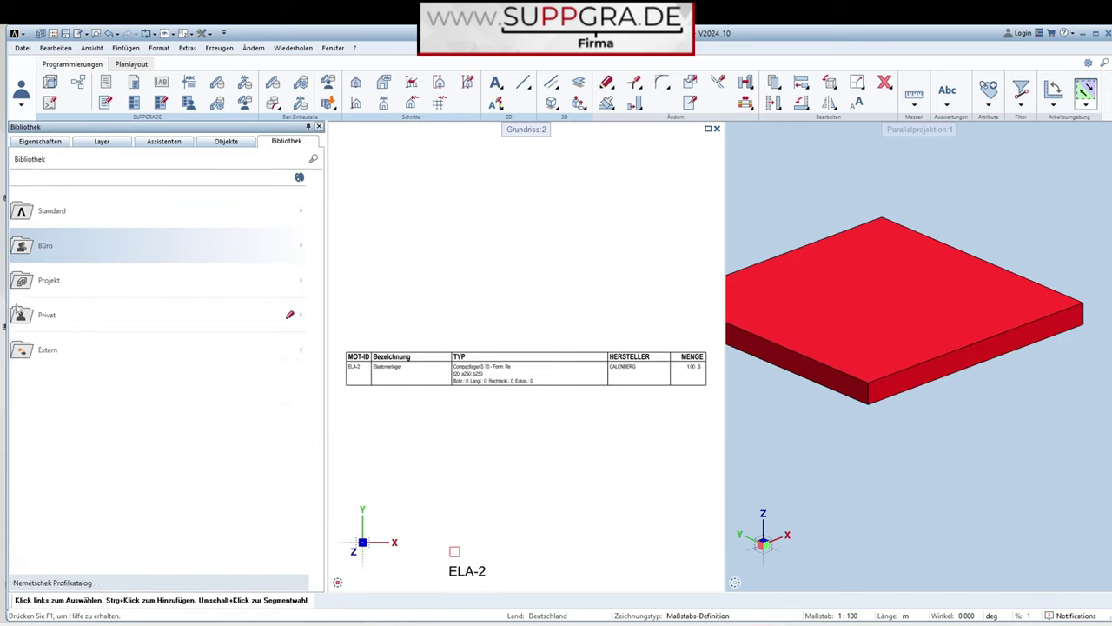
{"action": "left_click", "coordinate": [91, 250]}
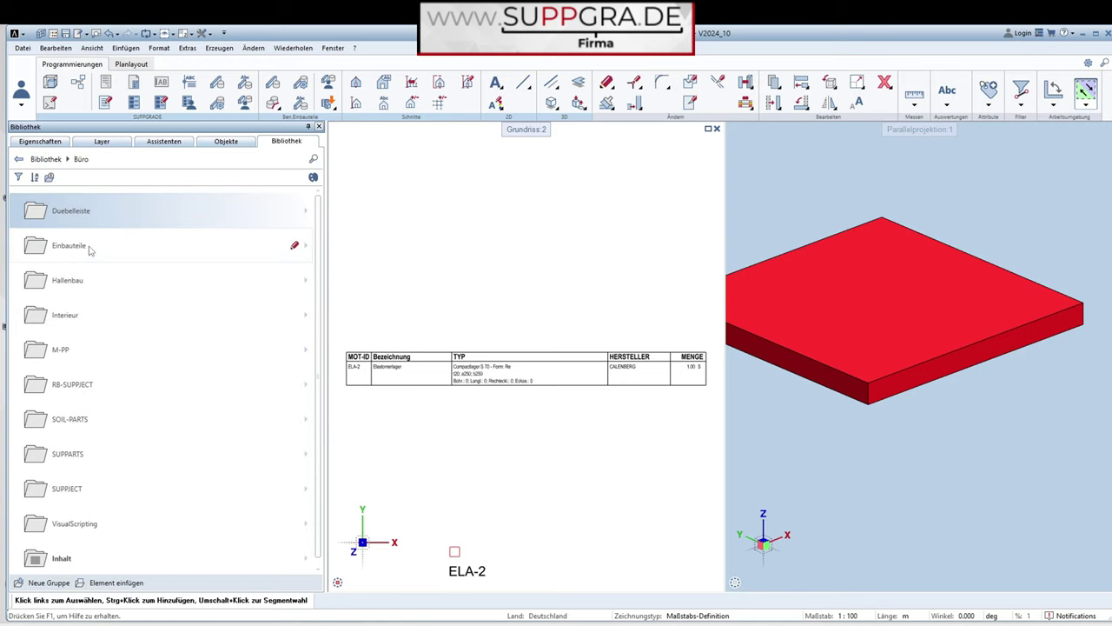
{"action": "left_click", "coordinate": [81, 462]}
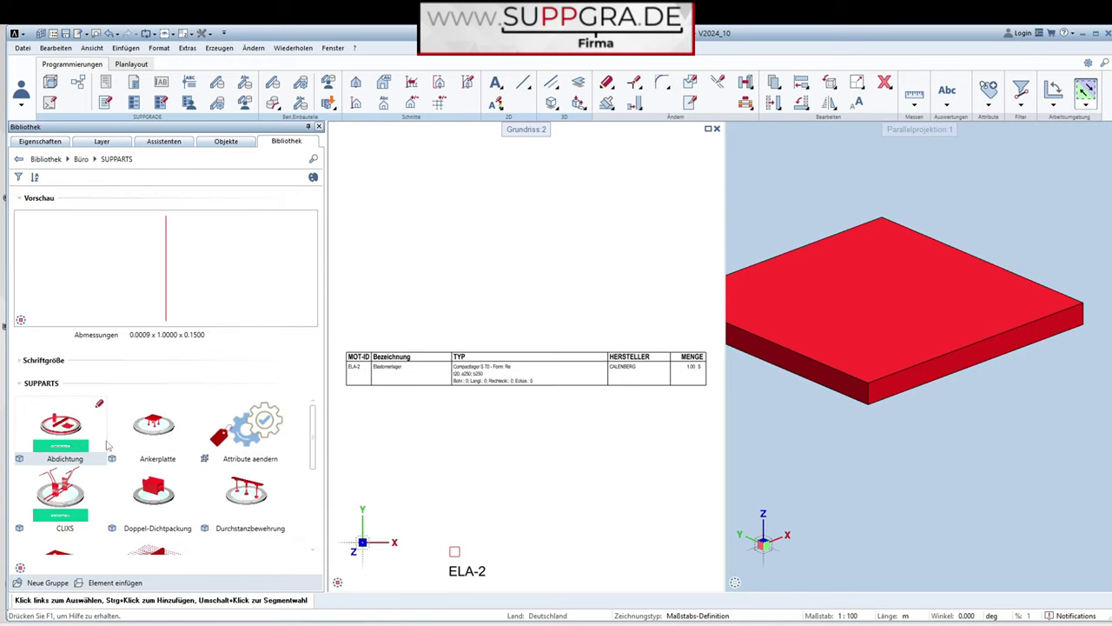
{"action": "scroll", "coordinate": [117, 445], "scroll_direction": "down", "scroll_amount": 2}
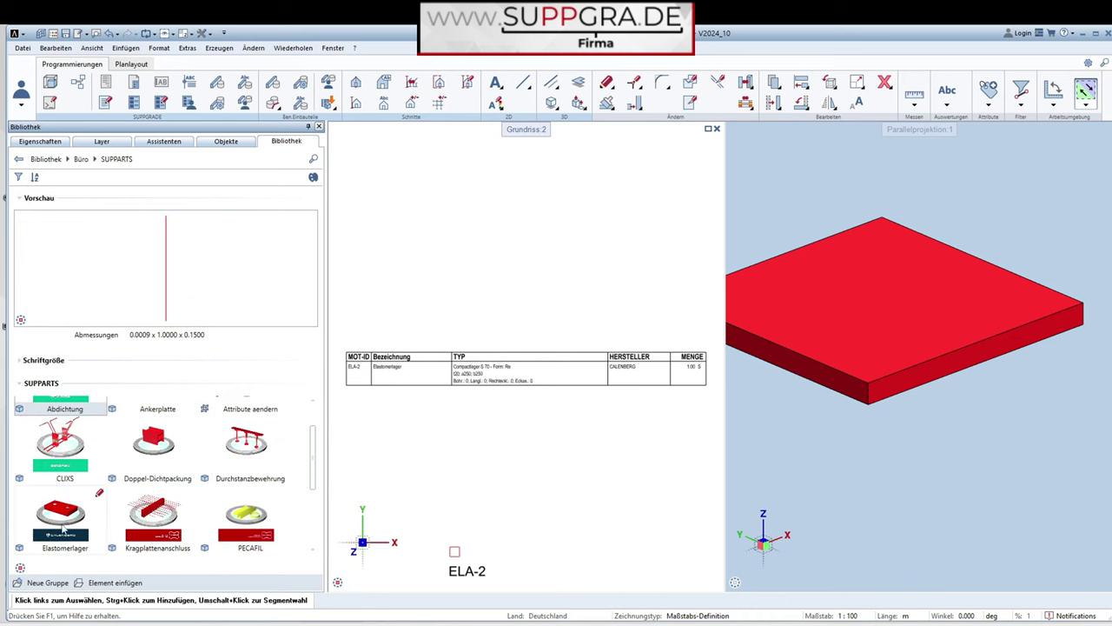
{"action": "double_click", "coordinate": [63, 520]}
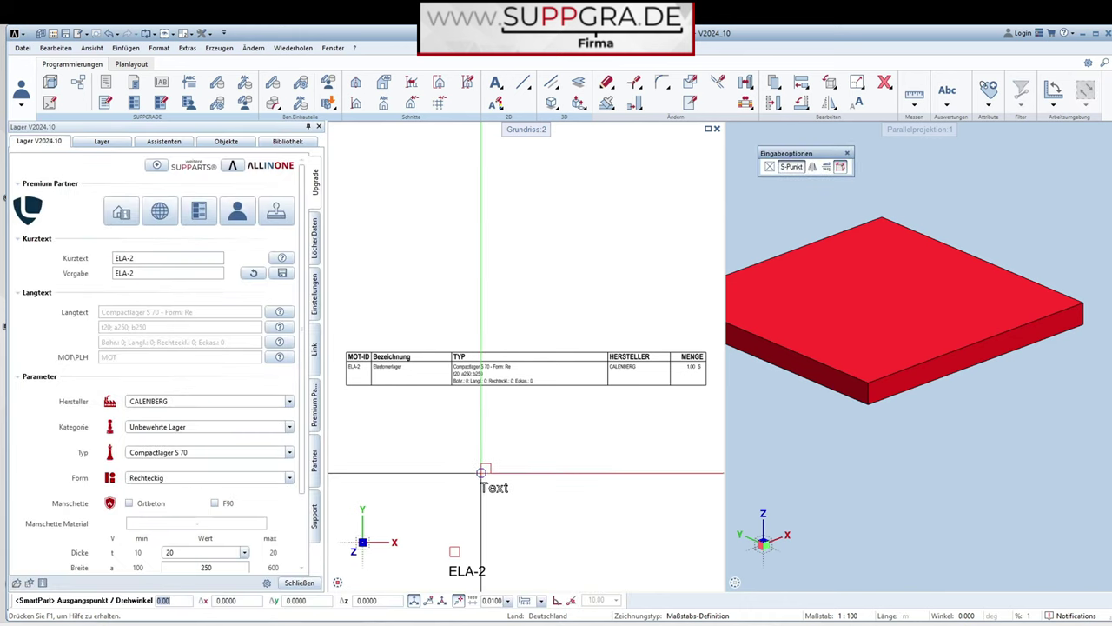
{"action": "left_click", "coordinate": [500, 466]}
{"action": "scroll", "coordinate": [545, 413], "scroll_direction": "down", "scroll_amount": 2}
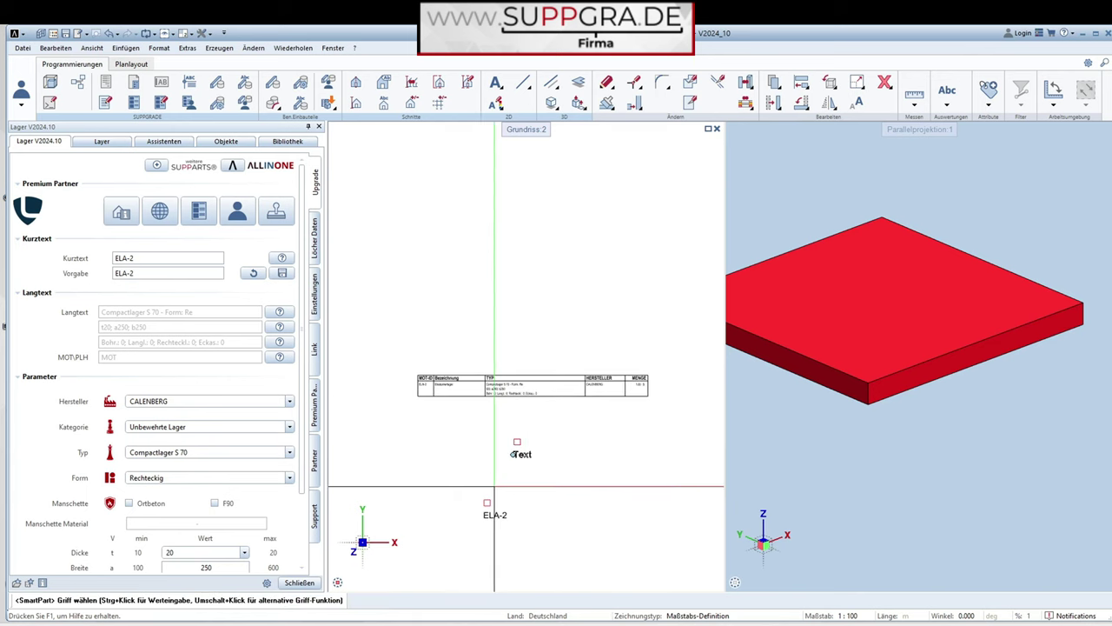
{"action": "left_click", "coordinate": [289, 585]}
Delete the lower ELA-2 bearing placed during the import from the floor plan.
{"action": "key", "text": "Delete"}
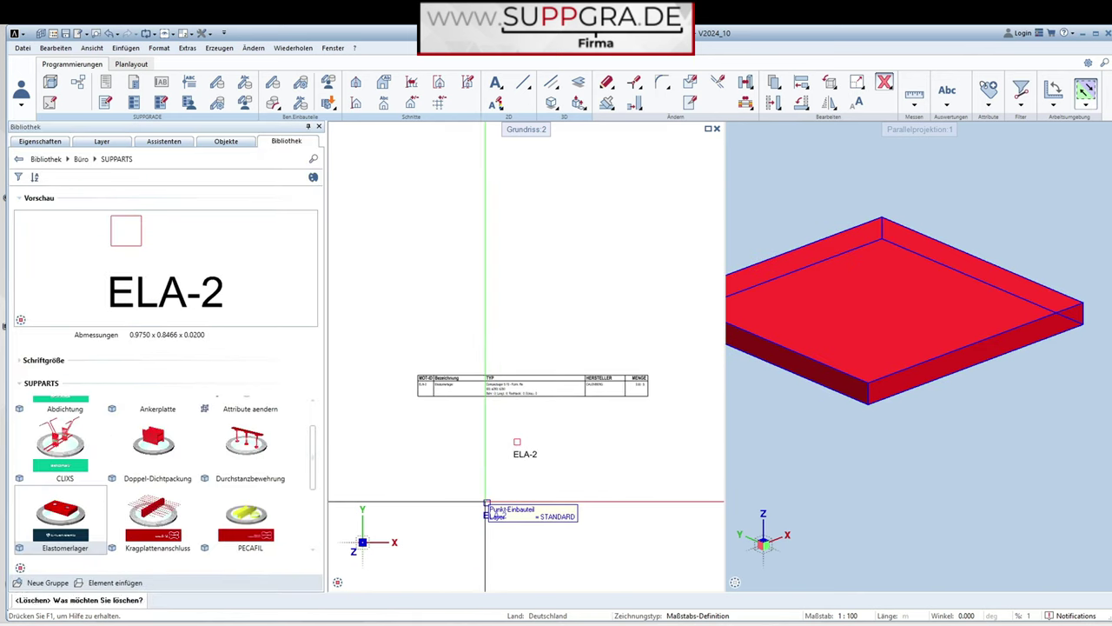
{"action": "left_click", "coordinate": [748, 582]}
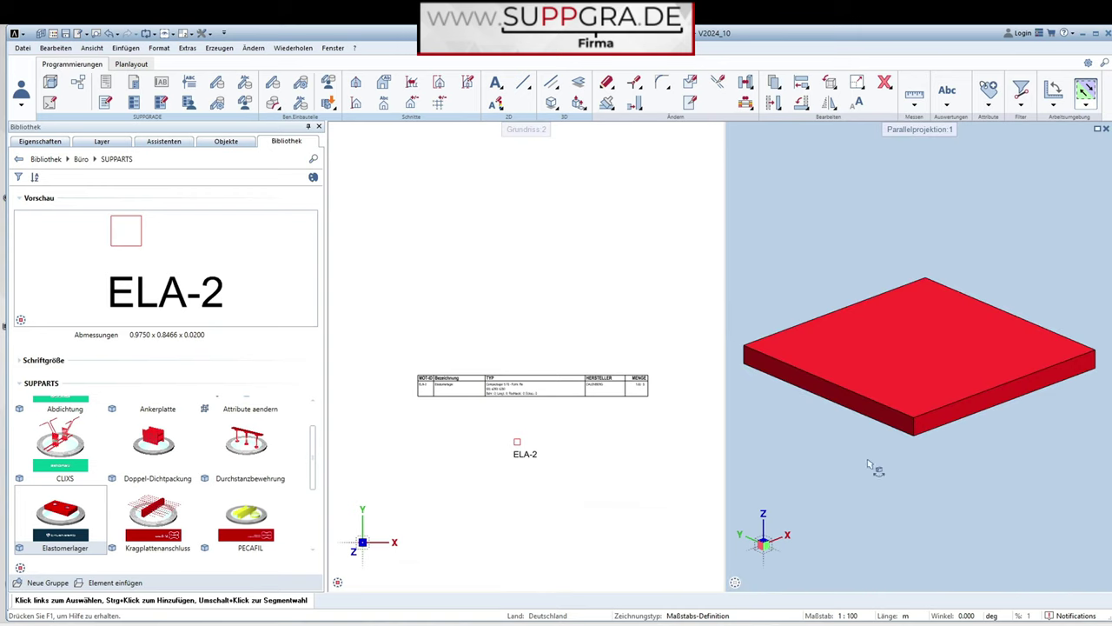
{"action": "scroll", "coordinate": [556, 451], "scroll_direction": "up", "scroll_amount": 5}
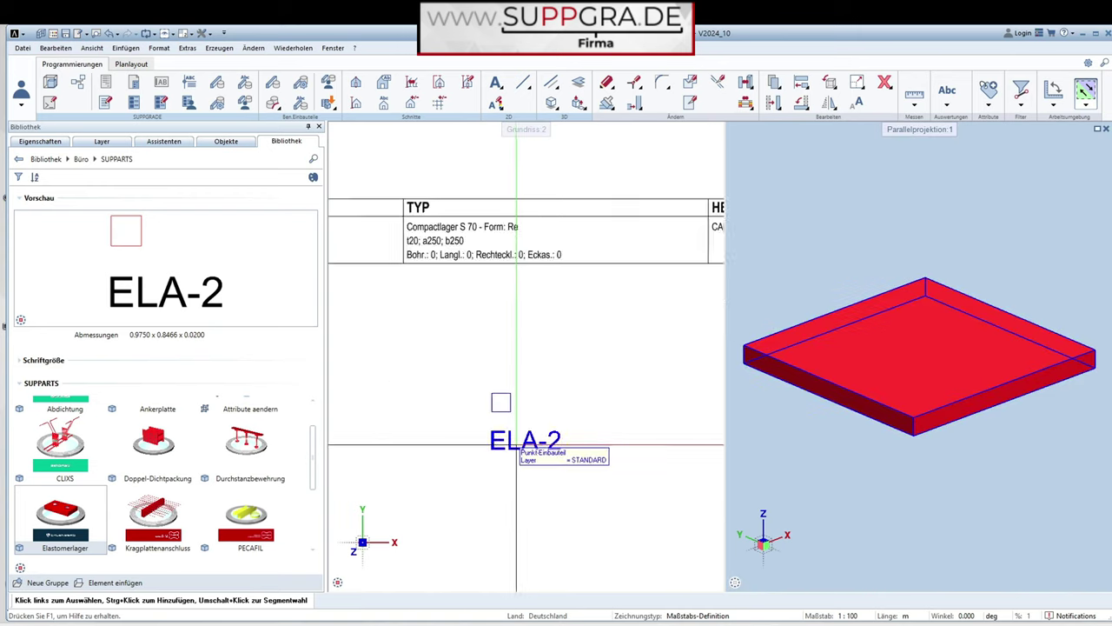
{"action": "scroll", "coordinate": [547, 404], "scroll_direction": "down", "scroll_amount": 4}
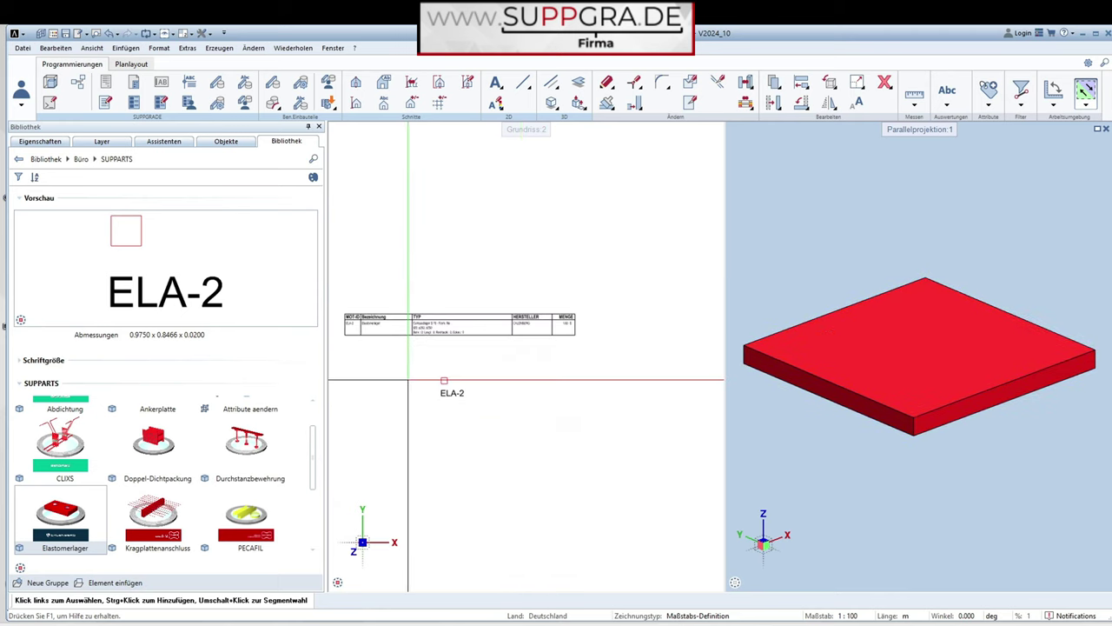
Examine the ELA-2 entry in the legend table above the bearing in the floor plan.
{"action": "scroll", "coordinate": [554, 343], "scroll_direction": "up", "scroll_amount": 4}
{"action": "scroll", "coordinate": [554, 344], "scroll_direction": "up", "scroll_amount": 1}
{"action": "scroll", "coordinate": [573, 339], "scroll_direction": "down", "scroll_amount": 3}
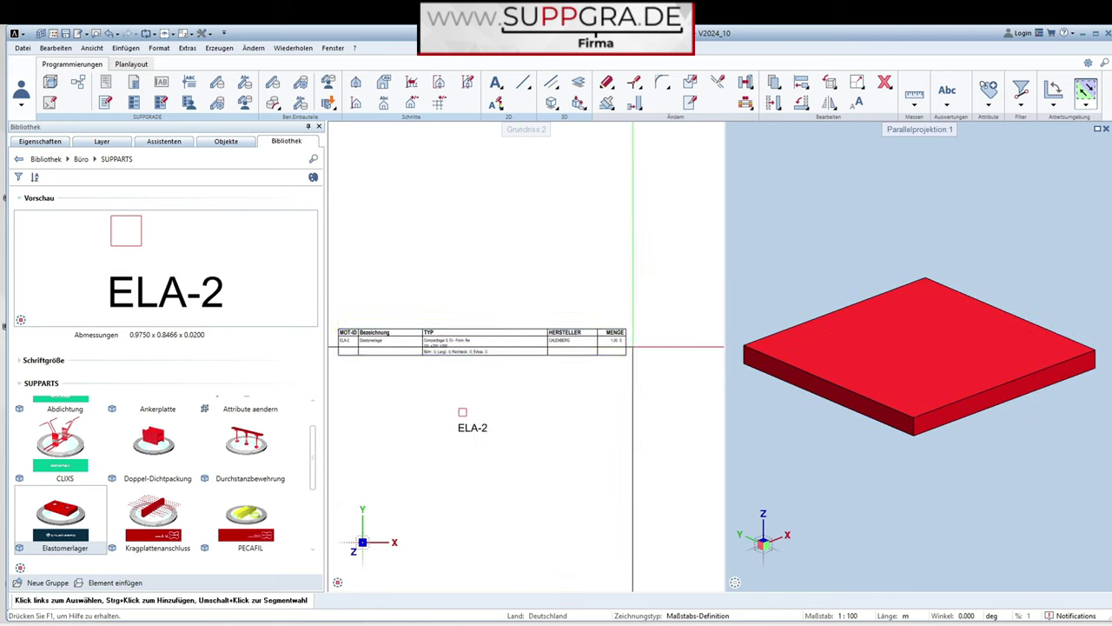
{"action": "scroll", "coordinate": [399, 341], "scroll_direction": "up", "scroll_amount": 2}
{"action": "scroll", "coordinate": [404, 339], "scroll_direction": "up", "scroll_amount": 1}
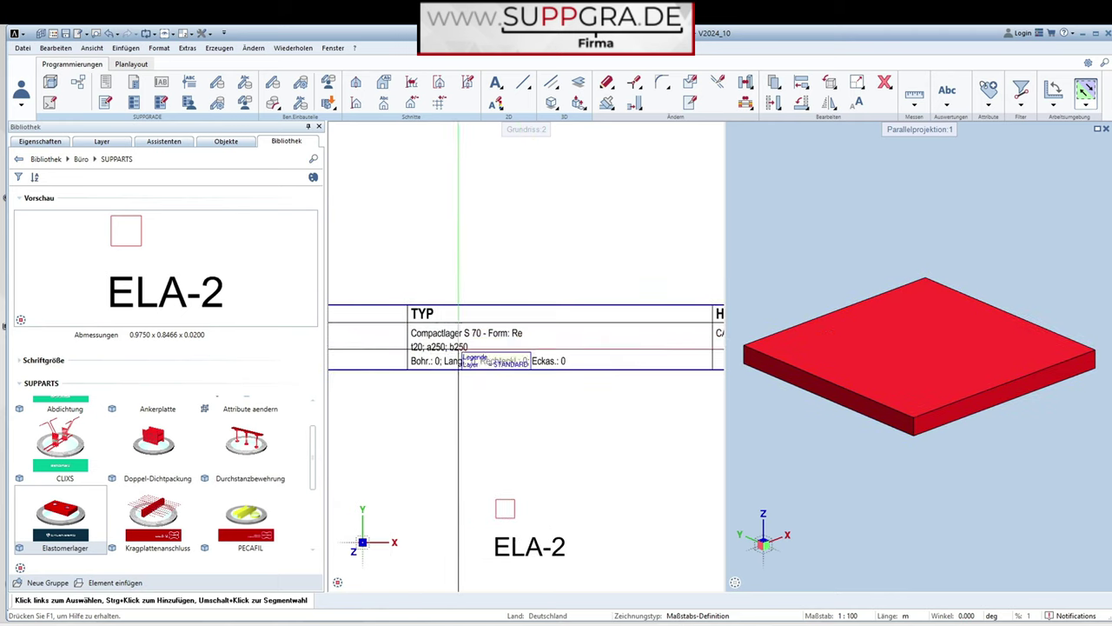
{"action": "scroll", "coordinate": [538, 361], "scroll_direction": "down", "scroll_amount": 2}
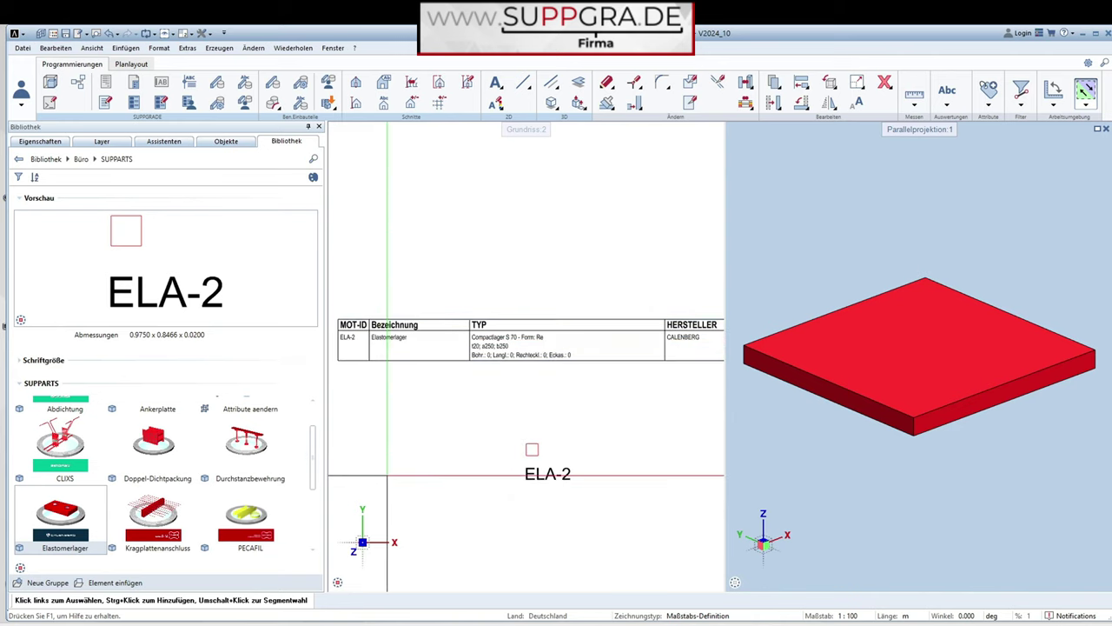
Open the ELA-2 bearing's parameters and review its display and labelling settings.
{"action": "double_click", "coordinate": [532, 449]}
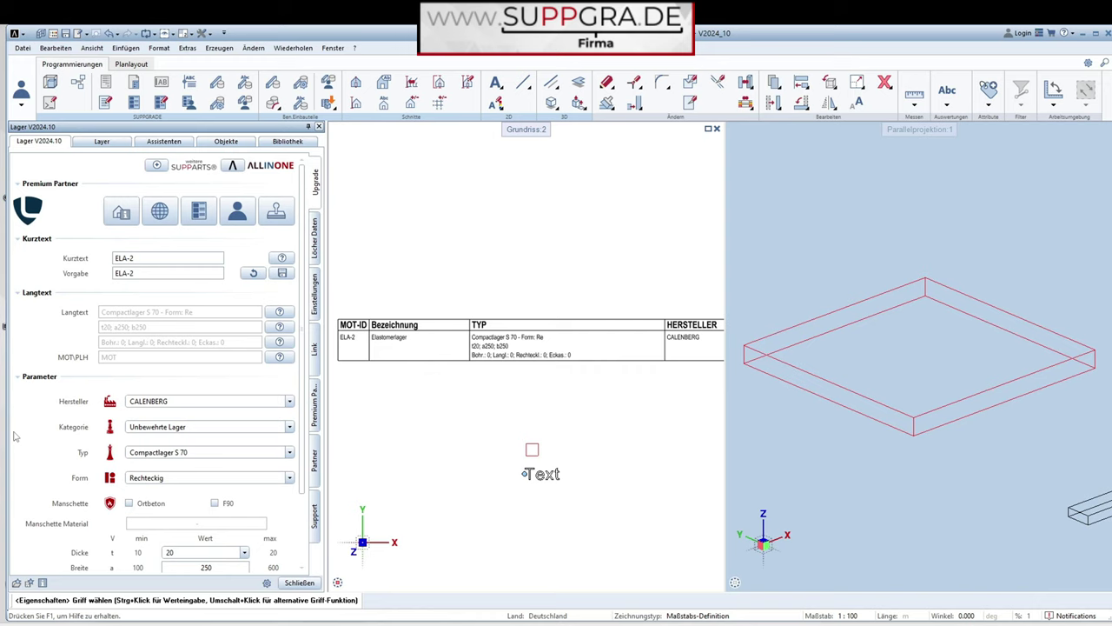
{"action": "left_click", "coordinate": [316, 286]}
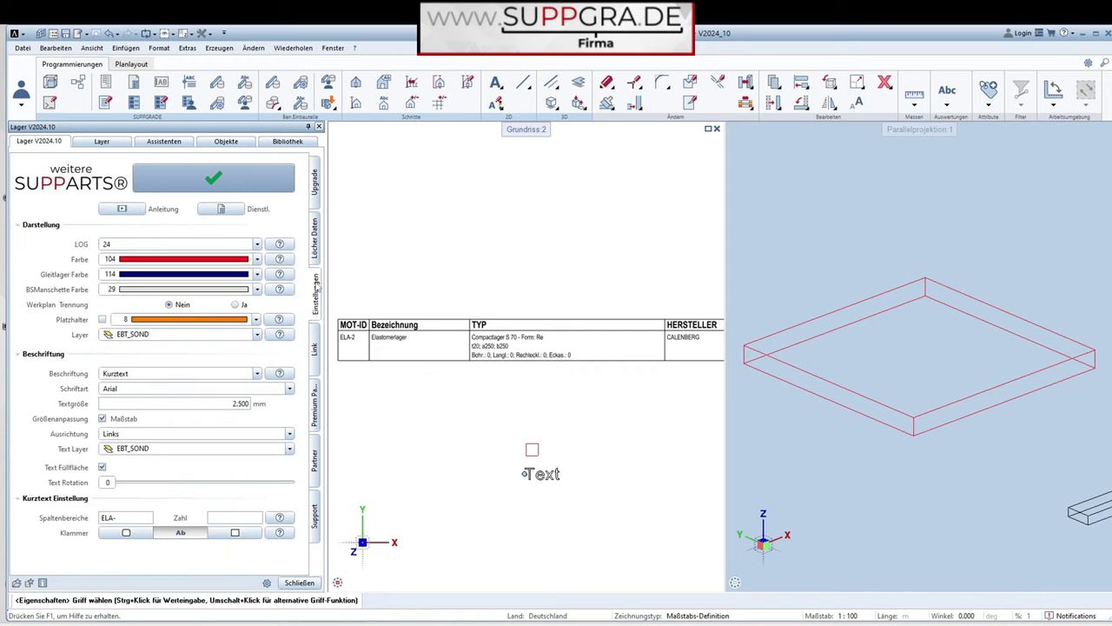
{"action": "left_click", "coordinate": [315, 194]}
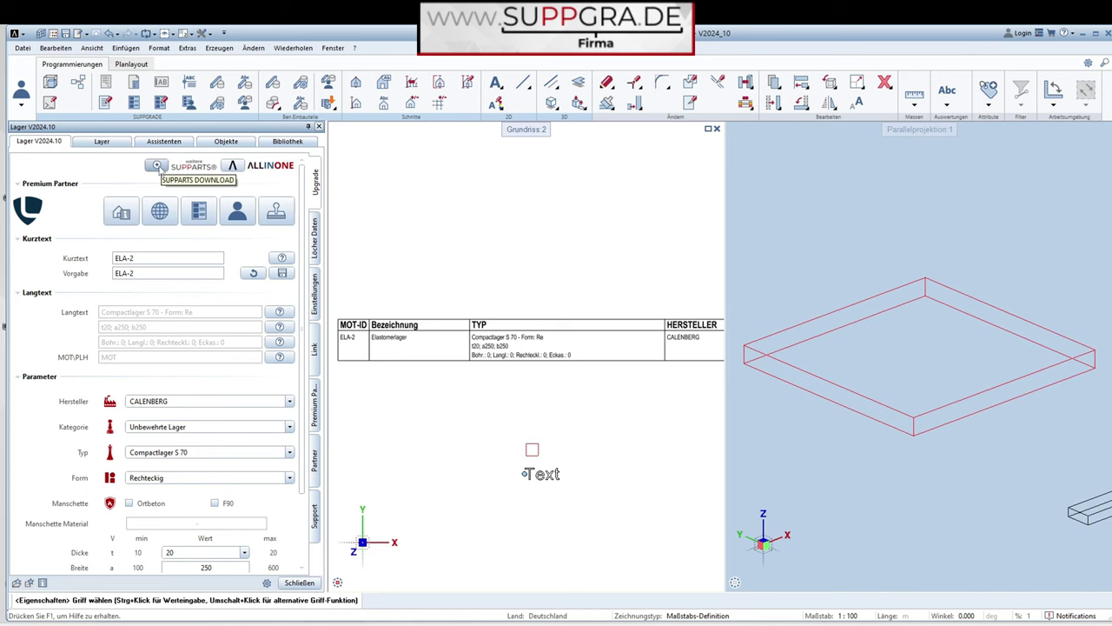
Open the SUPPARTS downloads website from the bearing's parameters and show the Elastomerlager v2024_10 download under SUPPARTS Montageteile.
{"action": "left_click", "coordinate": [157, 165]}
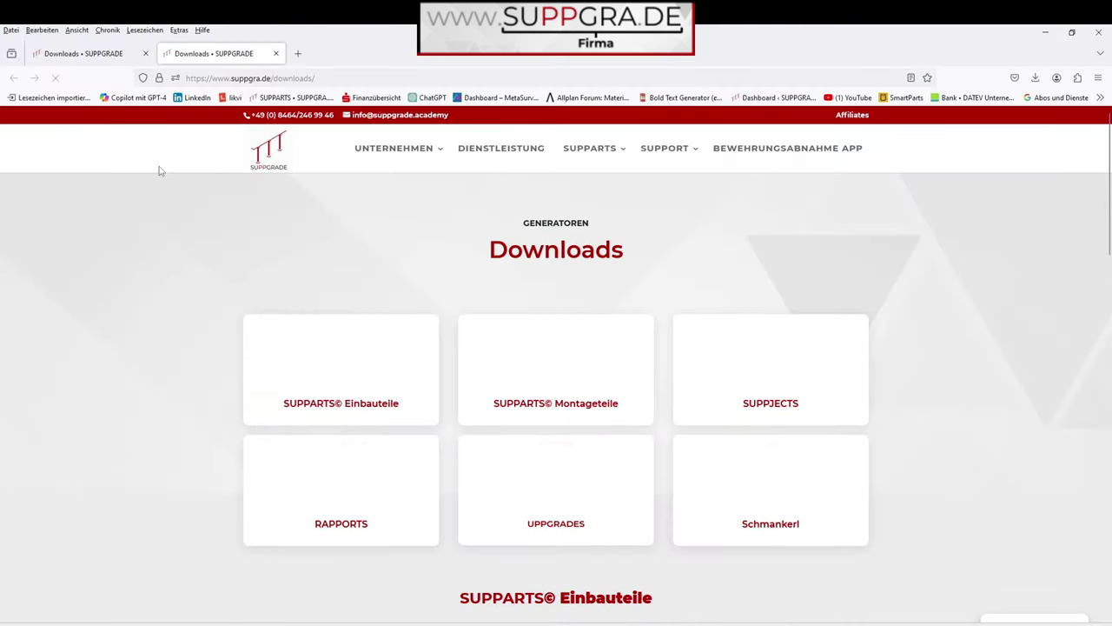
{"action": "left_click", "coordinate": [517, 365]}
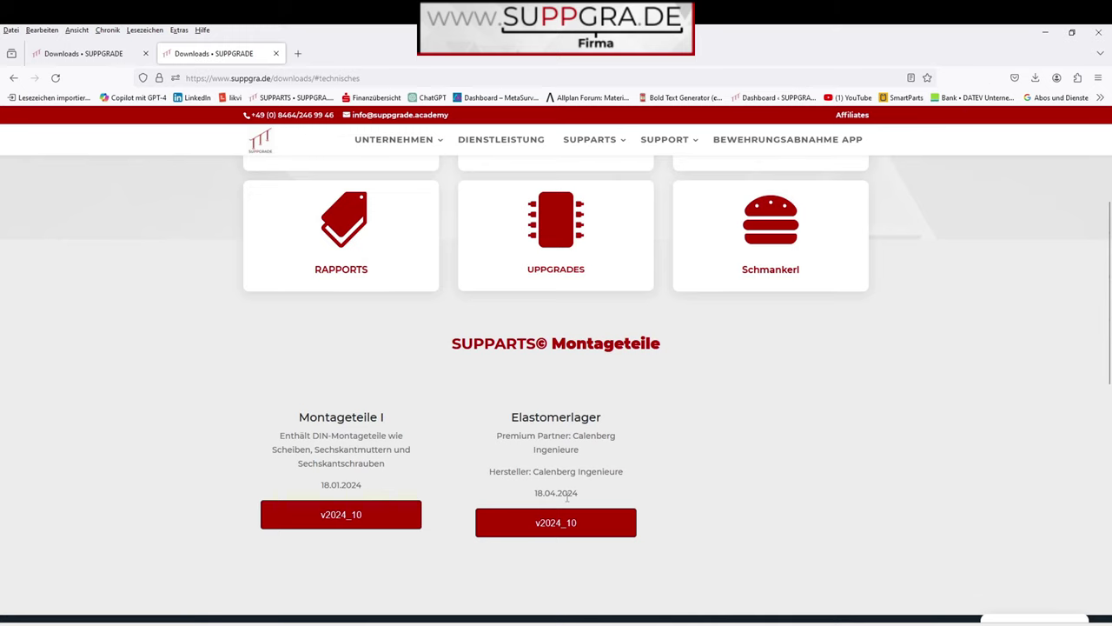
{"action": "left_click", "coordinate": [554, 523]}
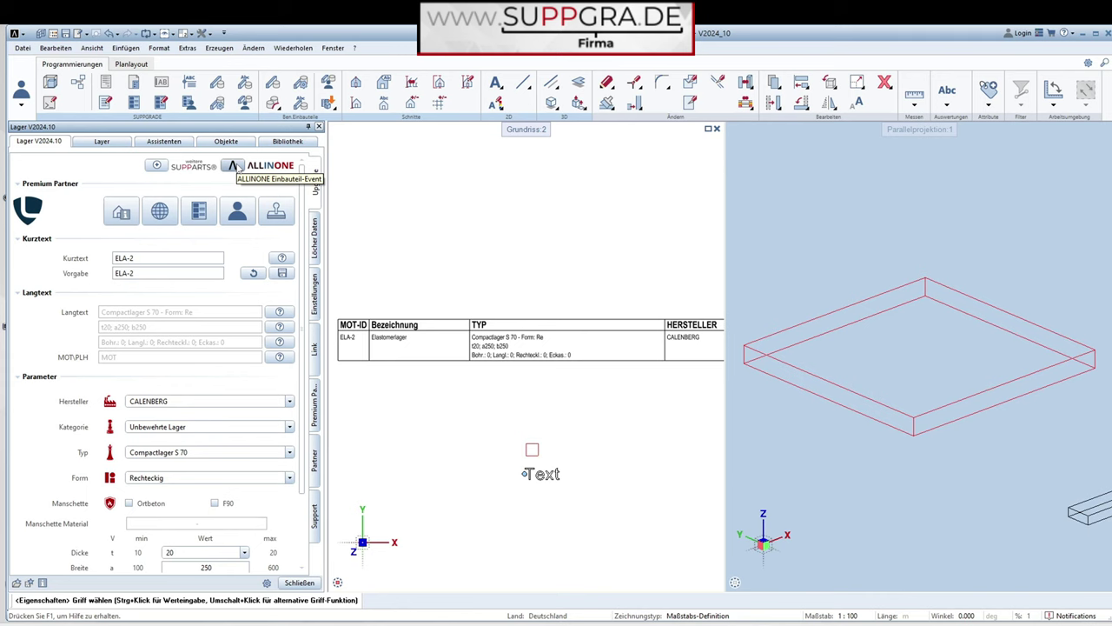
Open the ALLINONE event website from the bearing's parameters, read the event details and view its registration page before returning to Allplan.
{"action": "left_click", "coordinate": [236, 165]}
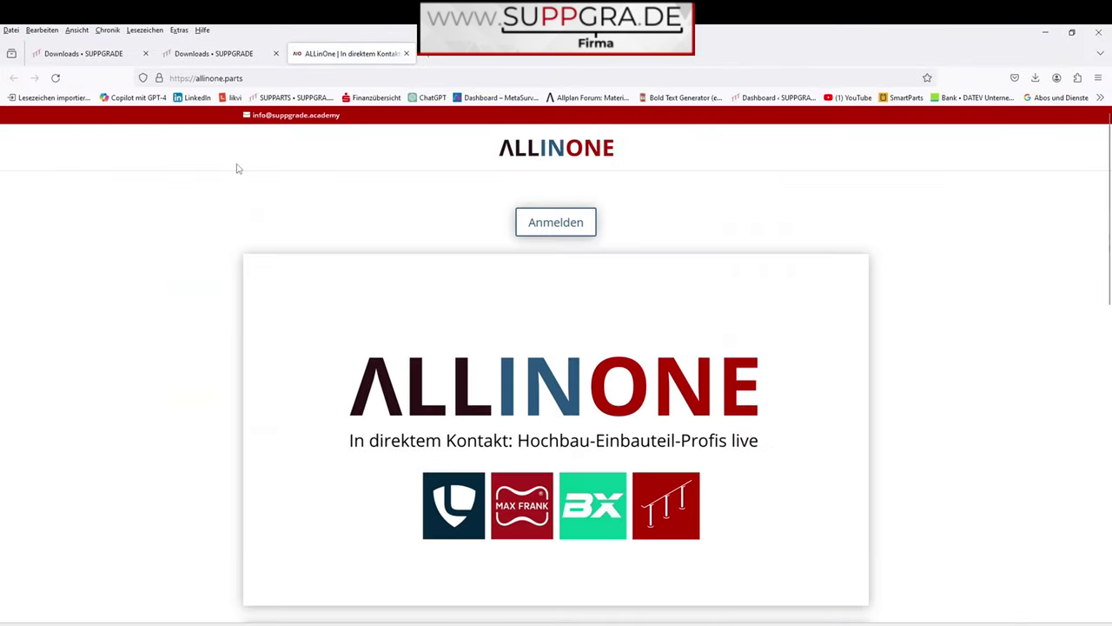
{"action": "scroll", "coordinate": [402, 255], "scroll_direction": "down", "scroll_amount": 8}
{"action": "scroll", "coordinate": [430, 405], "scroll_direction": "up", "scroll_amount": 4}
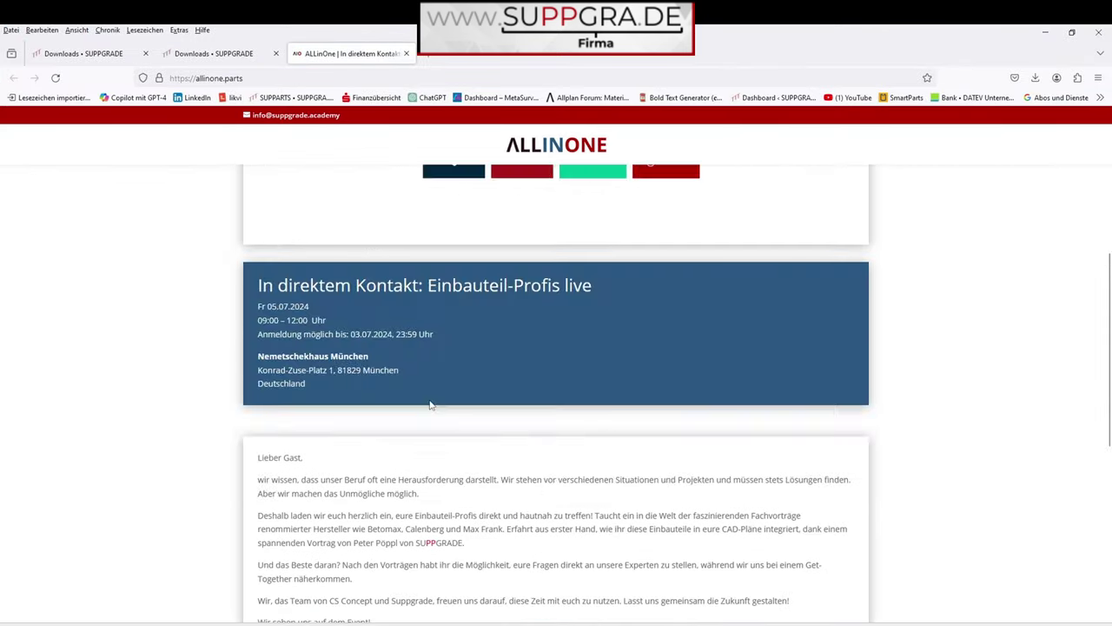
{"action": "scroll", "coordinate": [430, 405], "scroll_direction": "up", "scroll_amount": 3}
{"action": "scroll", "coordinate": [392, 391], "scroll_direction": "up", "scroll_amount": 2}
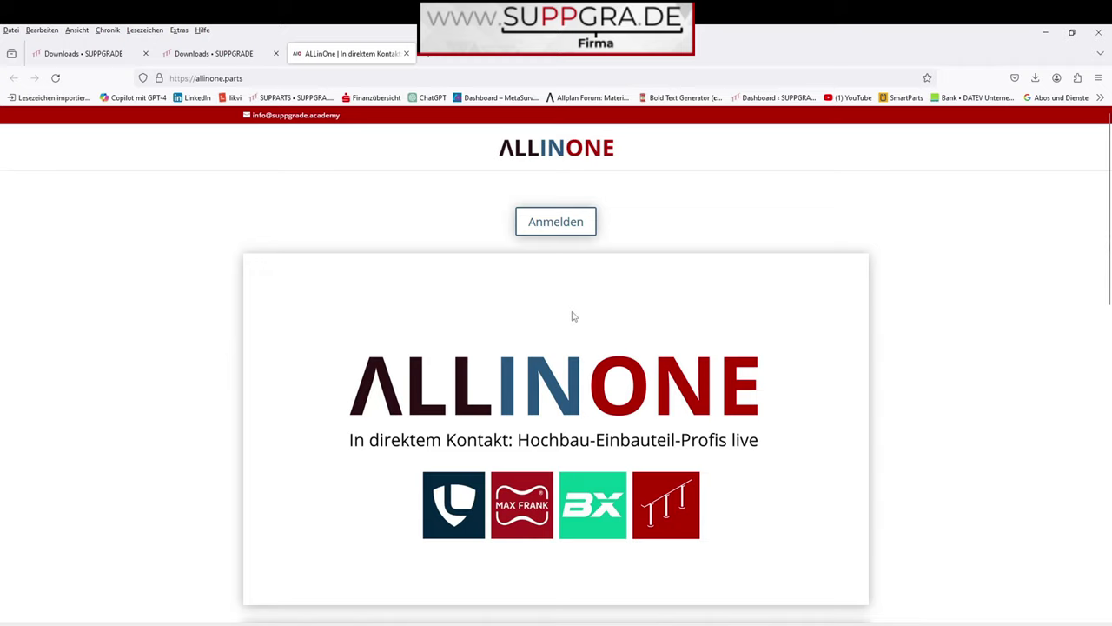
{"action": "left_click", "coordinate": [561, 223]}
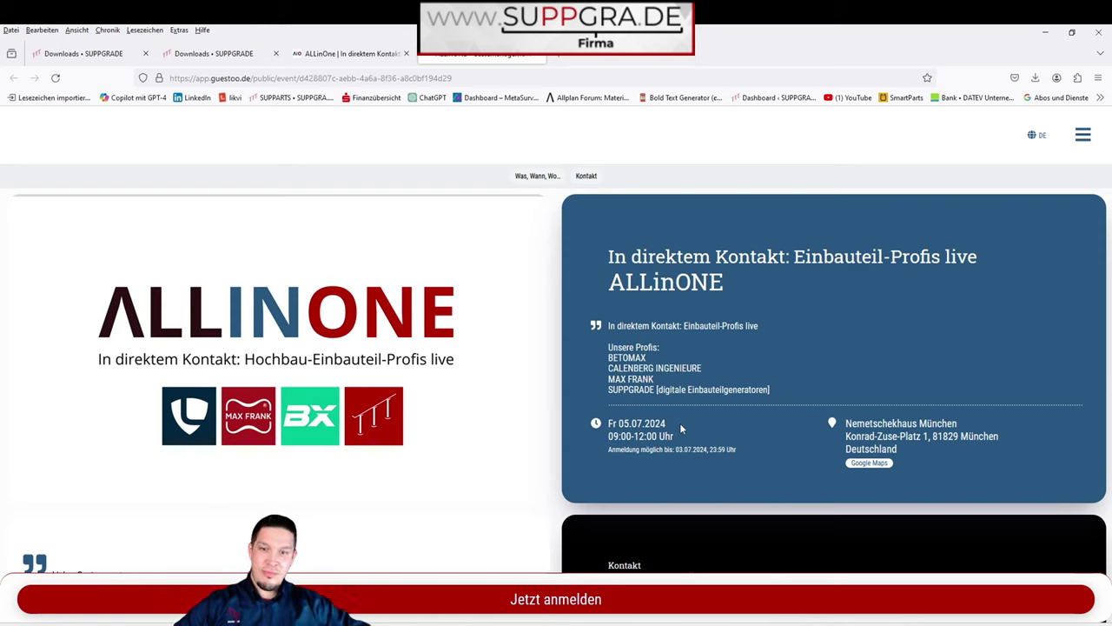
{"action": "left_click", "coordinate": [1043, 33]}
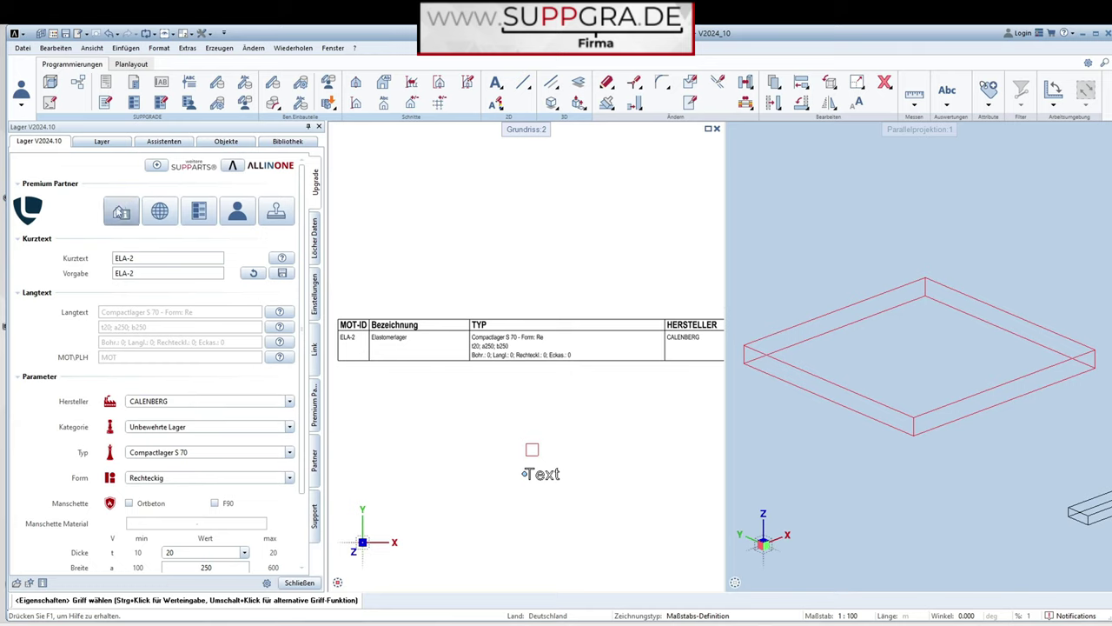
Open the Elastomerlager premium partner page, the Calenberg website and the Compactlager S 70 product handbook, with the browser beside the bearing's parameters.
{"action": "left_click", "coordinate": [122, 212]}
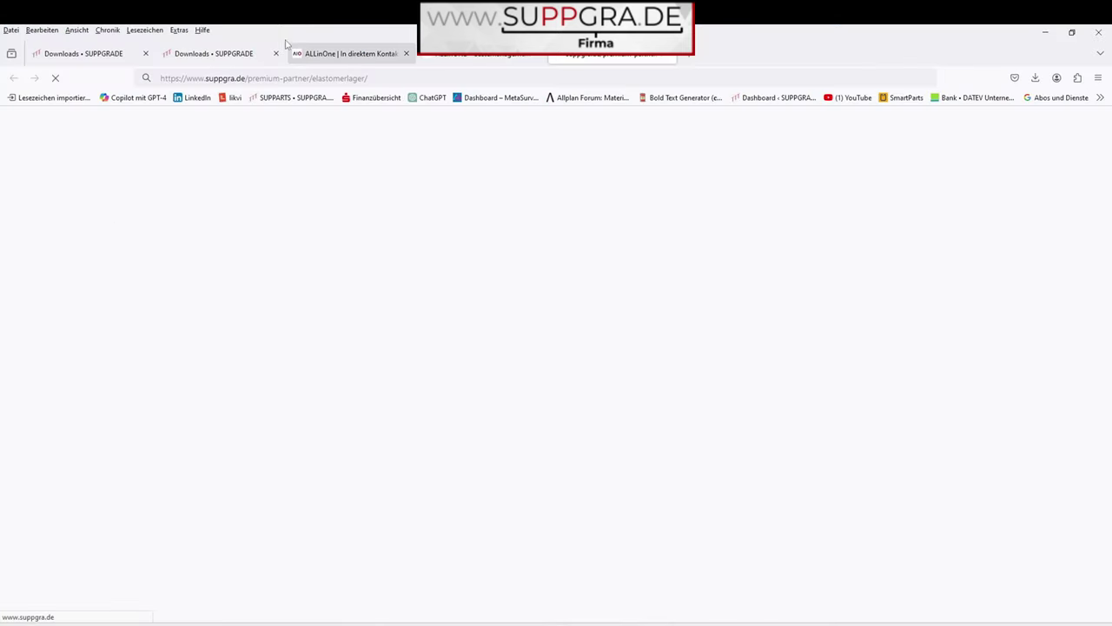
{"action": "left_click_drag", "start_coordinate": [269, 35], "coordinate": [580, 65]}
{"action": "left_click", "coordinate": [165, 217]}
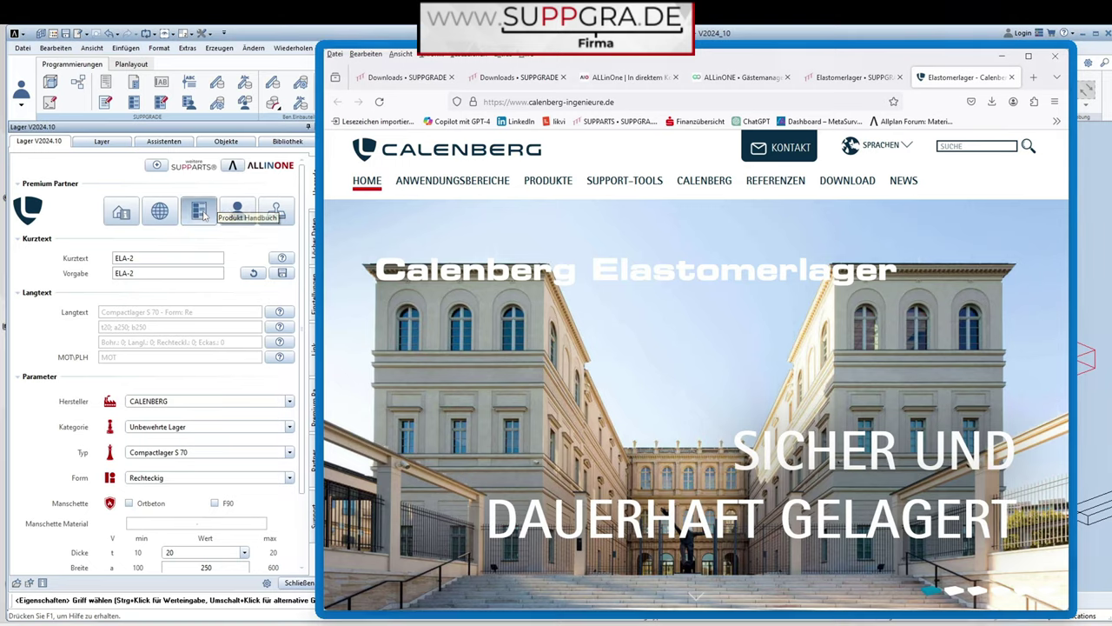
{"action": "left_click", "coordinate": [201, 214]}
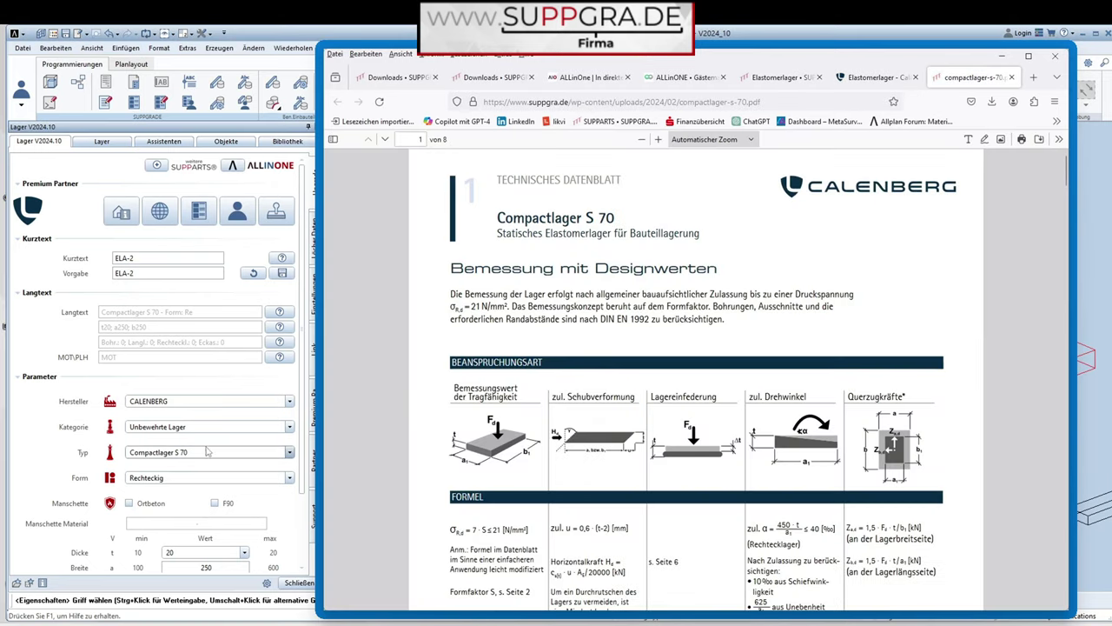
Change the bearing type to Compactlager CR 2000 and open its product handbook.
{"action": "left_click", "coordinate": [155, 453]}
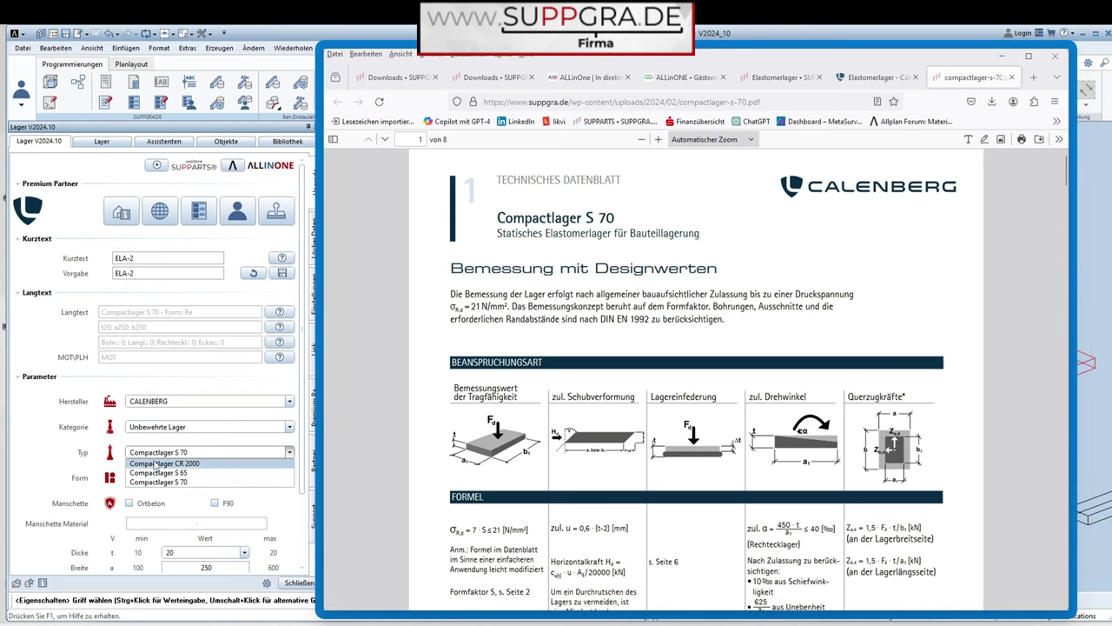
{"action": "left_click", "coordinate": [159, 462]}
{"action": "left_click", "coordinate": [205, 217]}
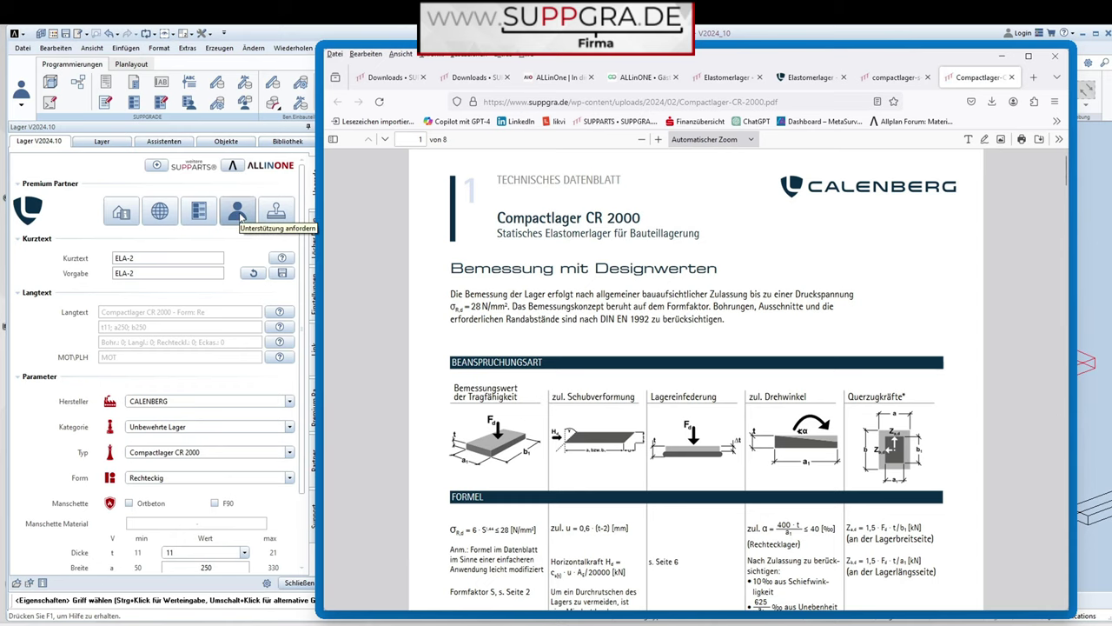
Open the Elastomerlager support contact page, start an e-mail to the manufacturer from it and discard the draft without saving.
{"action": "left_click", "coordinate": [244, 216]}
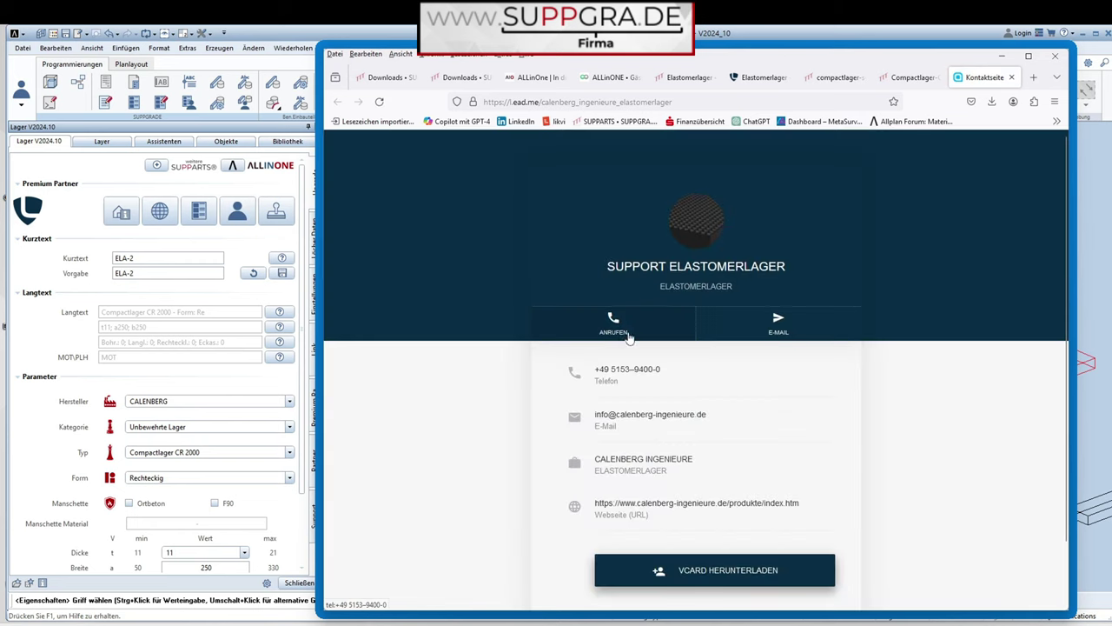
{"action": "left_click", "coordinate": [772, 332]}
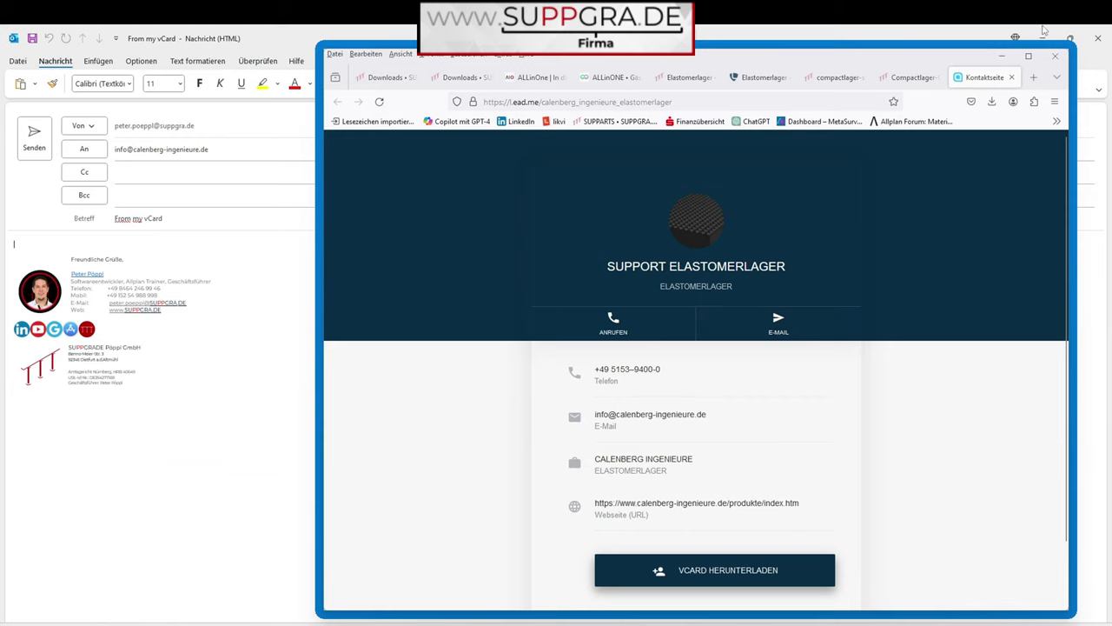
{"action": "left_click", "coordinate": [1067, 47]}
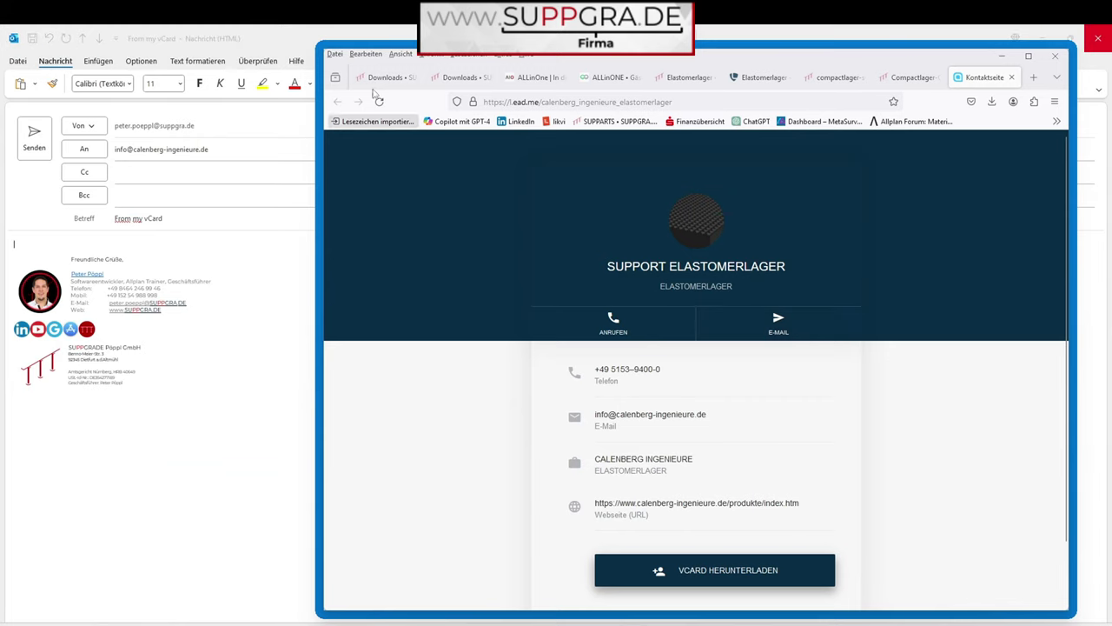
{"action": "left_click_drag", "start_coordinate": [817, 59], "coordinate": [760, 404]}
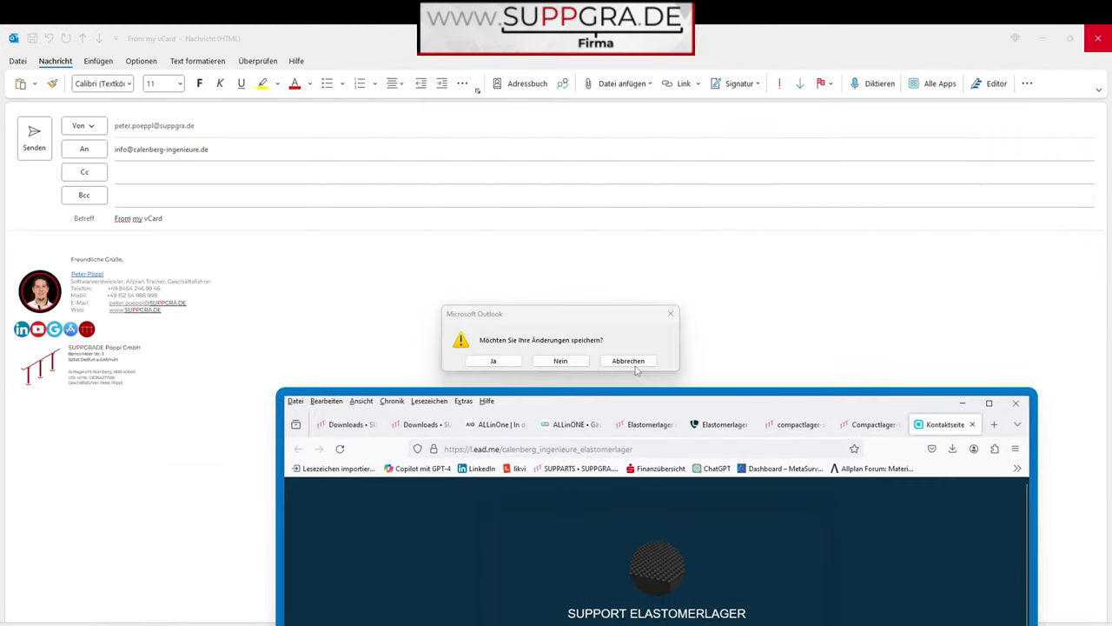
{"action": "left_click", "coordinate": [561, 361]}
{"action": "left_click_drag", "start_coordinate": [595, 409], "coordinate": [650, 59]}
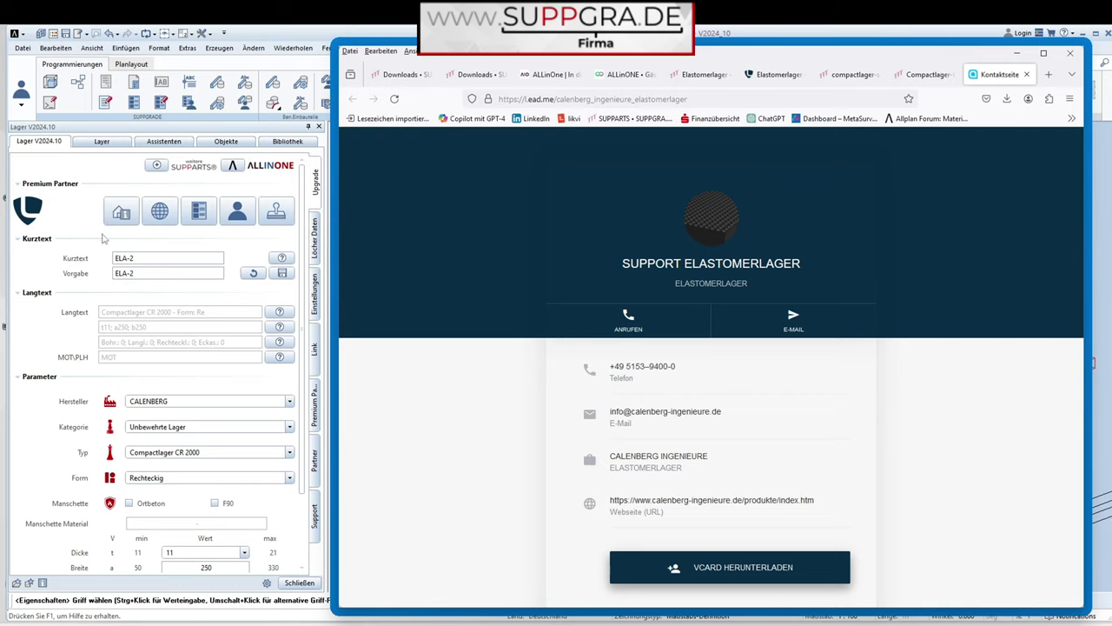
Open the product approval for Compactlager CR 2000, look over its first page and close the browser window.
{"action": "left_click", "coordinate": [277, 217]}
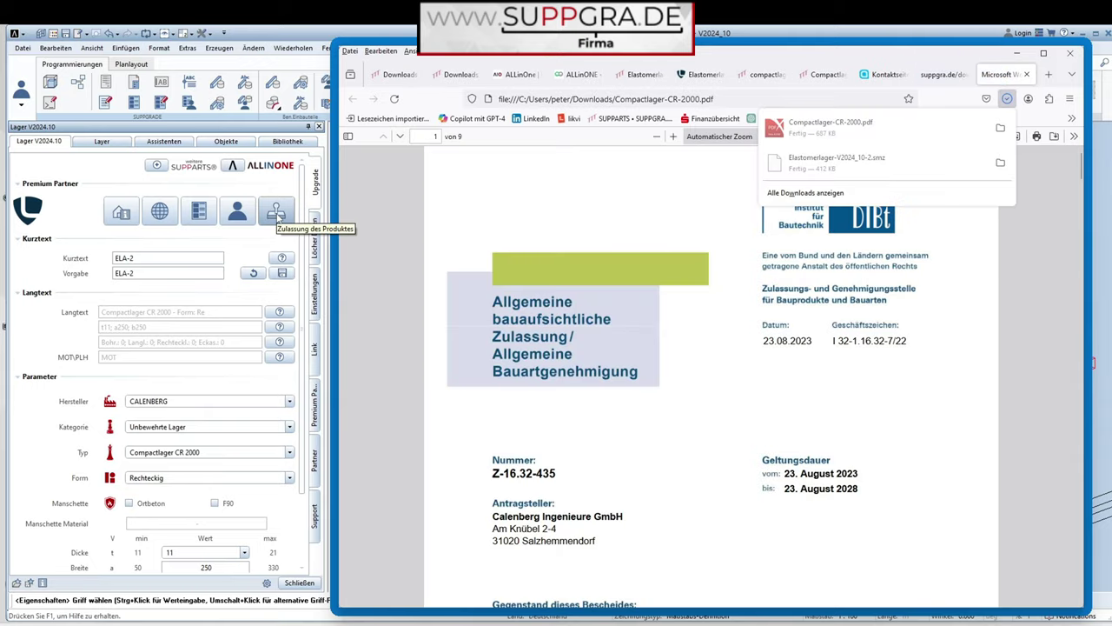
{"action": "scroll", "coordinate": [554, 266], "scroll_direction": "down", "scroll_amount": 2}
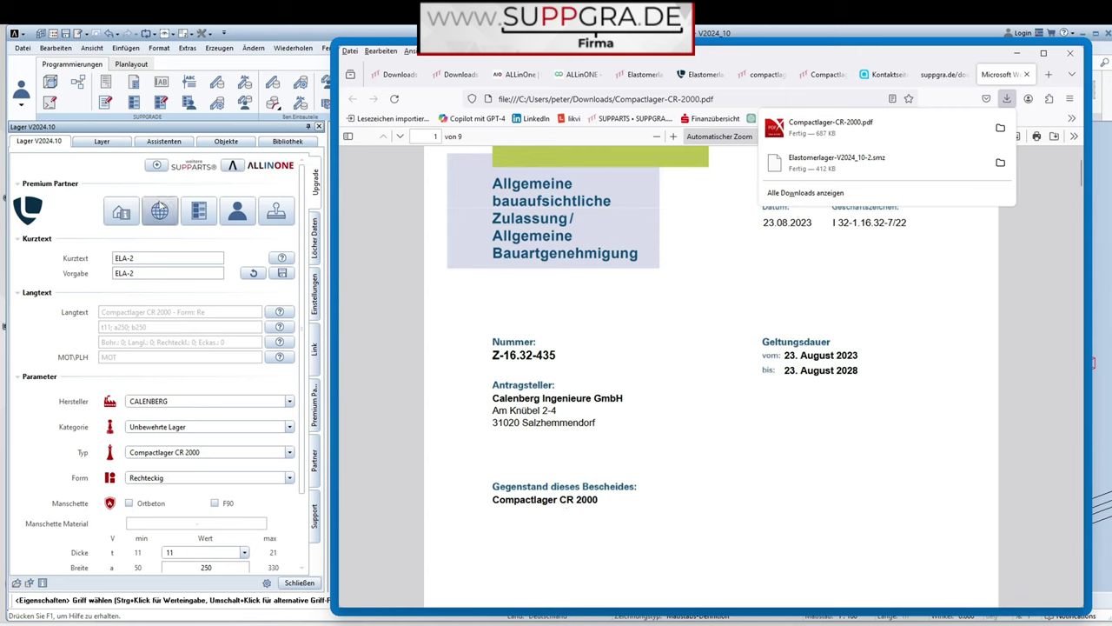
{"action": "left_click", "coordinate": [1071, 54]}
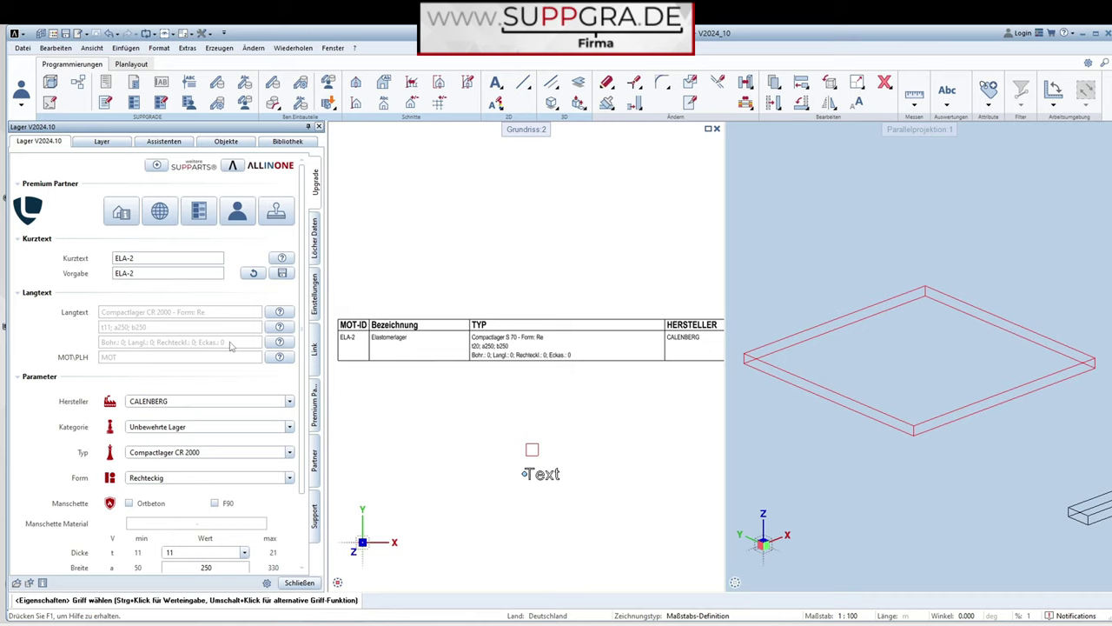
Review the bearing's code settings for holes and cut-outs and the available bearing categories, keeping Unbewehrte Lager.
{"action": "left_click", "coordinate": [314, 245]}
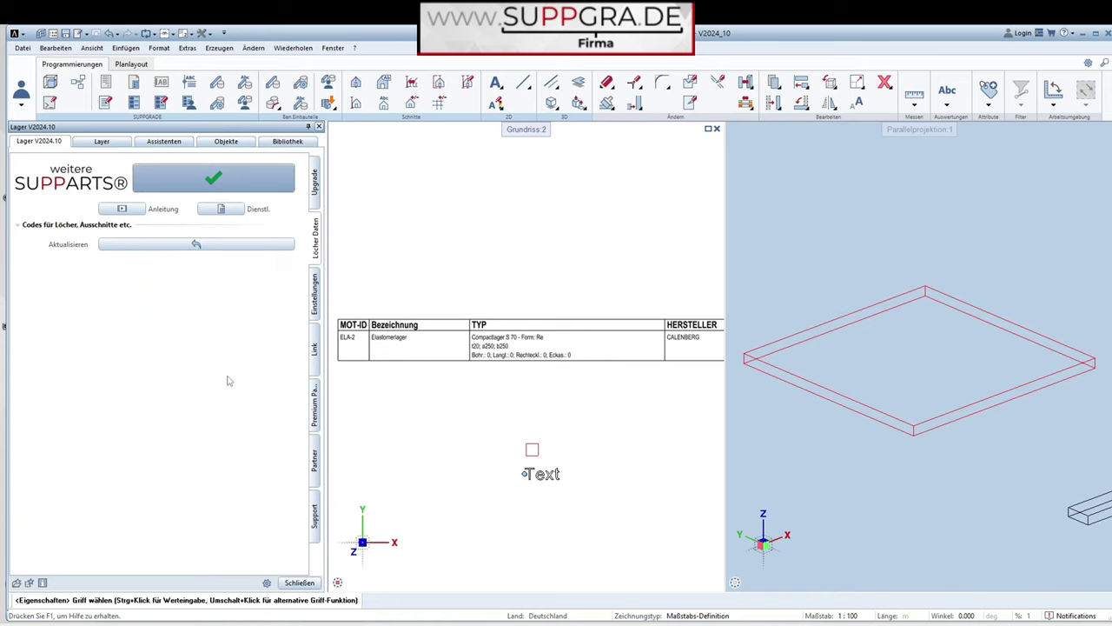
{"action": "left_click", "coordinate": [317, 200]}
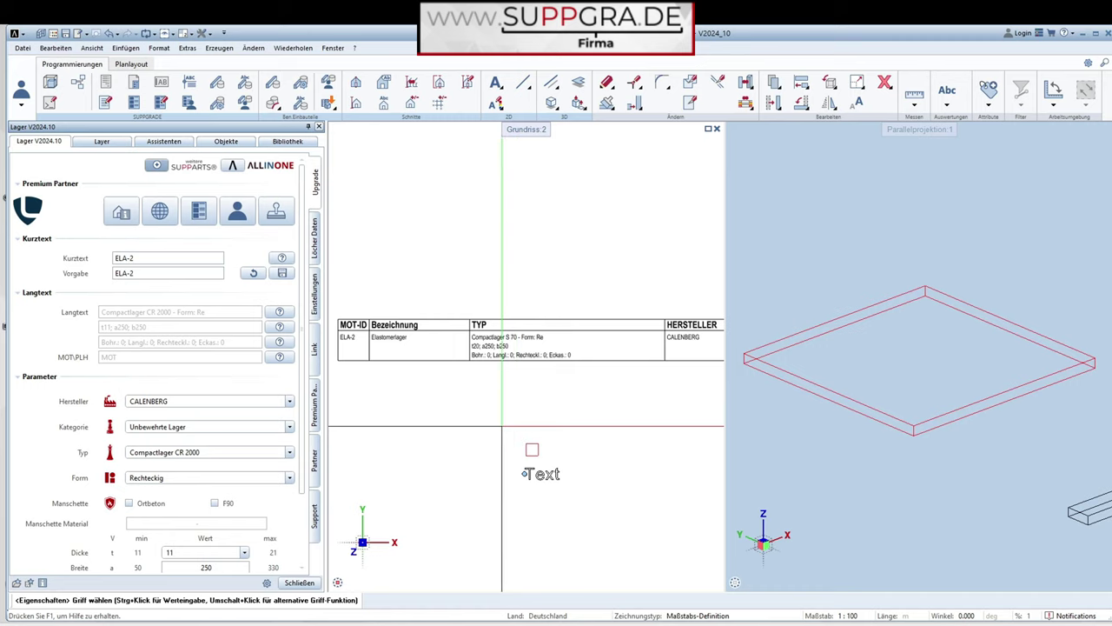
{"action": "scroll", "coordinate": [109, 400], "scroll_direction": "down", "scroll_amount": 3}
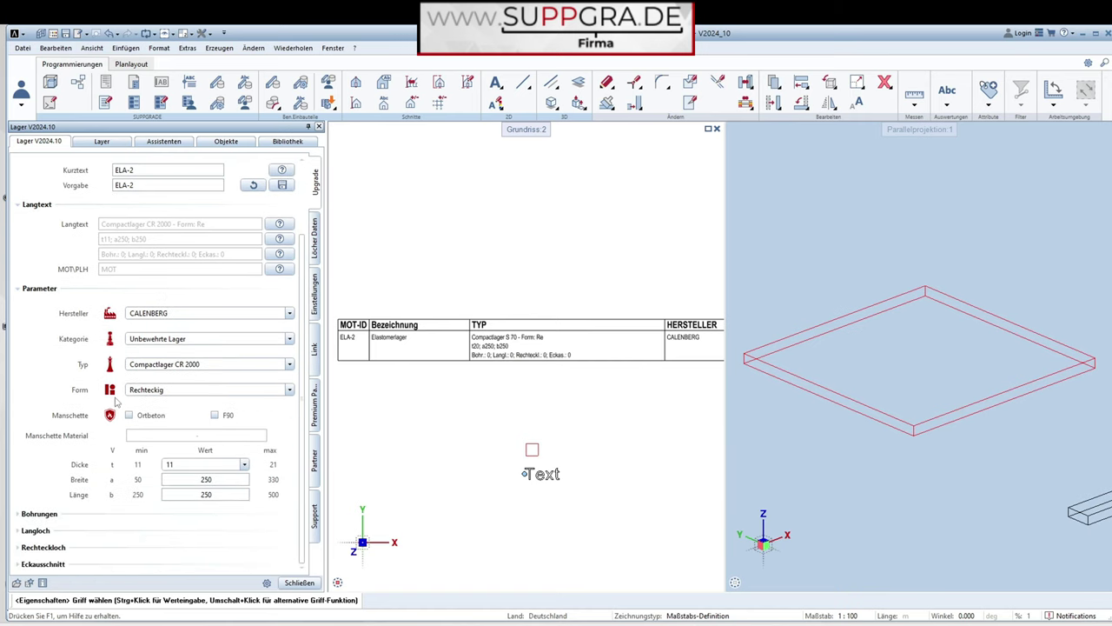
{"action": "left_click", "coordinate": [198, 342]}
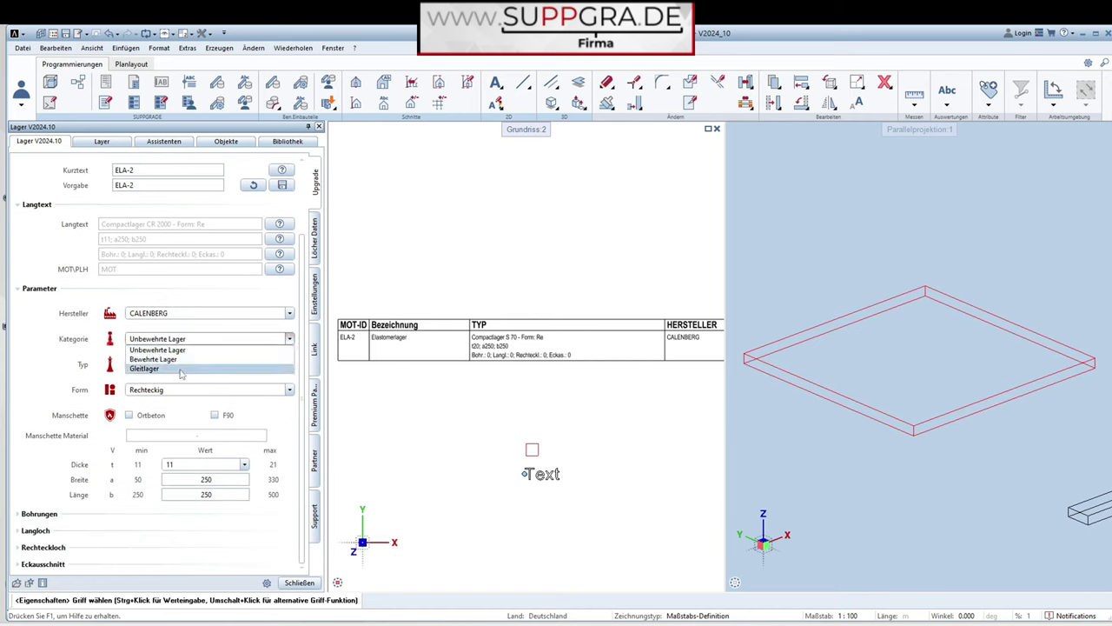
{"action": "key", "text": "Escape"}
Set the bearing type to Compactlager S 65 and its form to Rund.
{"action": "left_click", "coordinate": [175, 366]}
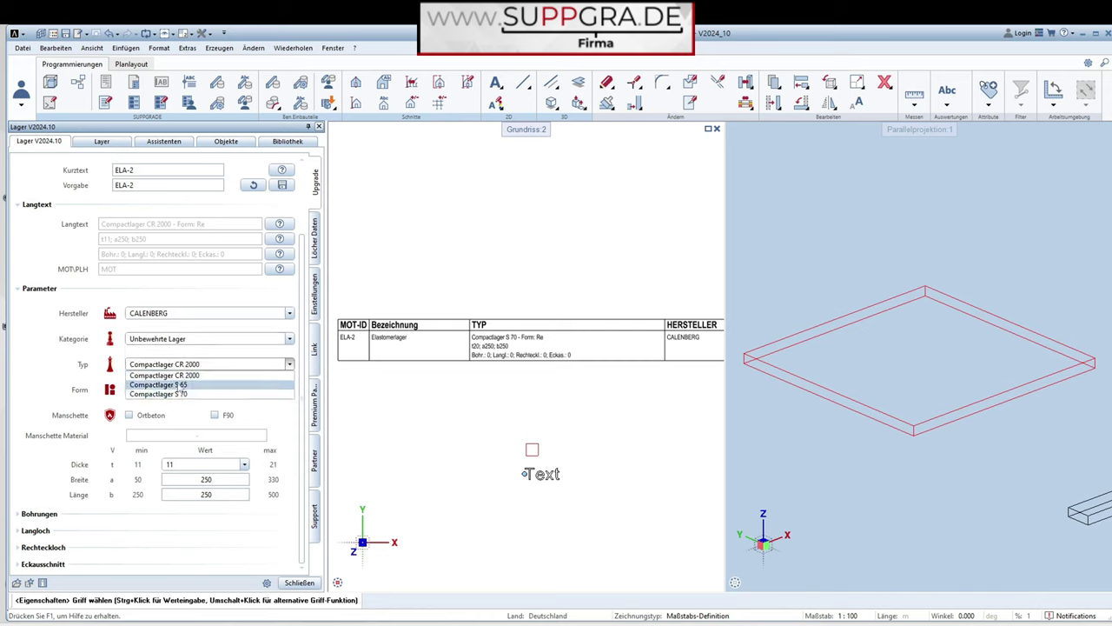
{"action": "left_click", "coordinate": [169, 384]}
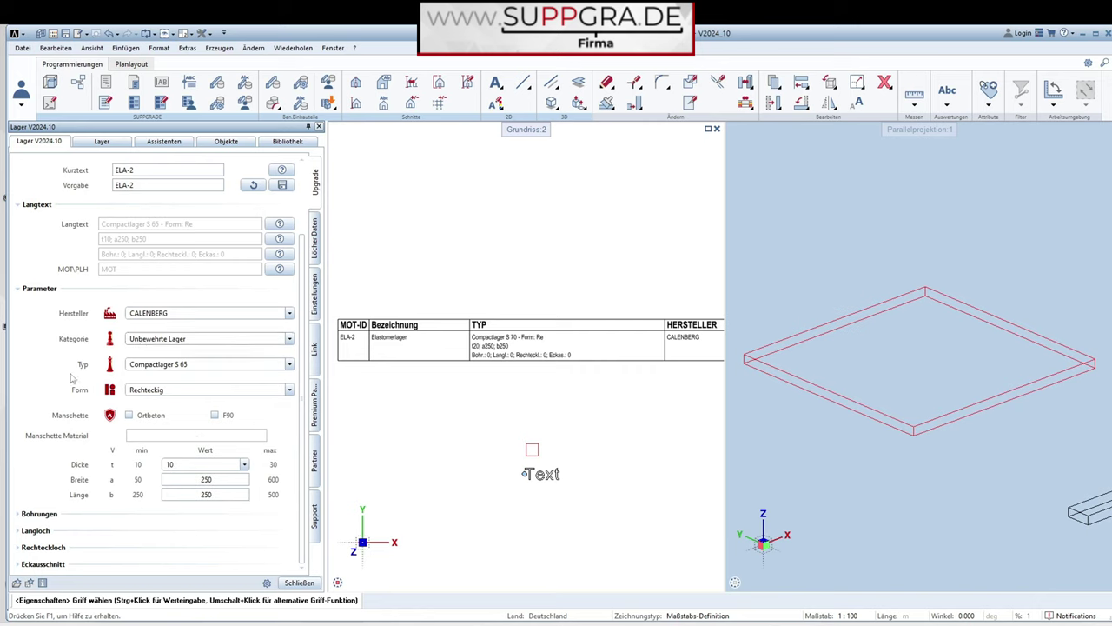
{"action": "left_click", "coordinate": [165, 390]}
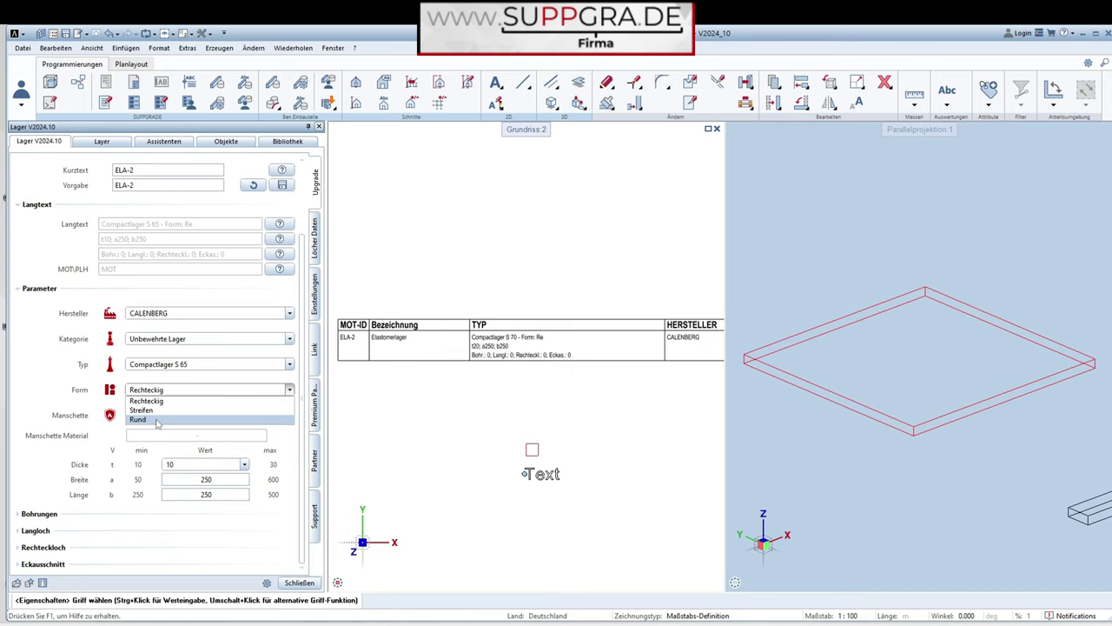
{"action": "left_click", "coordinate": [157, 421]}
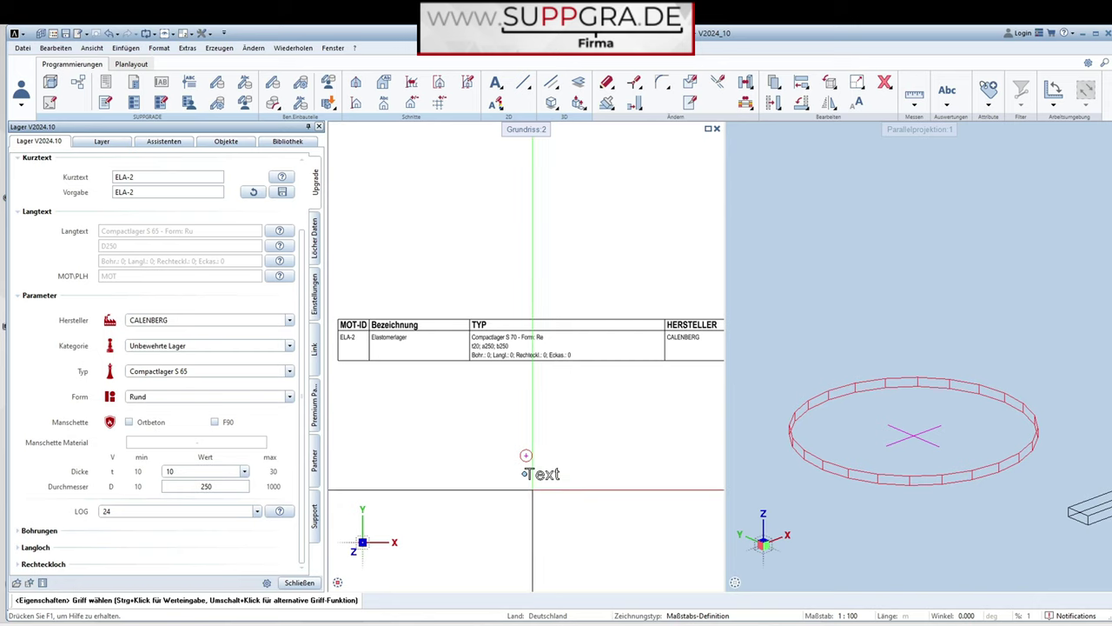
Try a thickness of 15 on the round Compactlager S 65 bearing and set it back to 10.
{"action": "scroll", "coordinate": [523, 443], "scroll_direction": "up", "scroll_amount": 3}
{"action": "scroll", "coordinate": [523, 443], "scroll_direction": "up", "scroll_amount": 3}
{"action": "scroll", "coordinate": [461, 399], "scroll_direction": "down", "scroll_amount": 1}
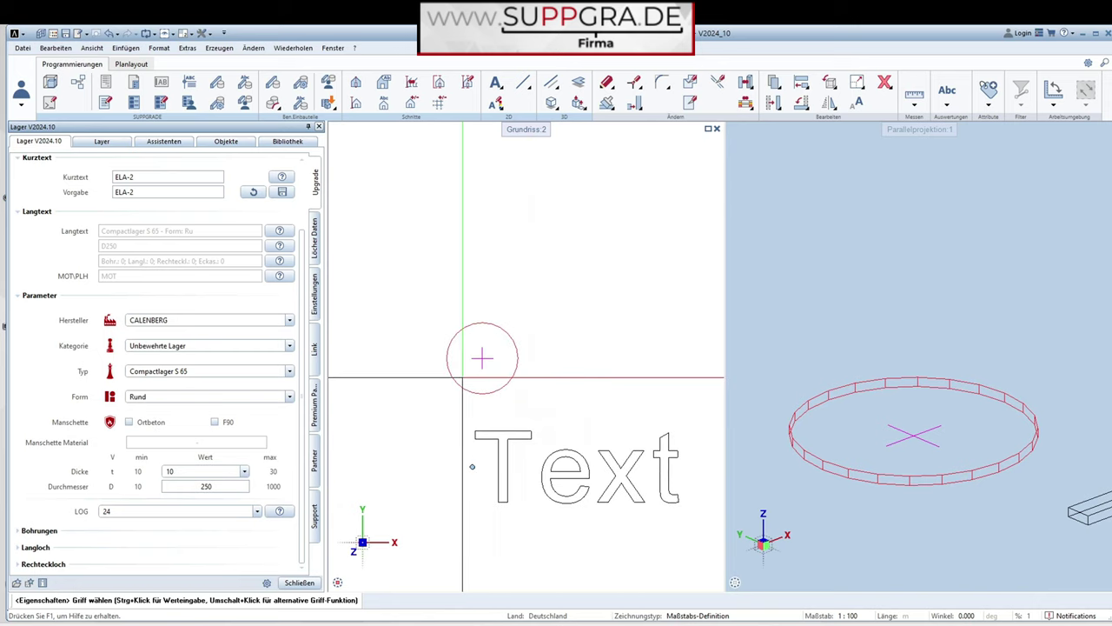
{"action": "scroll", "coordinate": [840, 378], "scroll_direction": "down", "scroll_amount": 3}
{"action": "scroll", "coordinate": [960, 441], "scroll_direction": "up", "scroll_amount": 3}
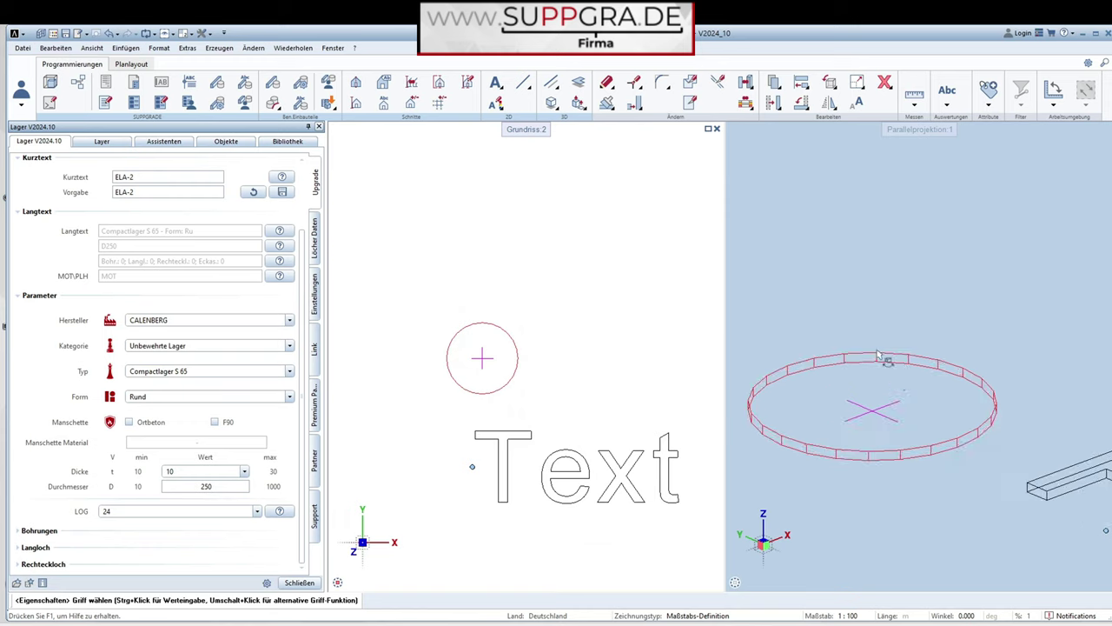
{"action": "middle_click_drag", "start_coordinate": [869, 408], "coordinate": [915, 376]}
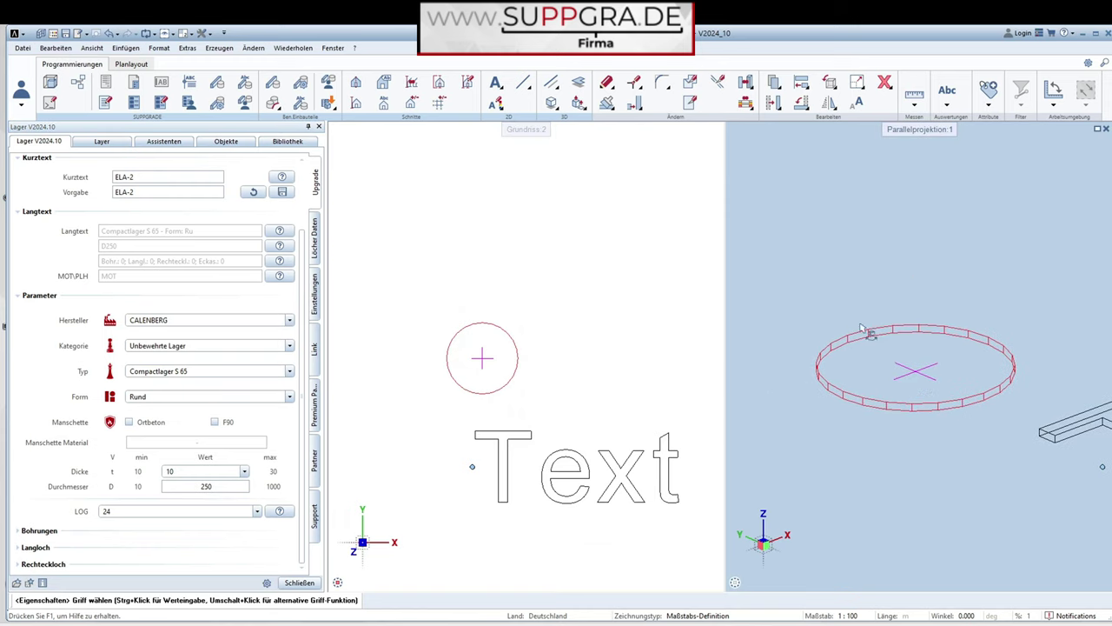
{"action": "left_click", "coordinate": [202, 472]}
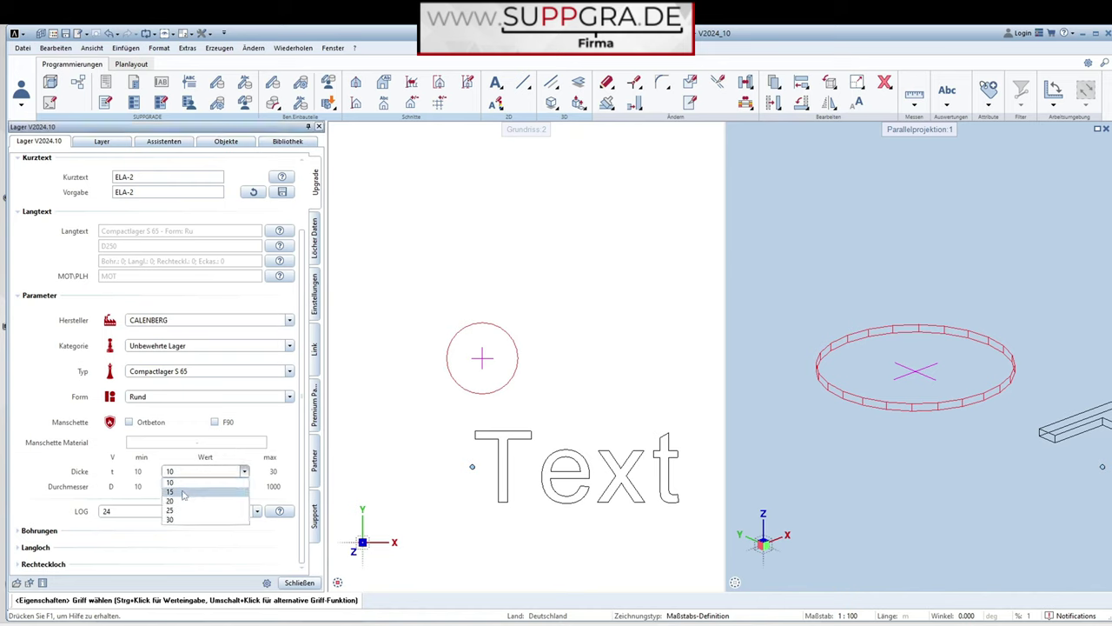
{"action": "left_click", "coordinate": [183, 492]}
{"action": "left_click", "coordinate": [185, 492]}
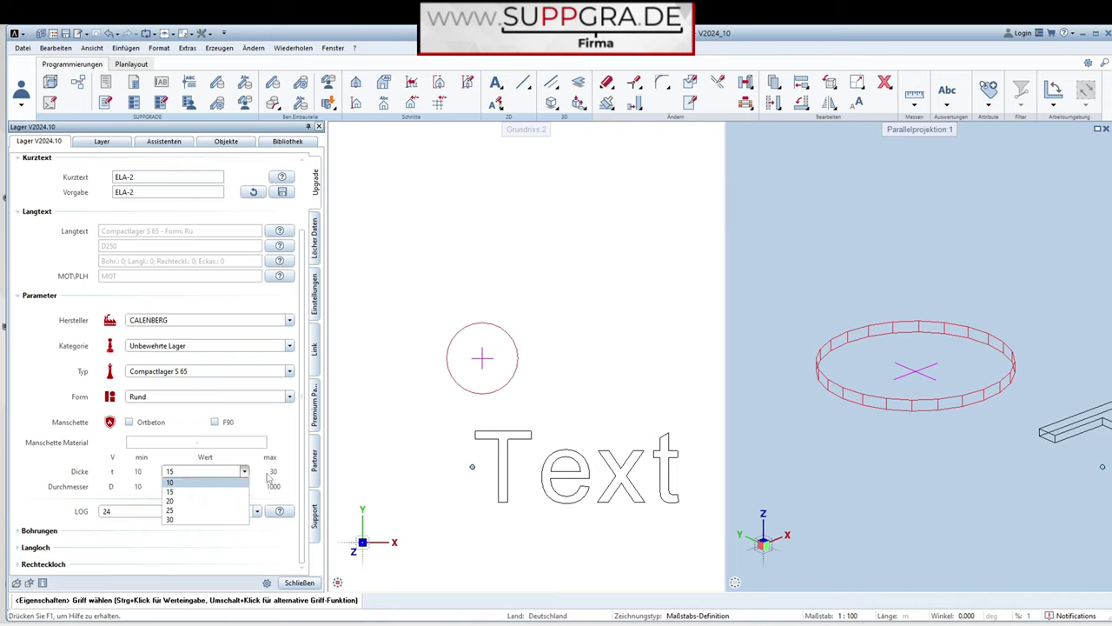
{"action": "left_click", "coordinate": [189, 482]}
Change the bearing type to Compactlager CR 2000 and try the thicknesses 16 and 21.
{"action": "left_click", "coordinate": [178, 371]}
{"action": "left_click", "coordinate": [142, 387]}
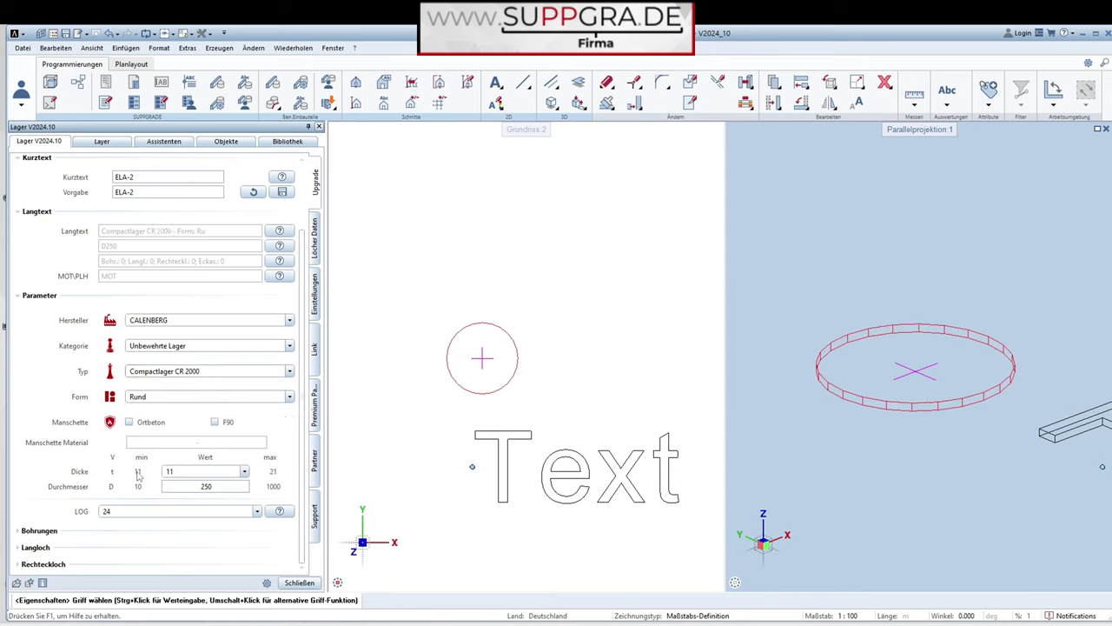
{"action": "left_click", "coordinate": [244, 470]}
{"action": "left_click", "coordinate": [199, 491]}
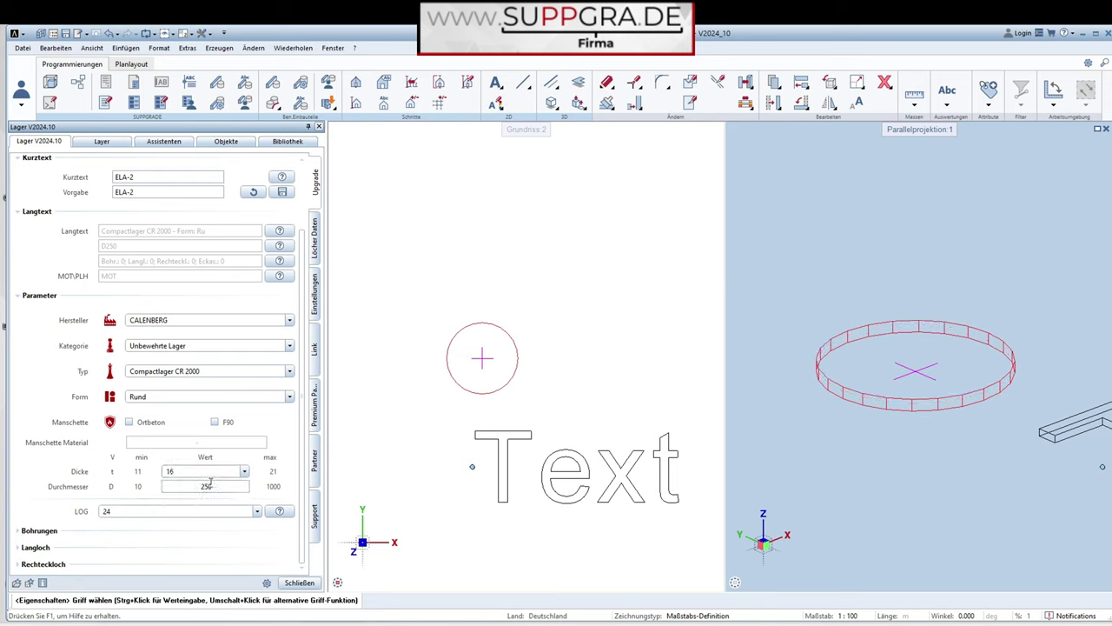
{"action": "left_click", "coordinate": [209, 475]}
{"action": "left_click", "coordinate": [202, 502]}
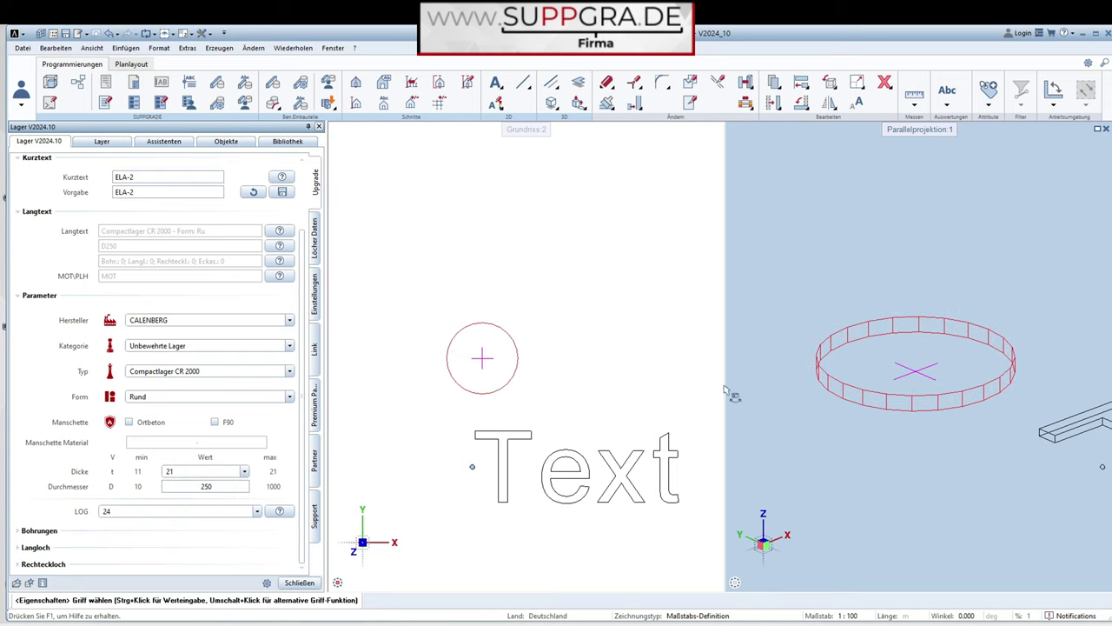
Set the bearing type to Compactlager S 70, trying a thickness of 15 before choosing 20.
{"action": "left_click", "coordinate": [199, 372]}
{"action": "left_click", "coordinate": [200, 407]}
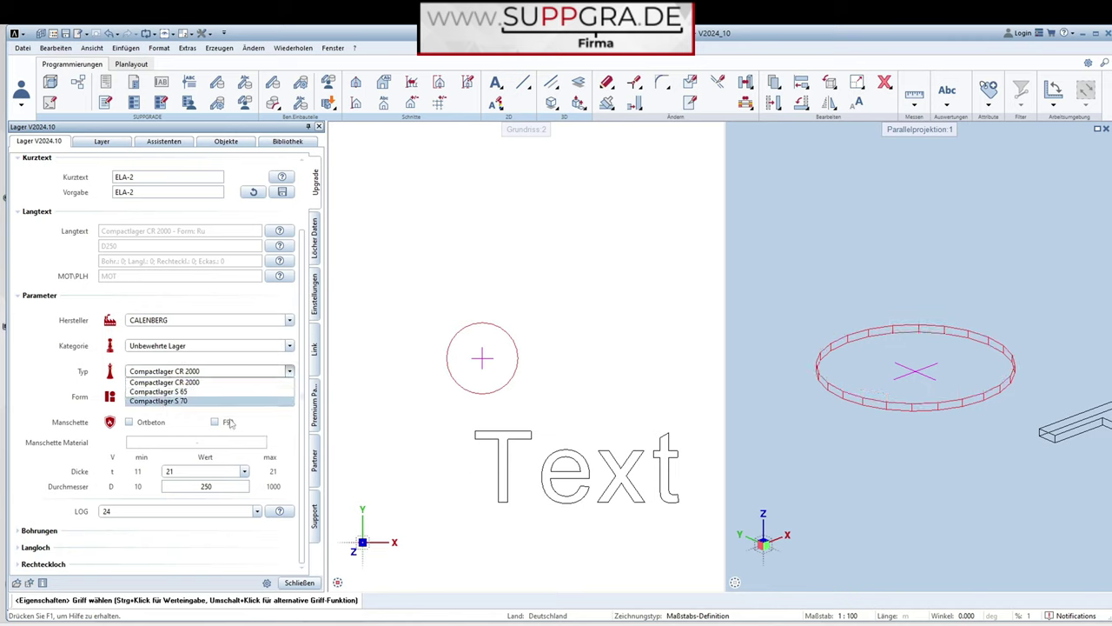
{"action": "left_click", "coordinate": [190, 474]}
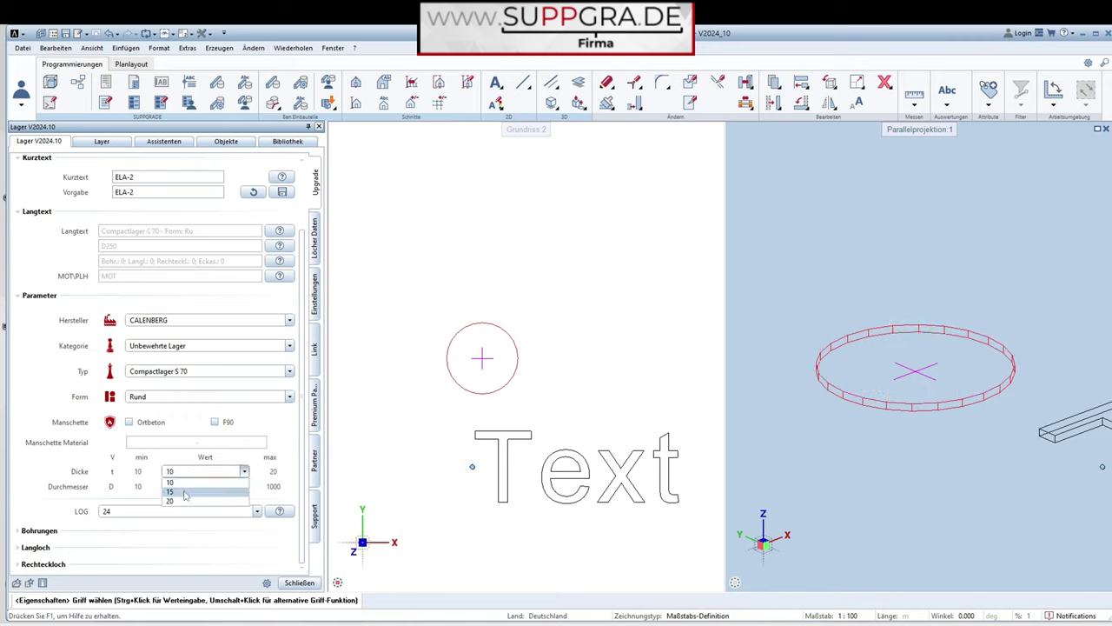
{"action": "left_click", "coordinate": [185, 489]}
{"action": "left_click", "coordinate": [214, 473]}
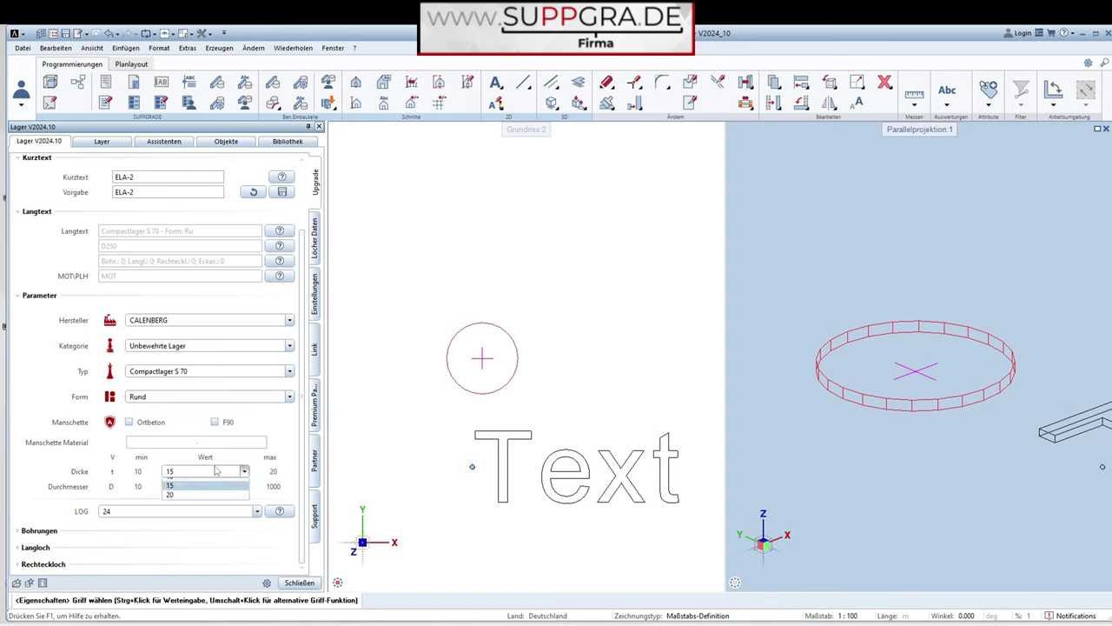
{"action": "left_click", "coordinate": [181, 501]}
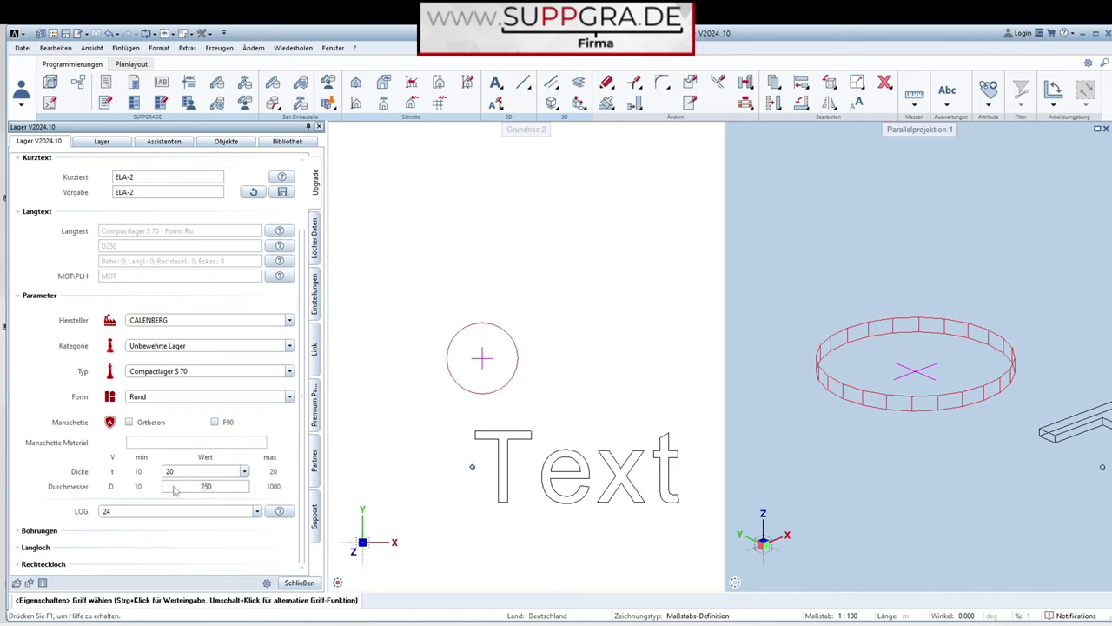
Try a diameter of 200 for the round bearing and set it to 500.
{"action": "left_click", "coordinate": [173, 491]}
{"action": "type", "text": "2"}
{"action": "key", "text": "Return"}
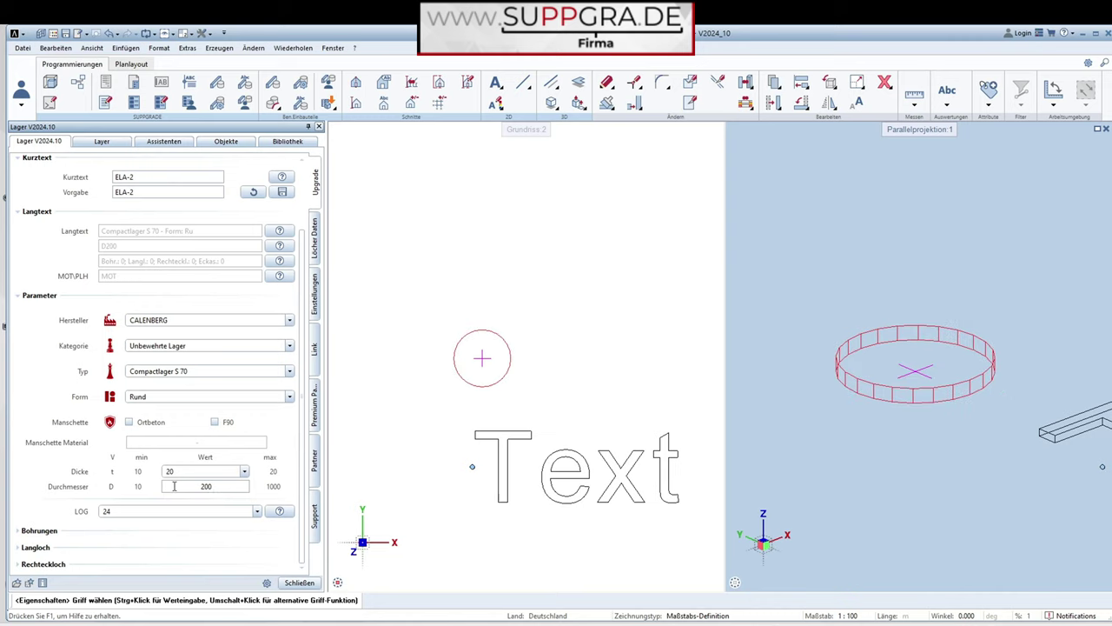
{"action": "left_click", "coordinate": [173, 486]}
{"action": "type", "text": "500"}
{"action": "key", "text": "Return"}
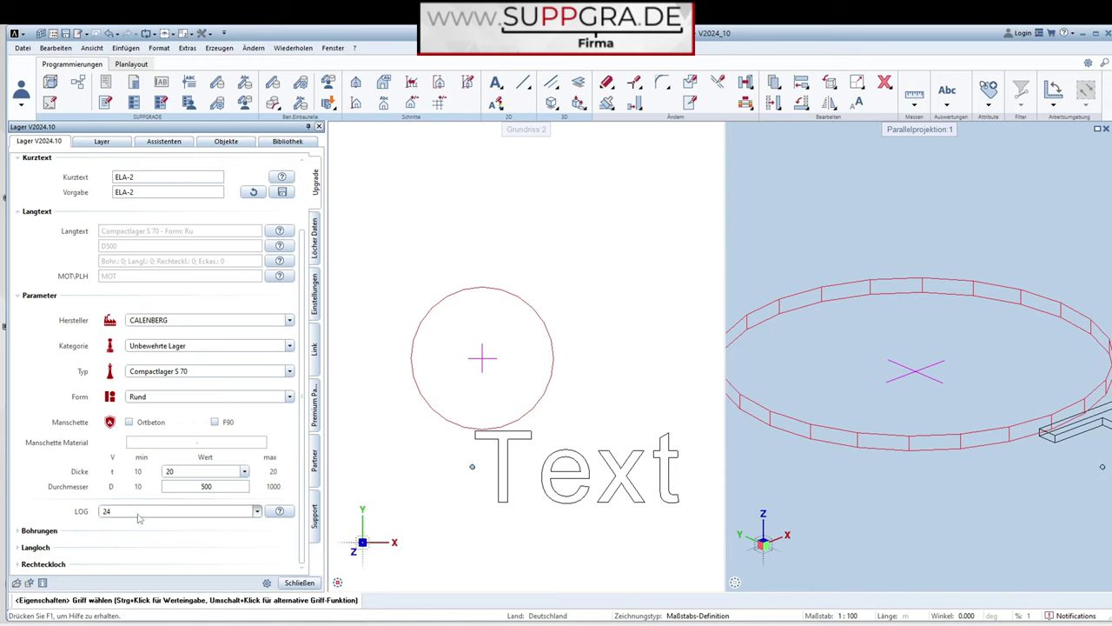
Try the LOG values 60 and 12 on the round bearing and set LOG back to 24.
{"action": "left_click", "coordinate": [139, 511]}
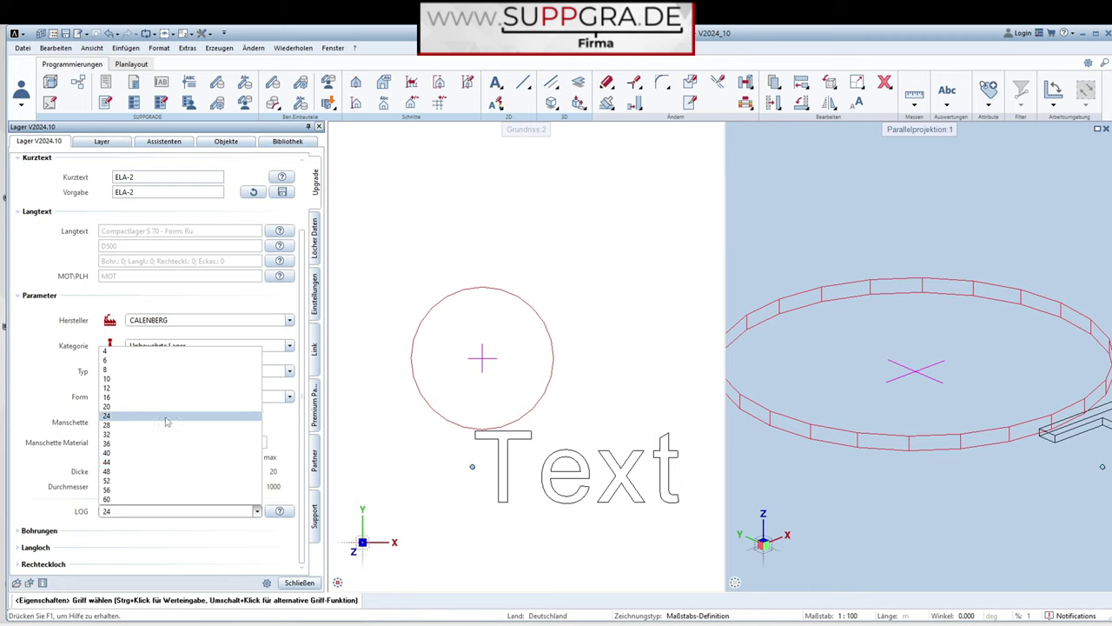
{"action": "left_click", "coordinate": [143, 500]}
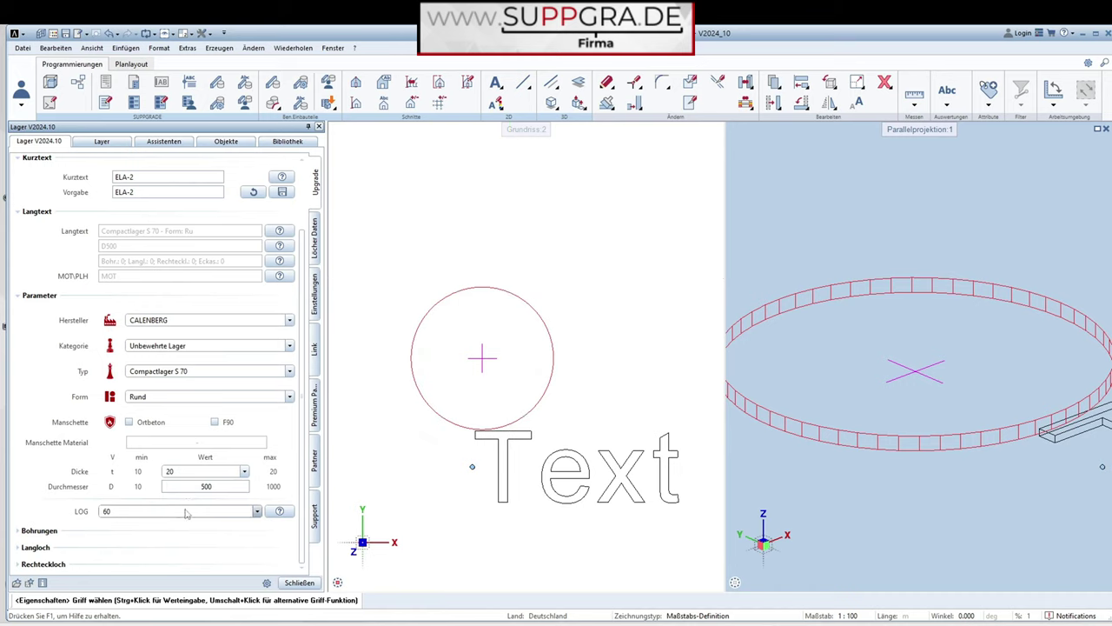
{"action": "left_click", "coordinate": [209, 516]}
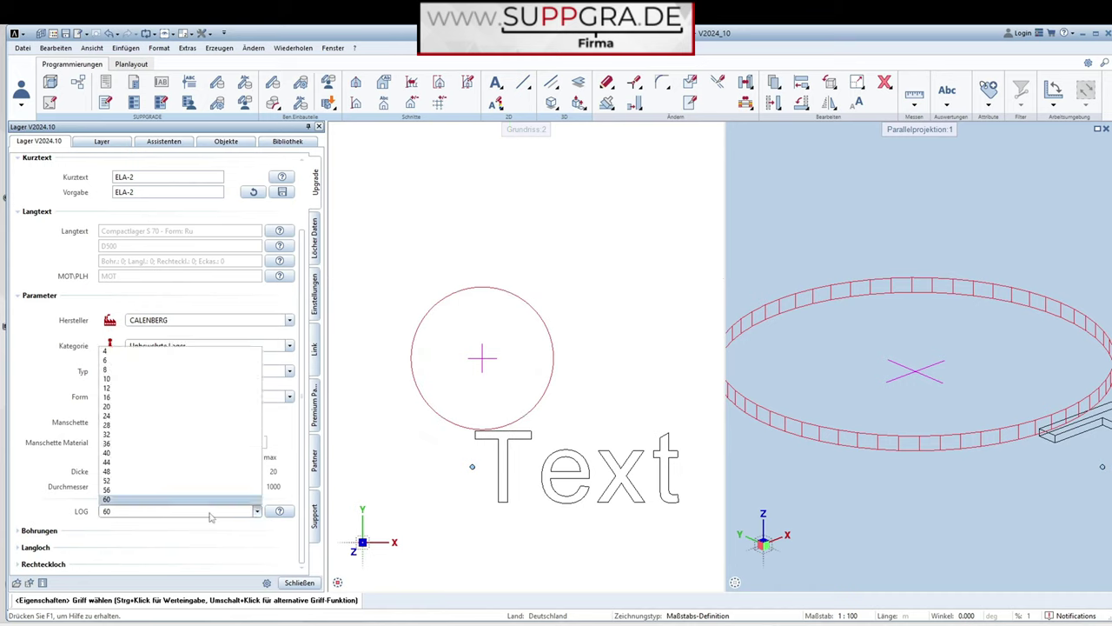
{"action": "left_click", "coordinate": [150, 387]}
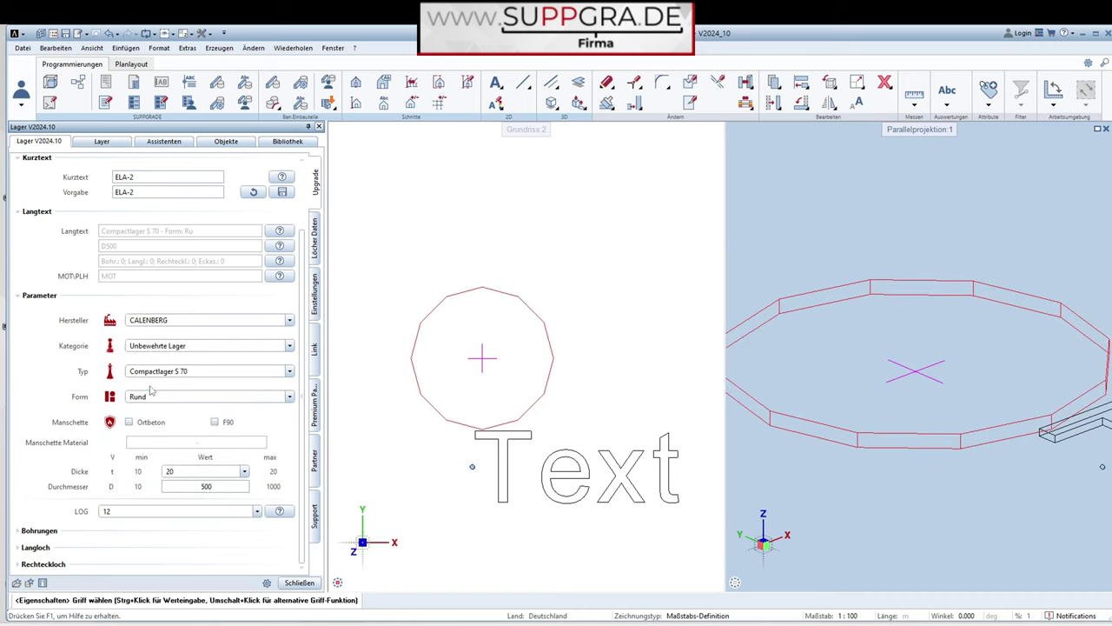
{"action": "left_click", "coordinate": [187, 511]}
{"action": "left_click", "coordinate": [121, 416]}
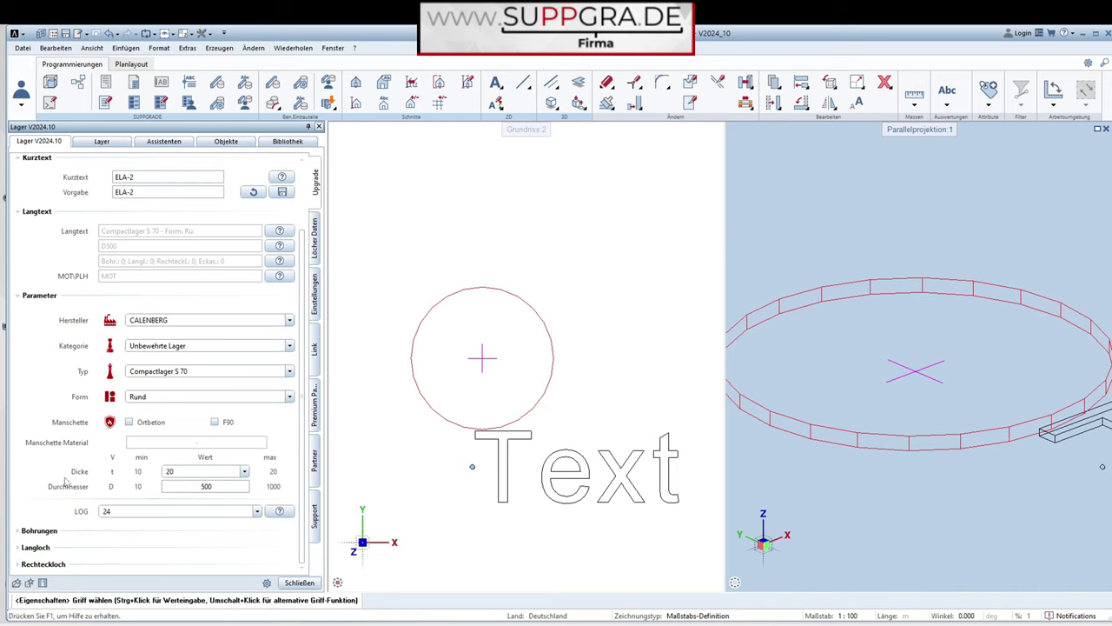
Add an Ortbeton collar to the round bearing, check the finished object, and reopen it to combine the Ortbeton and F90 options.
{"action": "left_click", "coordinate": [128, 422]}
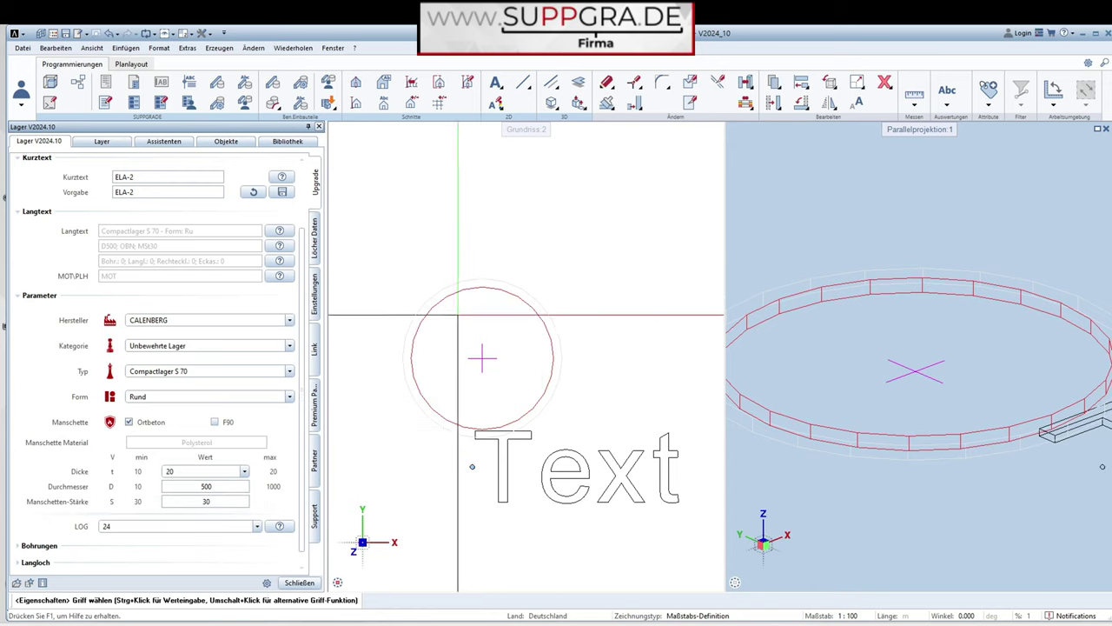
{"action": "left_click", "coordinate": [299, 582]}
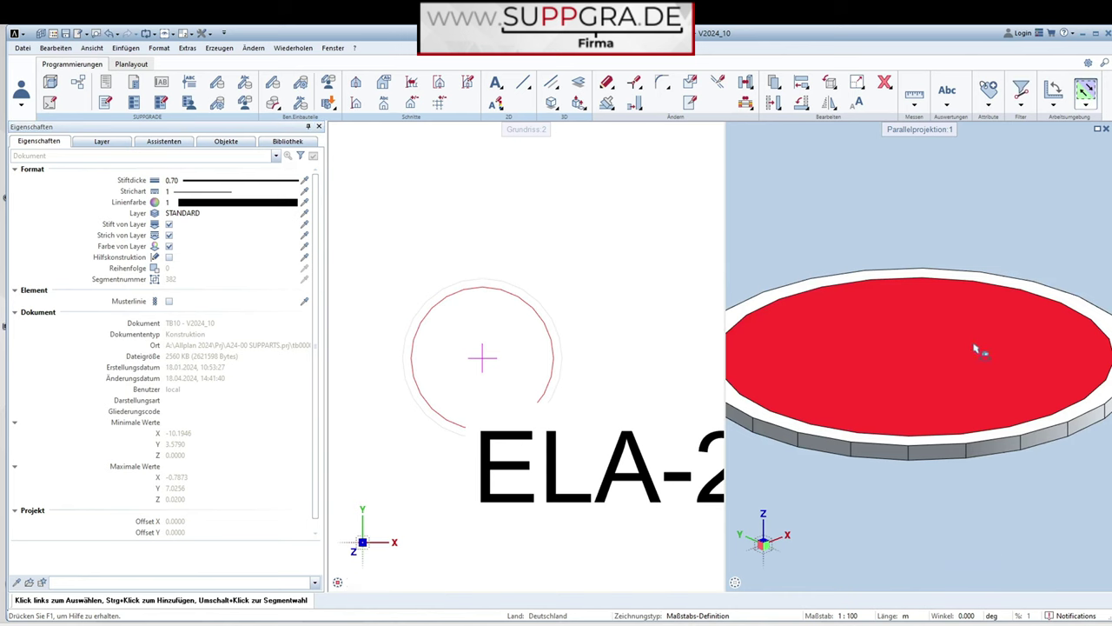
{"action": "double_click", "coordinate": [537, 359]}
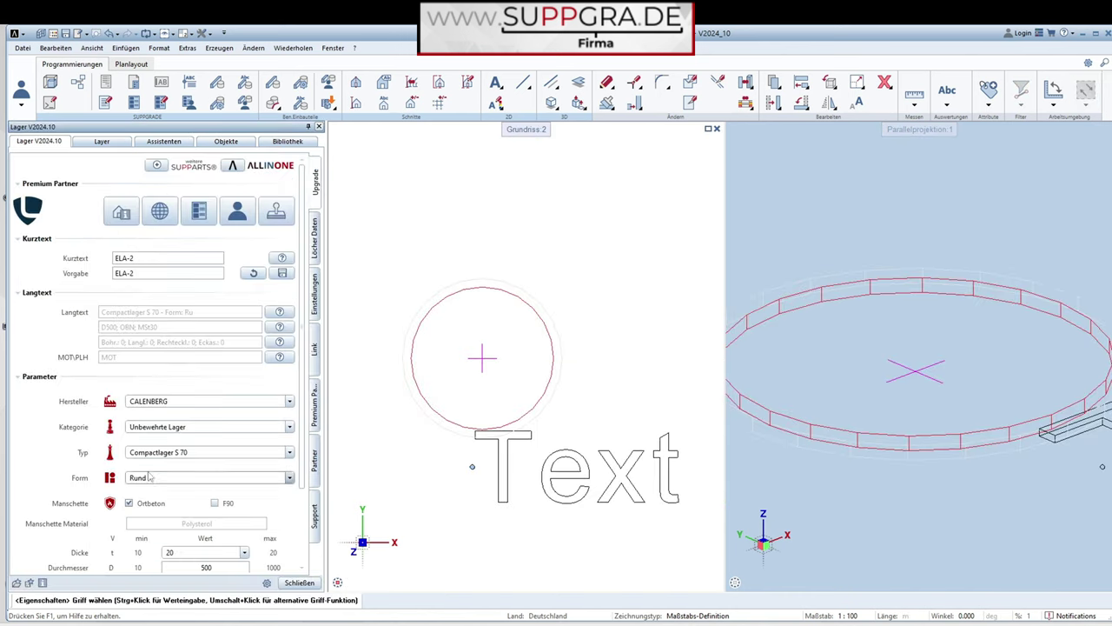
{"action": "left_click", "coordinate": [214, 503]}
{"action": "scroll", "coordinate": [183, 475], "scroll_direction": "down", "scroll_amount": 1}
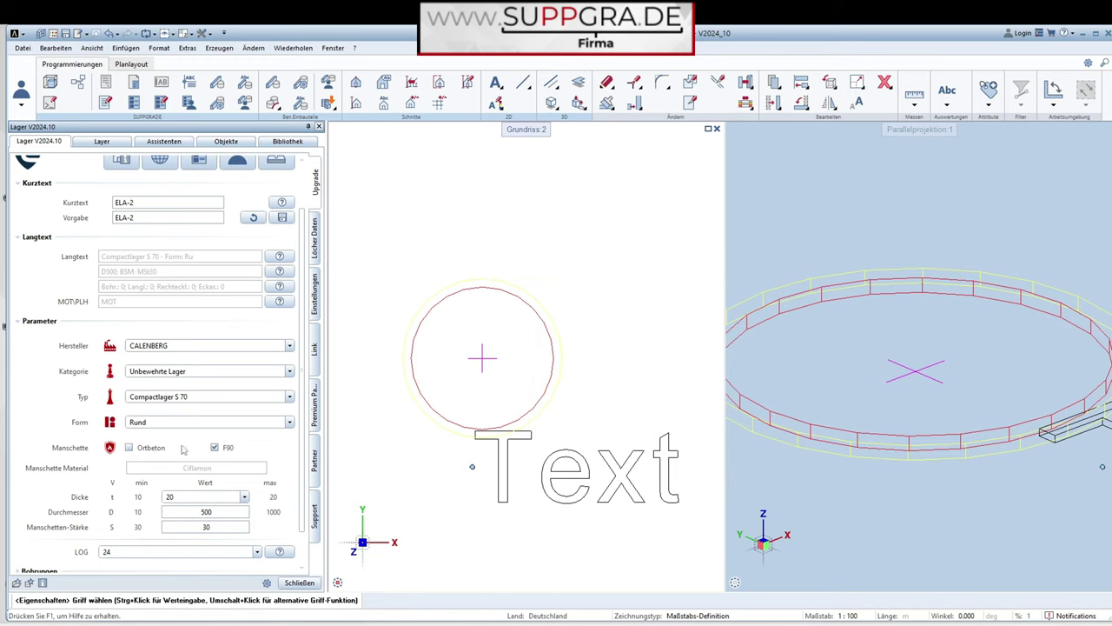
{"action": "left_click", "coordinate": [130, 448]}
{"action": "left_click", "coordinate": [130, 448]}
{"action": "type", "text": "40"}
Change the bearing form to Streifen with a length of 500 and finish editing.
{"action": "left_click", "coordinate": [152, 422]}
{"action": "left_click", "coordinate": [153, 442]}
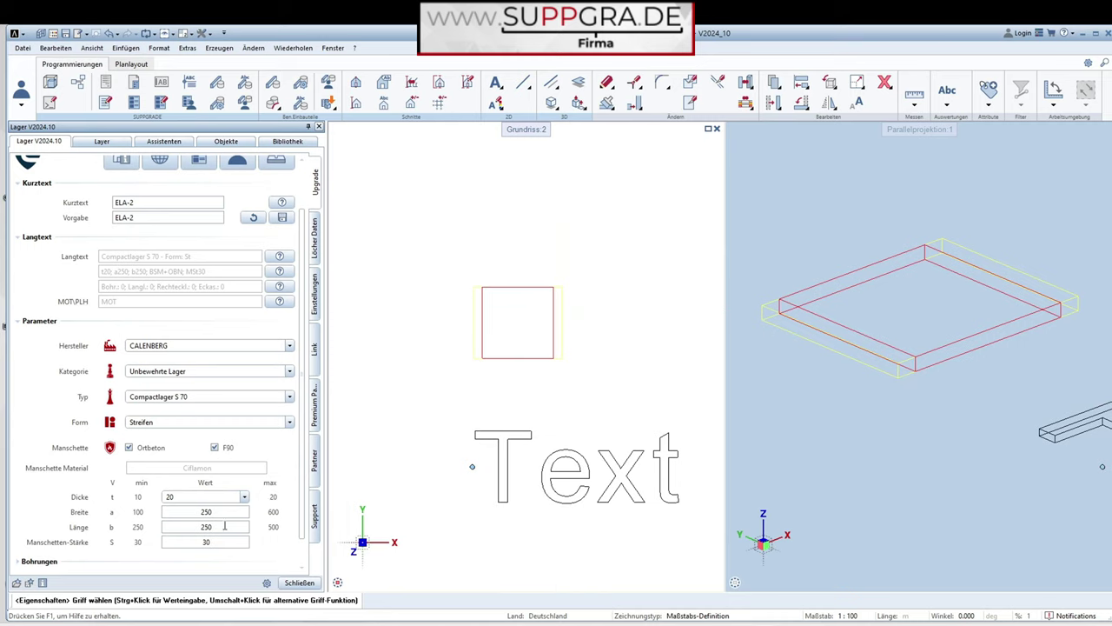
{"action": "type", "text": "500"}
{"action": "key", "text": "Return"}
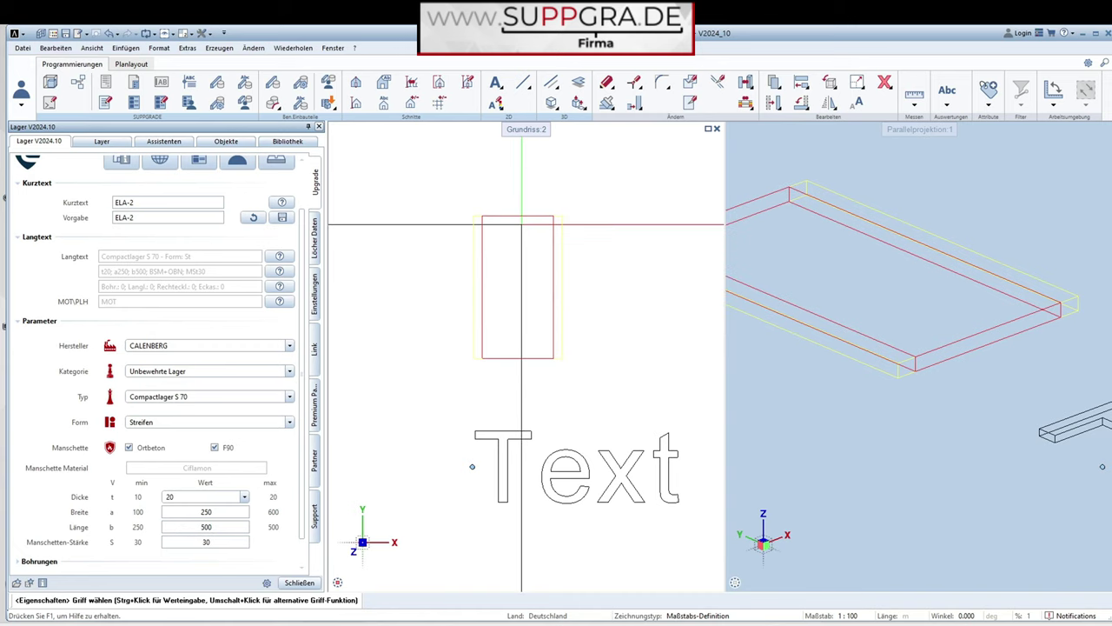
{"action": "left_click", "coordinate": [299, 582]}
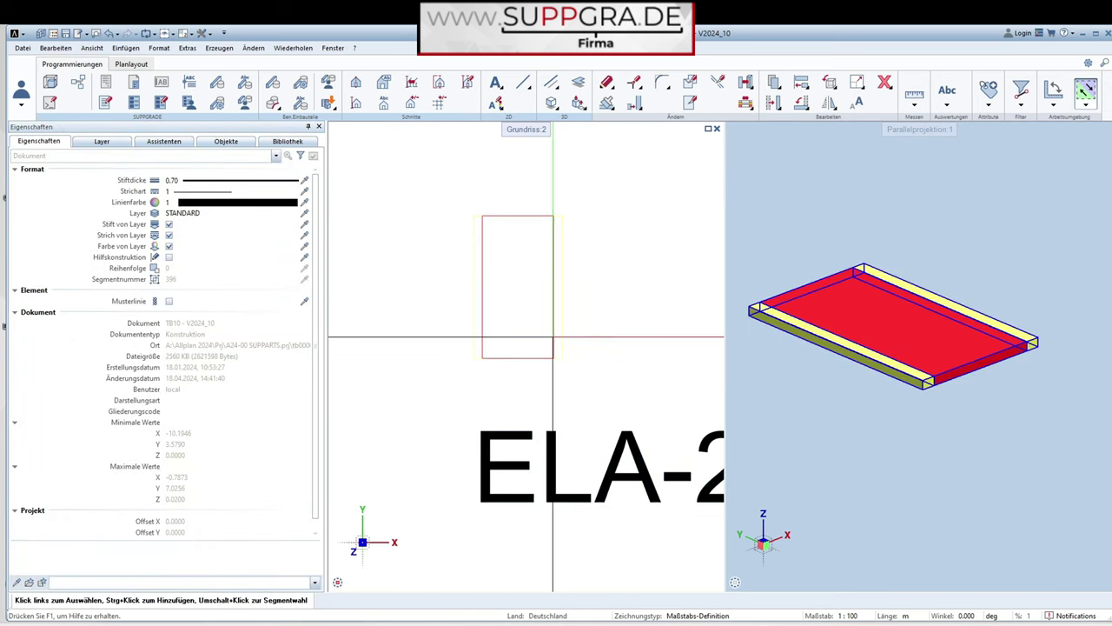
Reopen the strip bearing for editing and change its form to Rechteckig.
{"action": "double_click", "coordinate": [530, 338]}
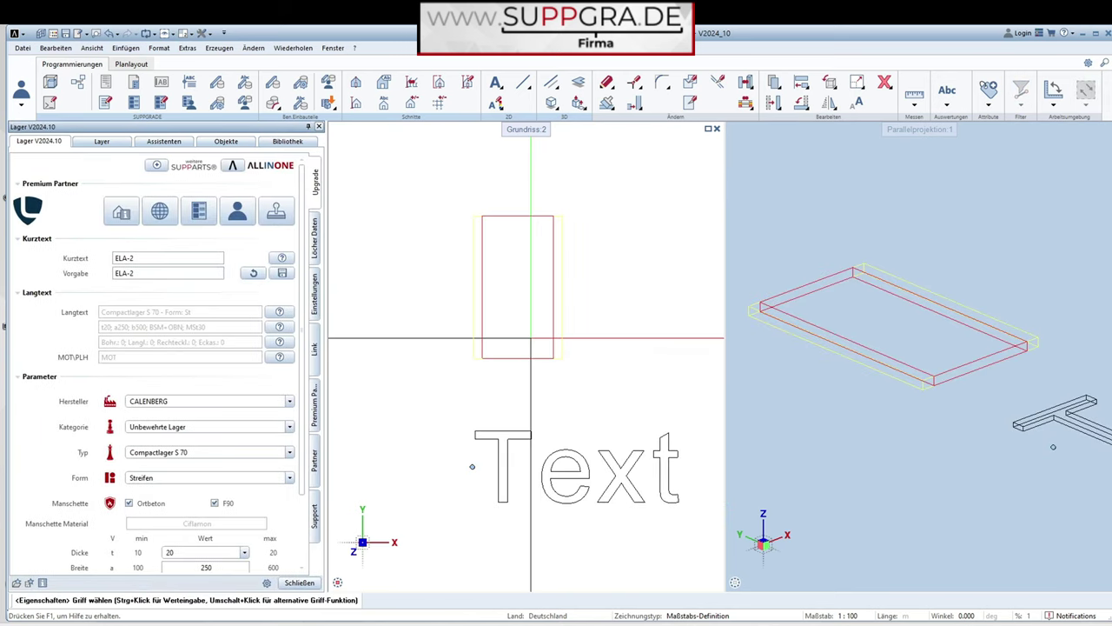
{"action": "scroll", "coordinate": [180, 443], "scroll_direction": "down", "scroll_amount": 1}
{"action": "left_click", "coordinate": [165, 422]}
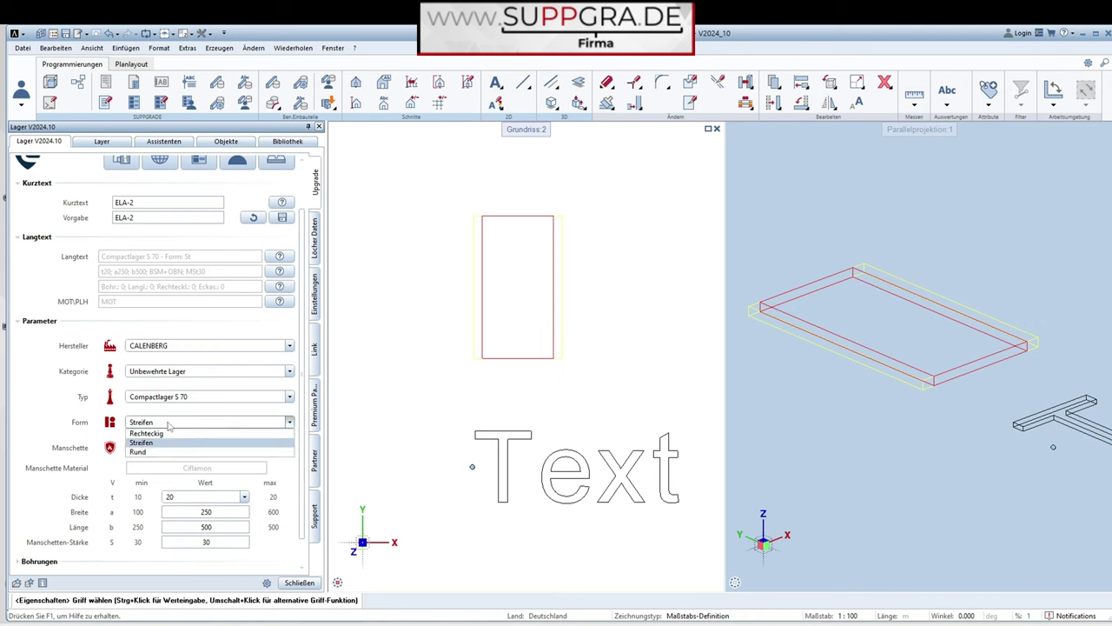
{"action": "left_click", "coordinate": [152, 437]}
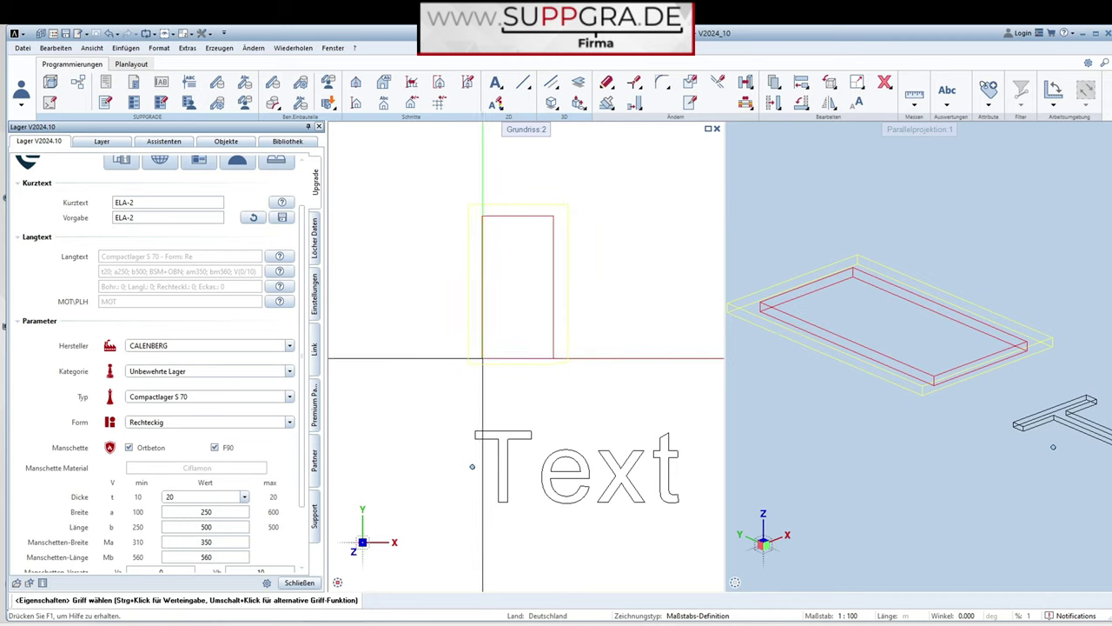
Set the rectangular bearing's collar offset Vb to 0 and the collar length Mb to 800.
{"action": "scroll", "coordinate": [218, 420], "scroll_direction": "down", "scroll_amount": 2}
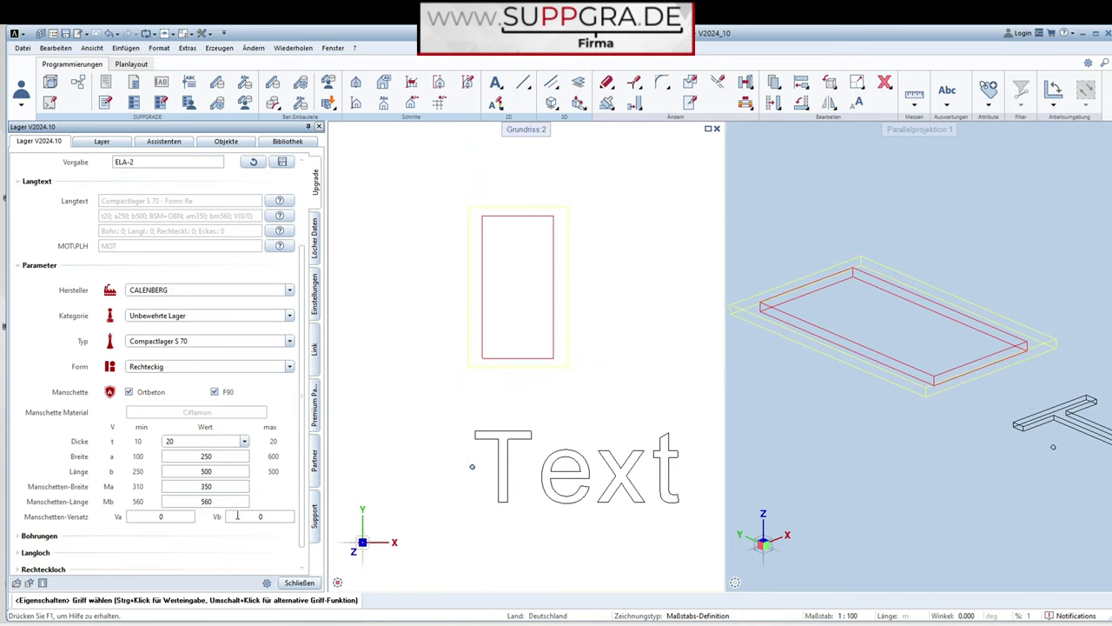
{"action": "key", "text": "Return"}
{"action": "key", "text": "Return"}
{"action": "double_click", "coordinate": [244, 517]}
{"action": "type", "text": "00"}
{"action": "key", "text": "Return"}
{"action": "scroll", "coordinate": [71, 533], "scroll_direction": "down", "scroll_amount": 1}
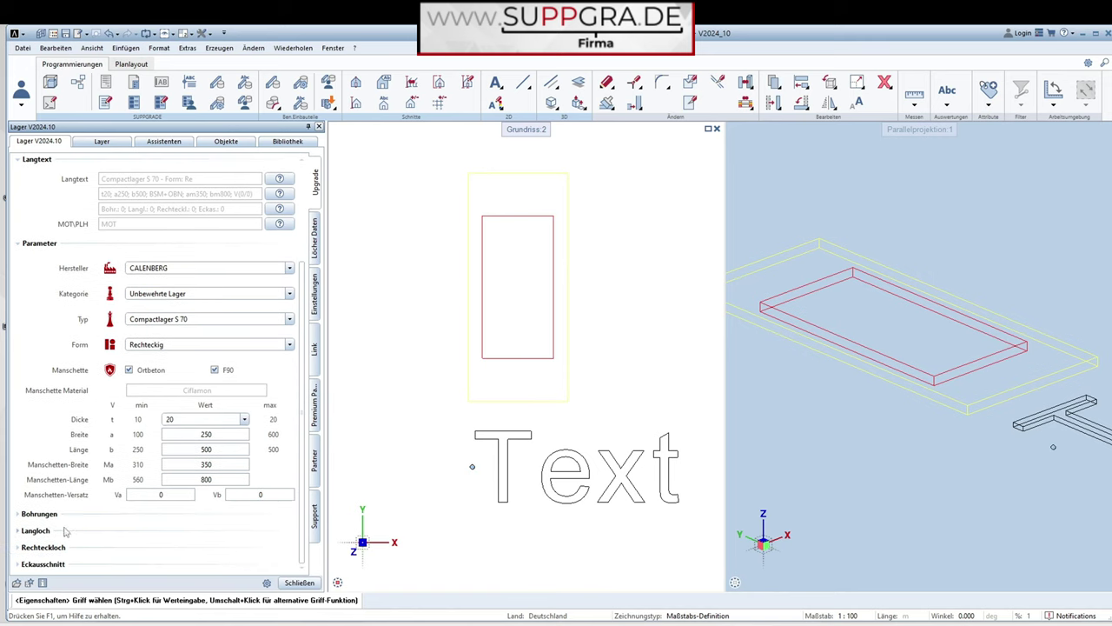
Add two bores to the rectangular bearing through the Bohrungen parameter.
{"action": "left_click", "coordinate": [45, 516]}
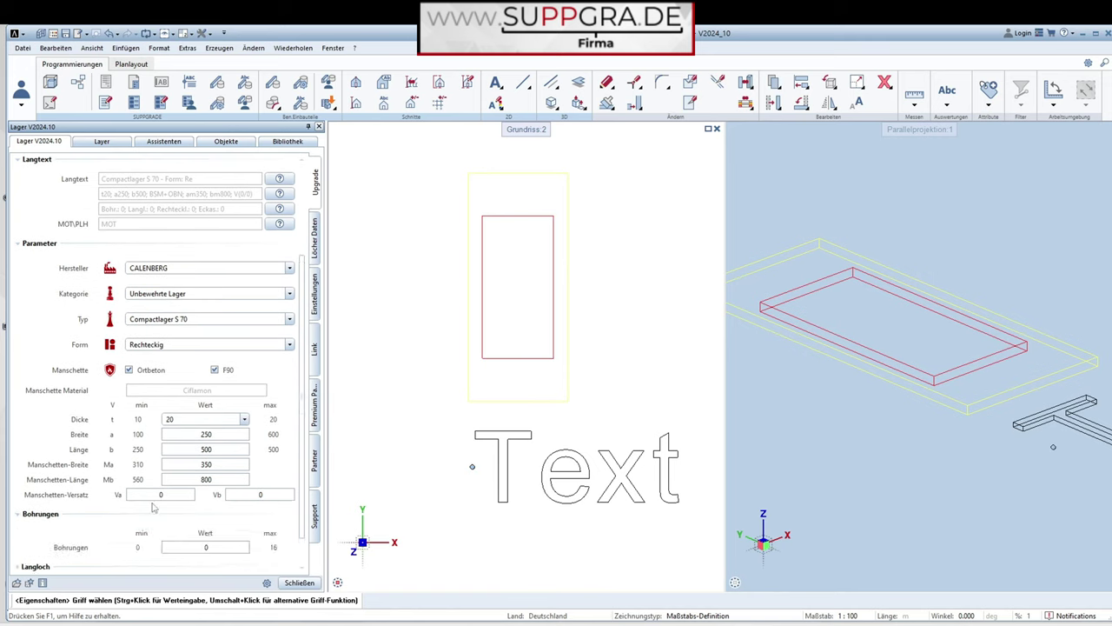
{"action": "double_click", "coordinate": [174, 547]}
{"action": "type", "text": "2"}
{"action": "key", "text": "Return"}
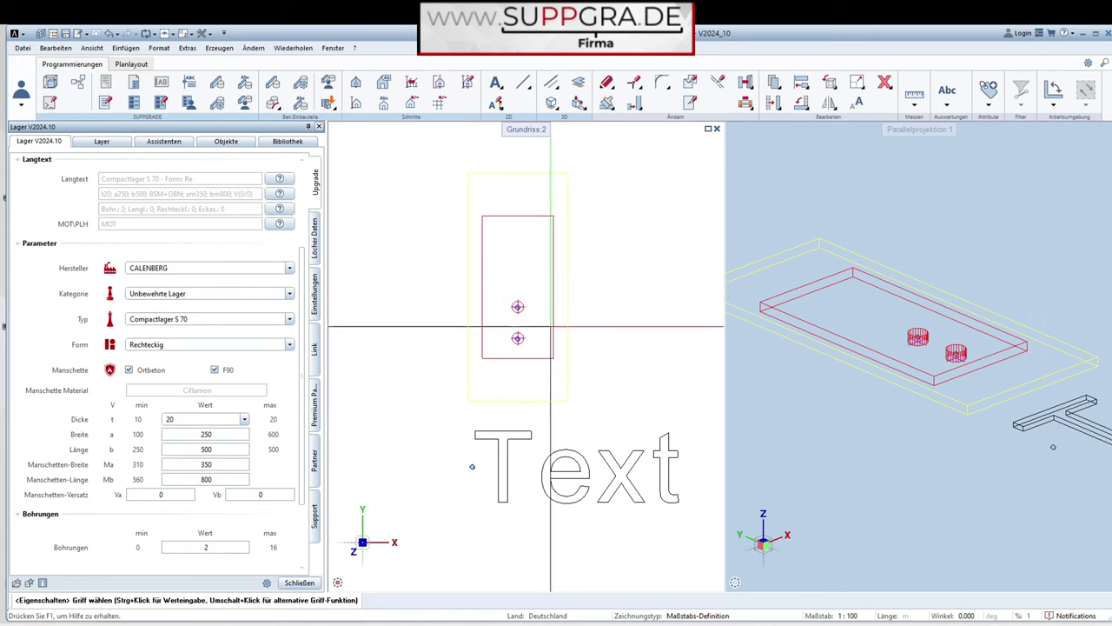
Move the two bores along the rectangular bearing's vertical centre line to X 125 with Y values of about 330 and 140.
{"action": "left_click", "coordinate": [517, 307]}
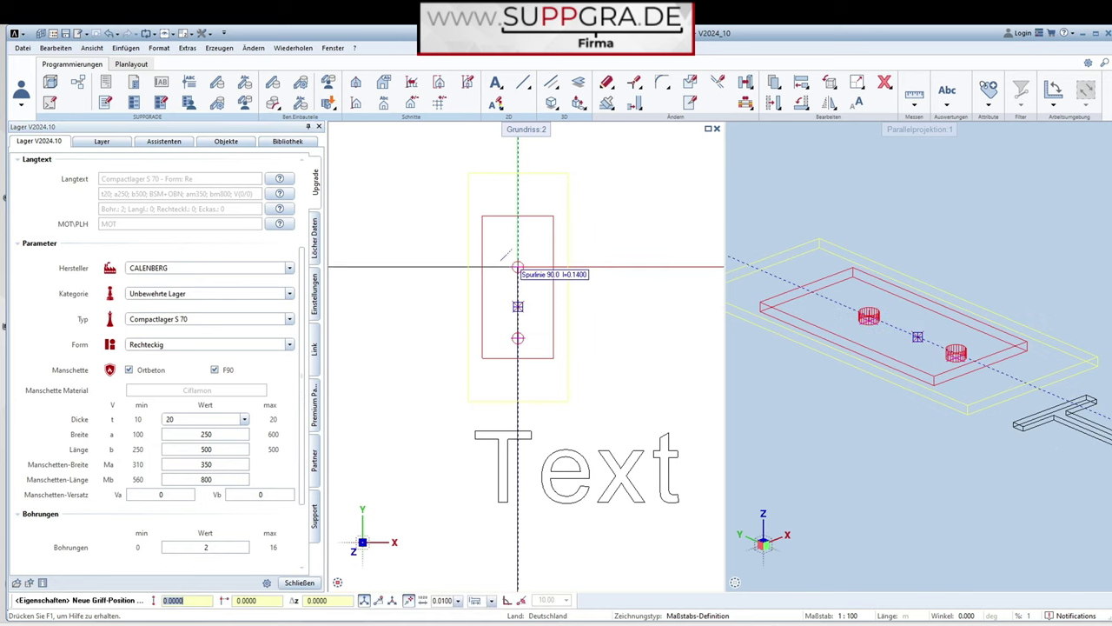
{"action": "left_click", "coordinate": [518, 263]}
{"action": "left_click", "coordinate": [518, 338]}
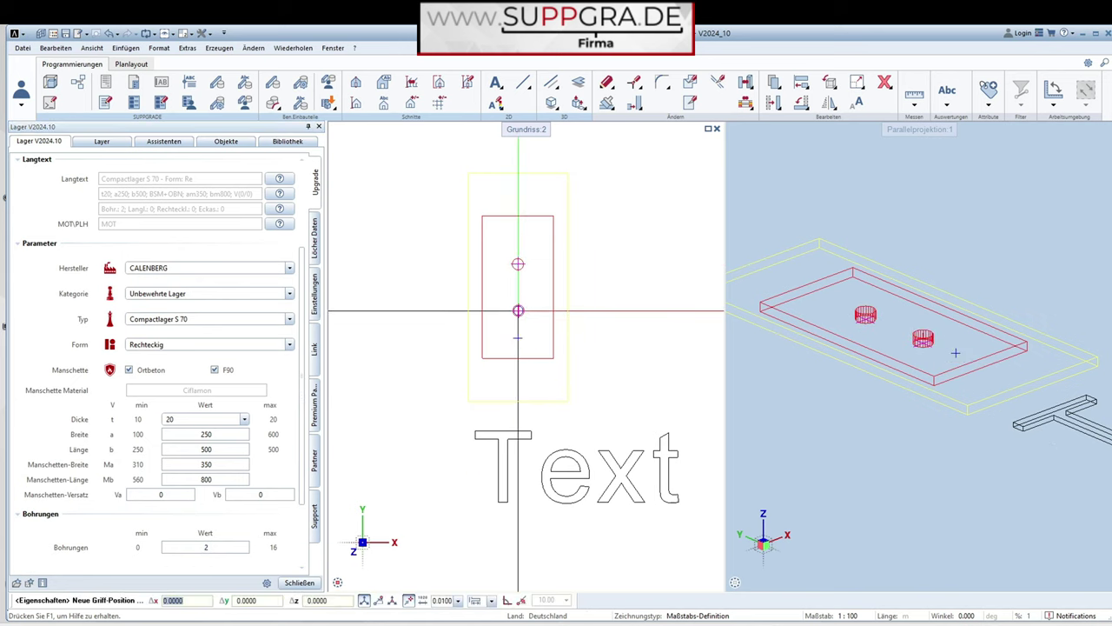
{"action": "left_click", "coordinate": [517, 318]}
{"action": "scroll", "coordinate": [218, 434], "scroll_direction": "down", "scroll_amount": 2}
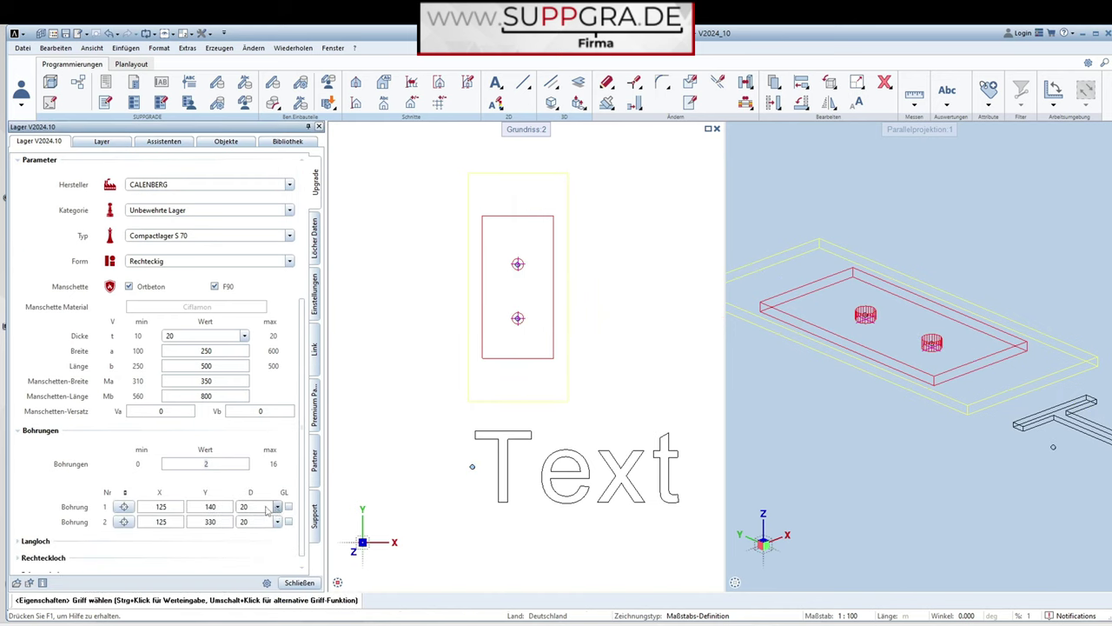
Set the diameter D of both bores in the rectangular bearing to 32.
{"action": "left_click", "coordinate": [277, 506]}
{"action": "left_click", "coordinate": [261, 389]}
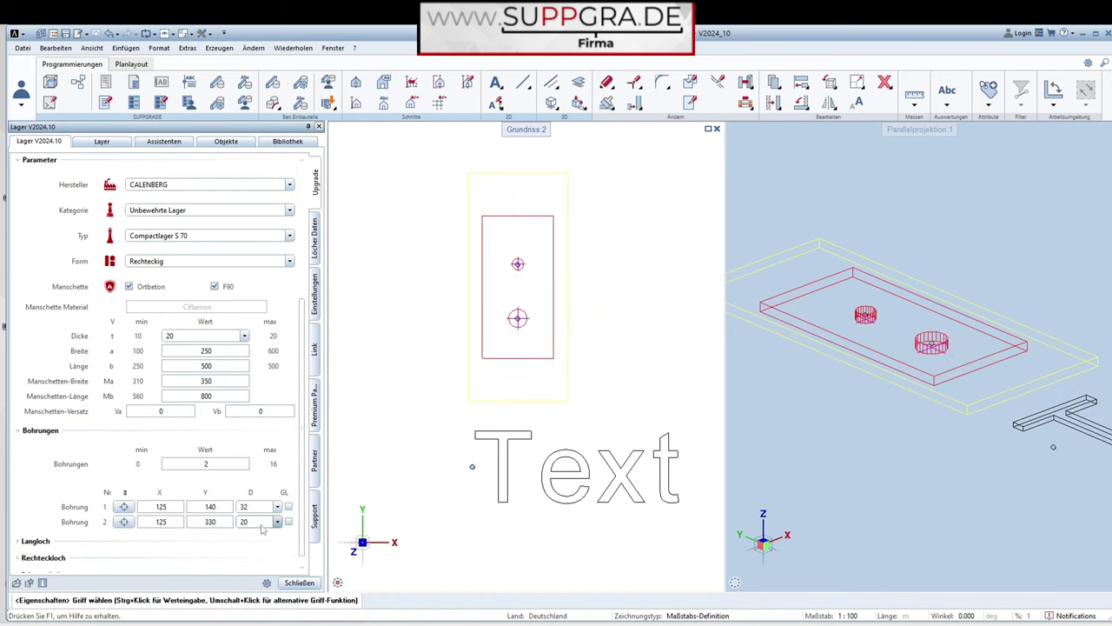
{"action": "left_click", "coordinate": [277, 521]}
{"action": "left_click", "coordinate": [252, 388]}
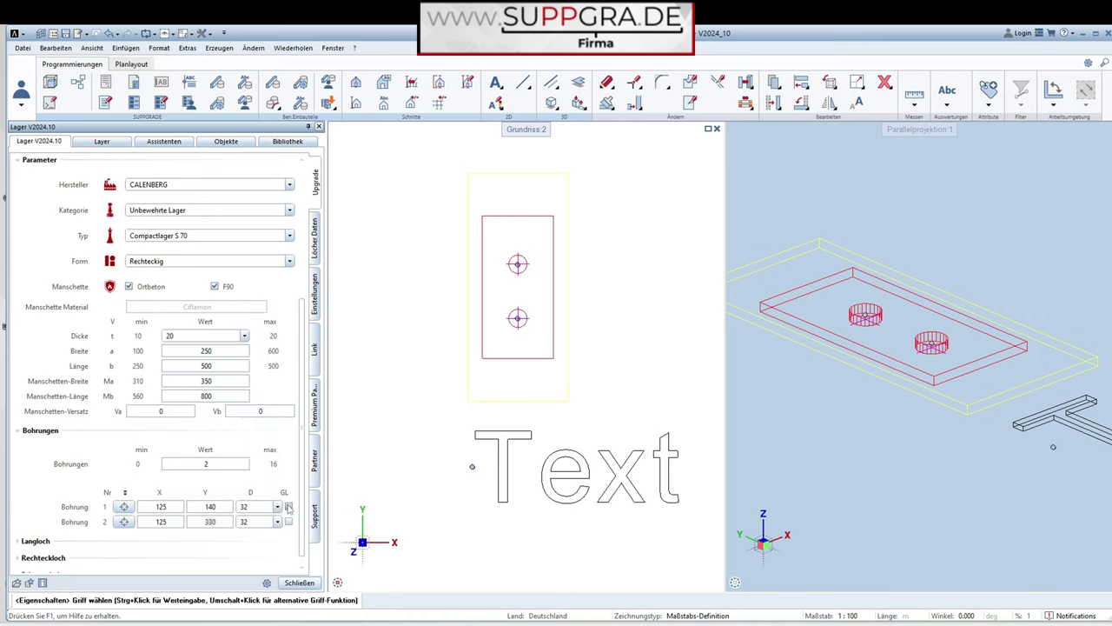
Switch the GL option on for both bores and turn it off again.
{"action": "left_click", "coordinate": [290, 507]}
{"action": "left_click", "coordinate": [288, 521]}
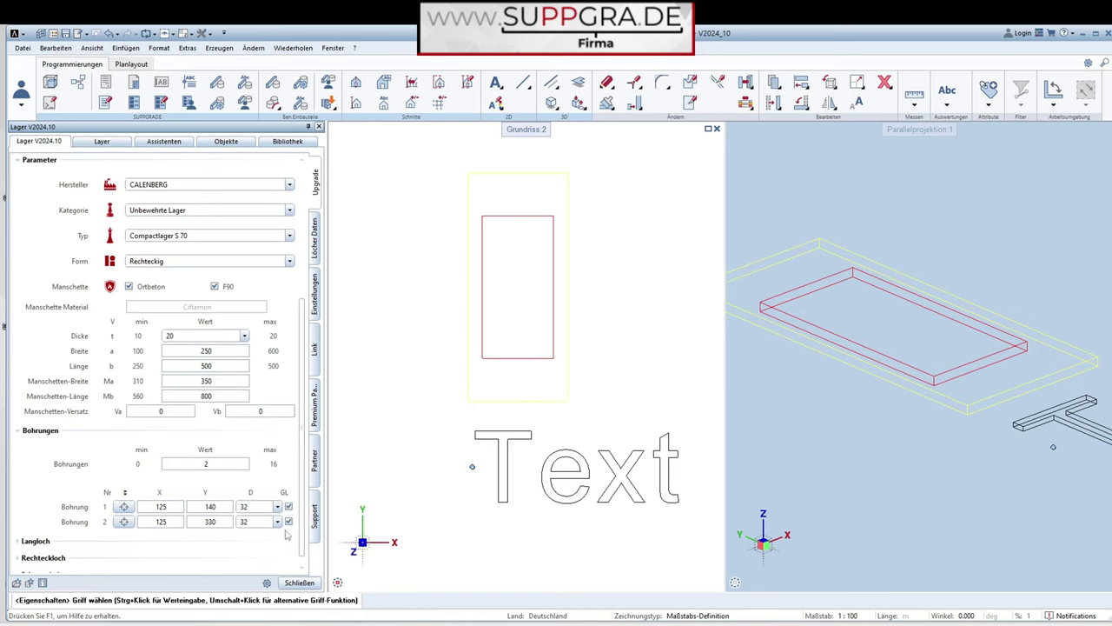
{"action": "left_click", "coordinate": [289, 521]}
{"action": "left_click", "coordinate": [289, 506]}
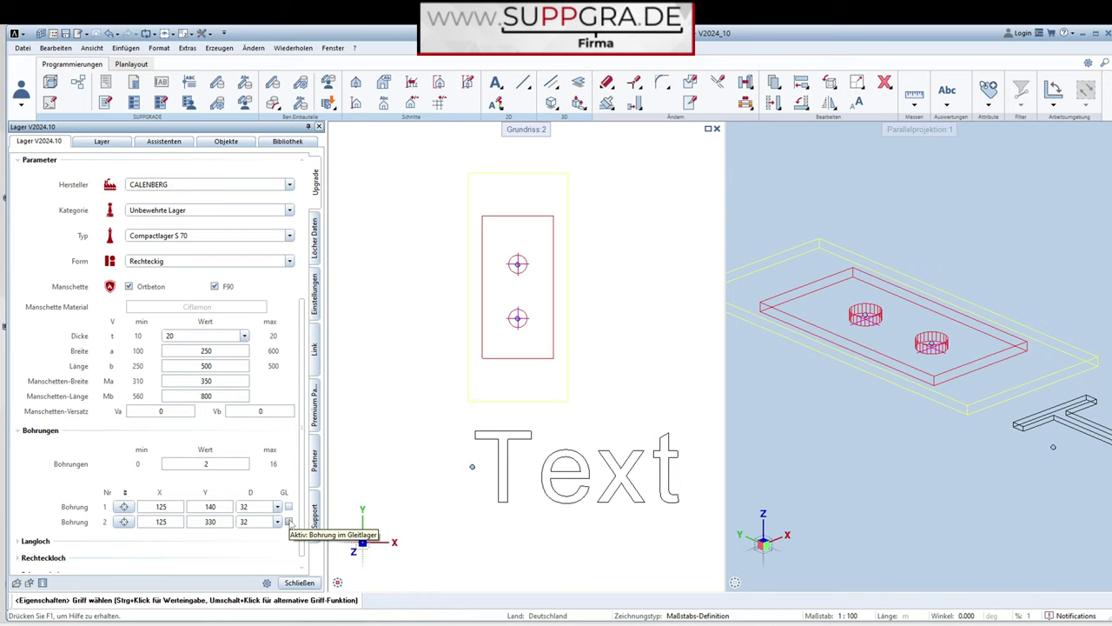
Add one Langloch to the bearing, reset its position and size, and switch off its GL option.
{"action": "left_click", "coordinate": [35, 541]}
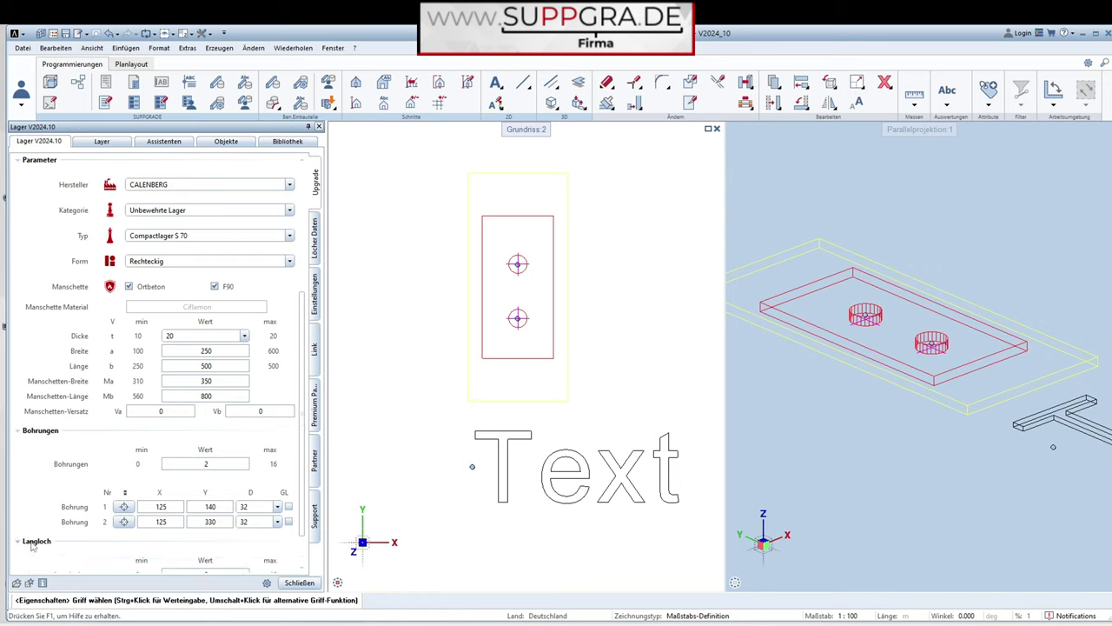
{"action": "scroll", "coordinate": [122, 497], "scroll_direction": "down", "scroll_amount": 1}
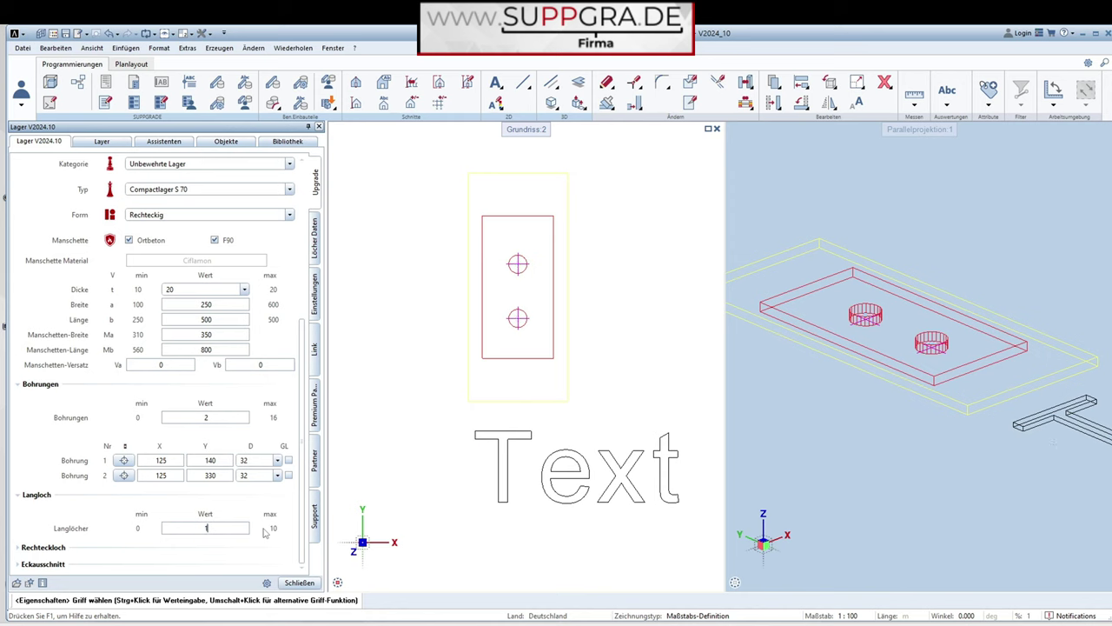
{"action": "key", "text": "Return"}
{"action": "scroll", "coordinate": [269, 530], "scroll_direction": "down", "scroll_amount": 1}
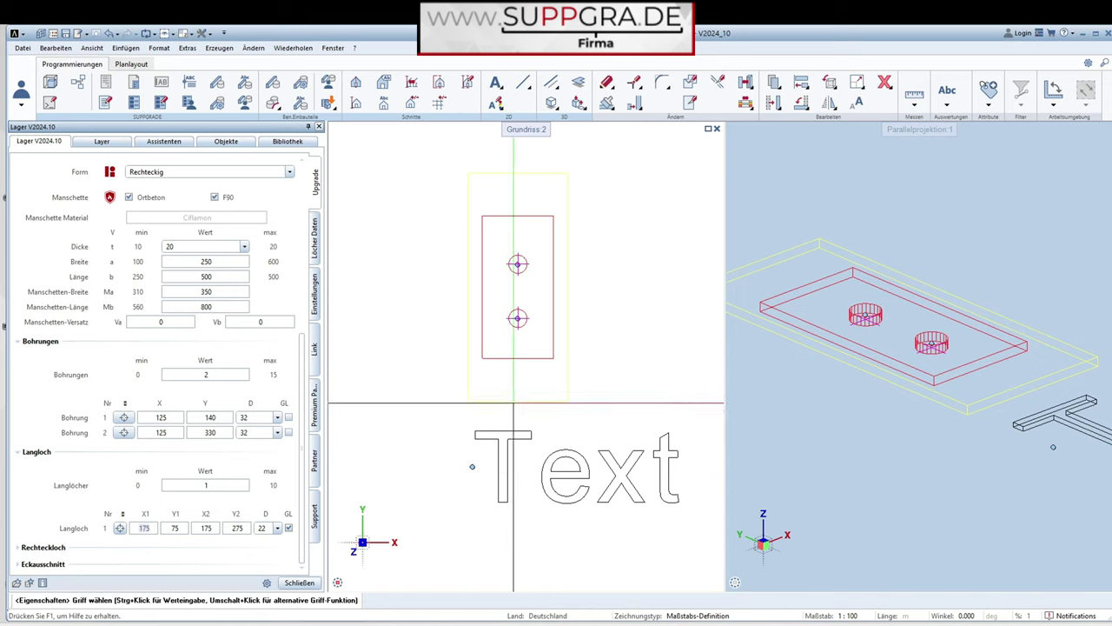
{"action": "scroll", "coordinate": [469, 365], "scroll_direction": "down", "scroll_amount": 3}
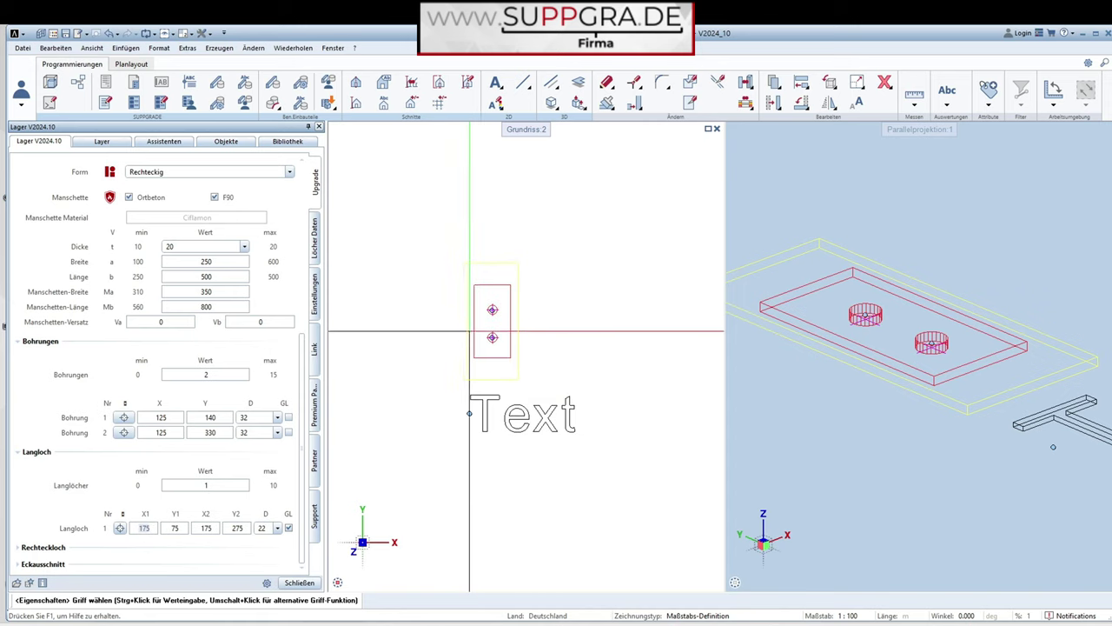
{"action": "left_click", "coordinate": [119, 529]}
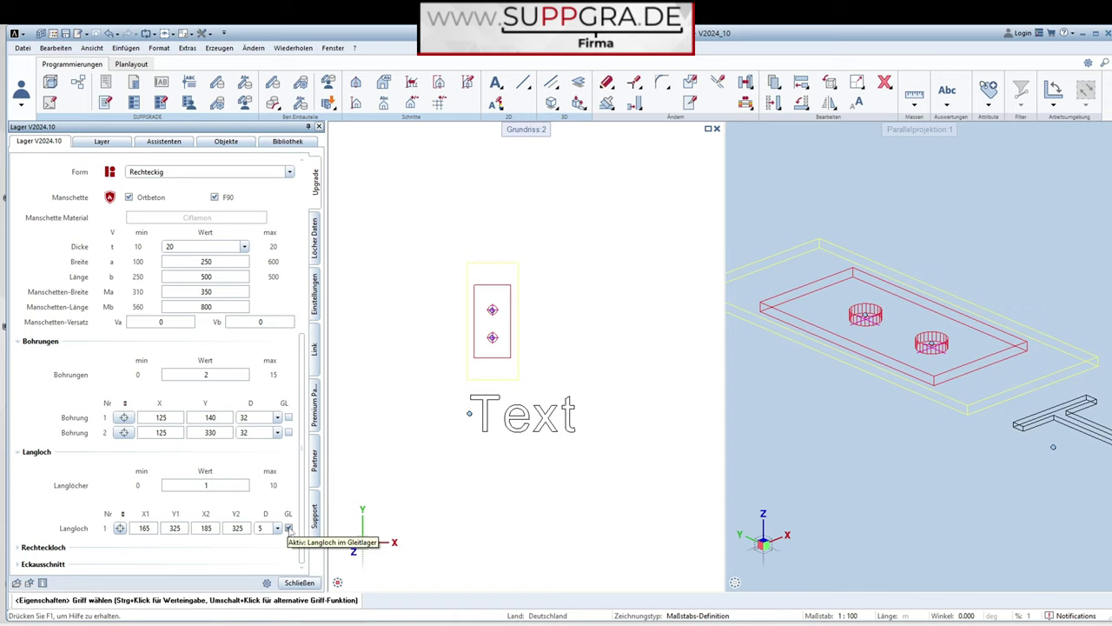
{"action": "scroll", "coordinate": [499, 304], "scroll_direction": "up", "scroll_amount": 5}
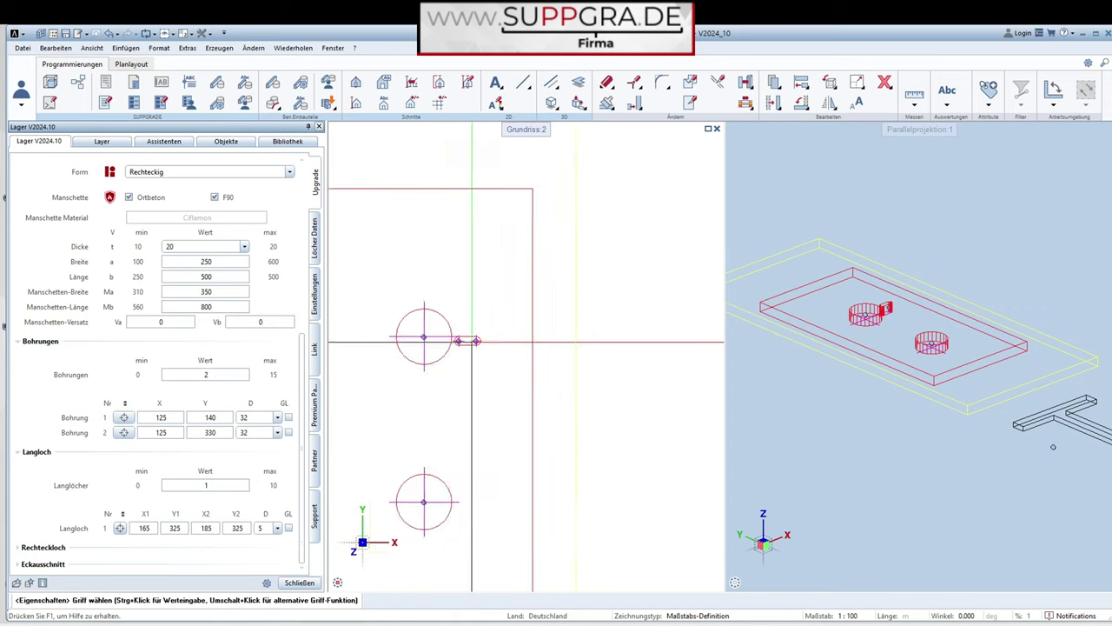
Stretch the slot lengthwise through both bores by moving its end points to about 125/58 and 126/426.
{"action": "scroll", "coordinate": [471, 341], "scroll_direction": "down", "scroll_amount": 2}
{"action": "left_click", "coordinate": [489, 339]}
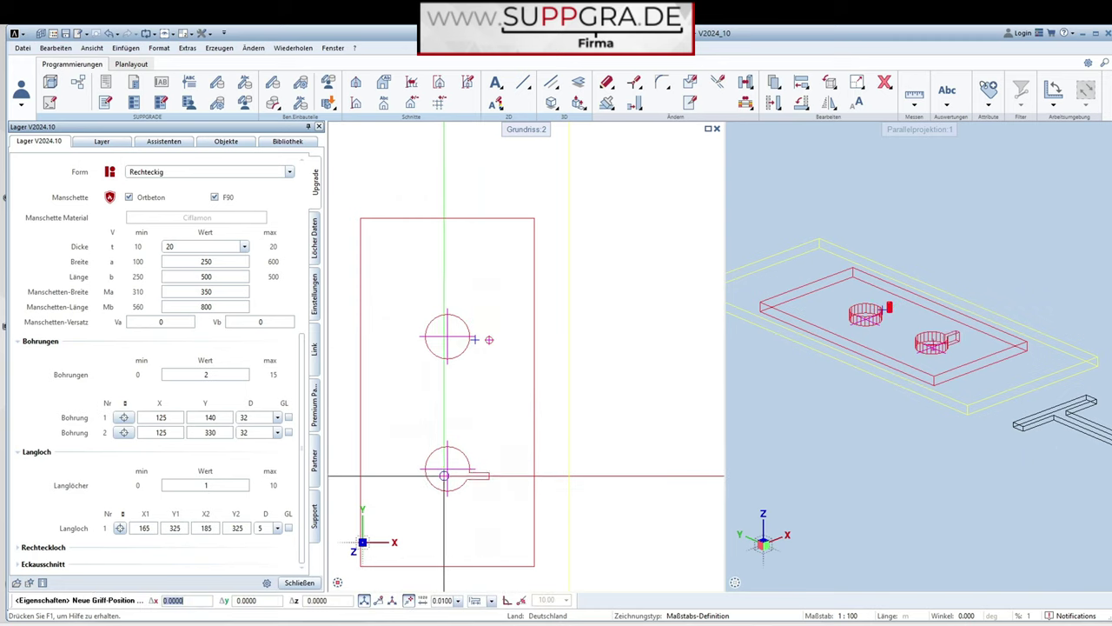
{"action": "left_click", "coordinate": [448, 524]}
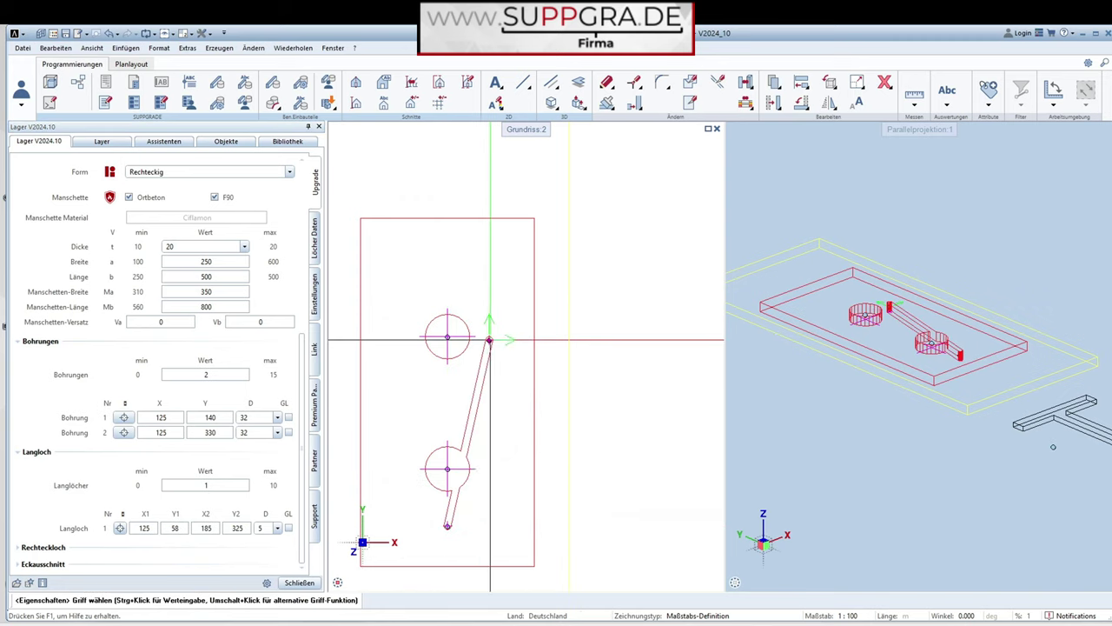
{"action": "left_click", "coordinate": [489, 340]}
{"action": "key", "text": "Escape"}
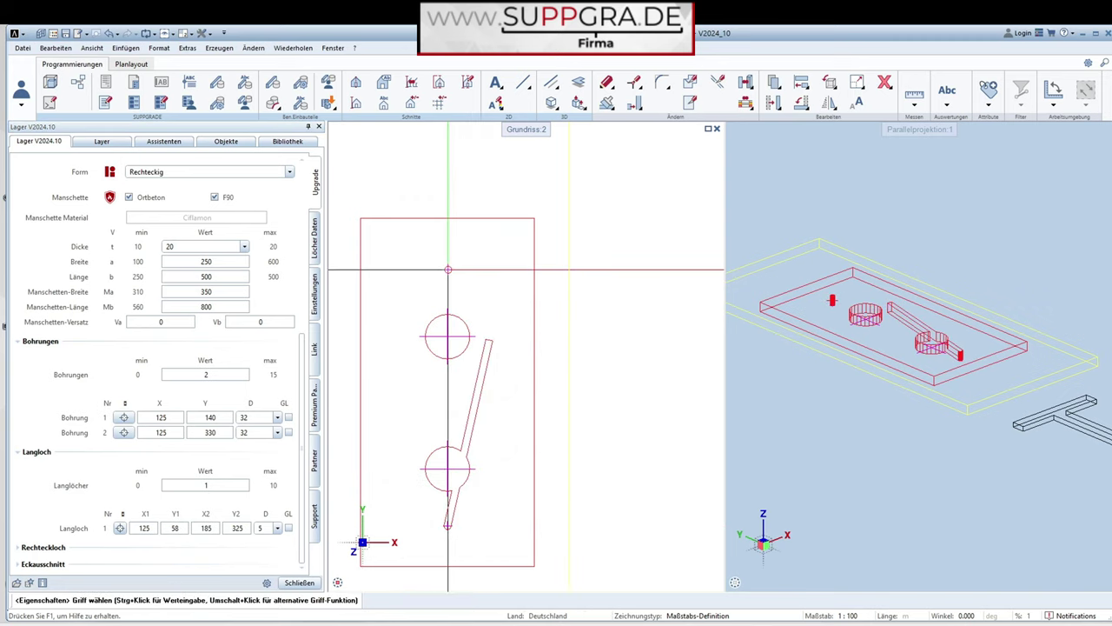
{"action": "left_click", "coordinate": [447, 270]}
Set the slot's diameter to 38 and its end coordinates to X1 125, Y1 60, X2 125 and Y2 425.
{"action": "left_click", "coordinate": [276, 528]}
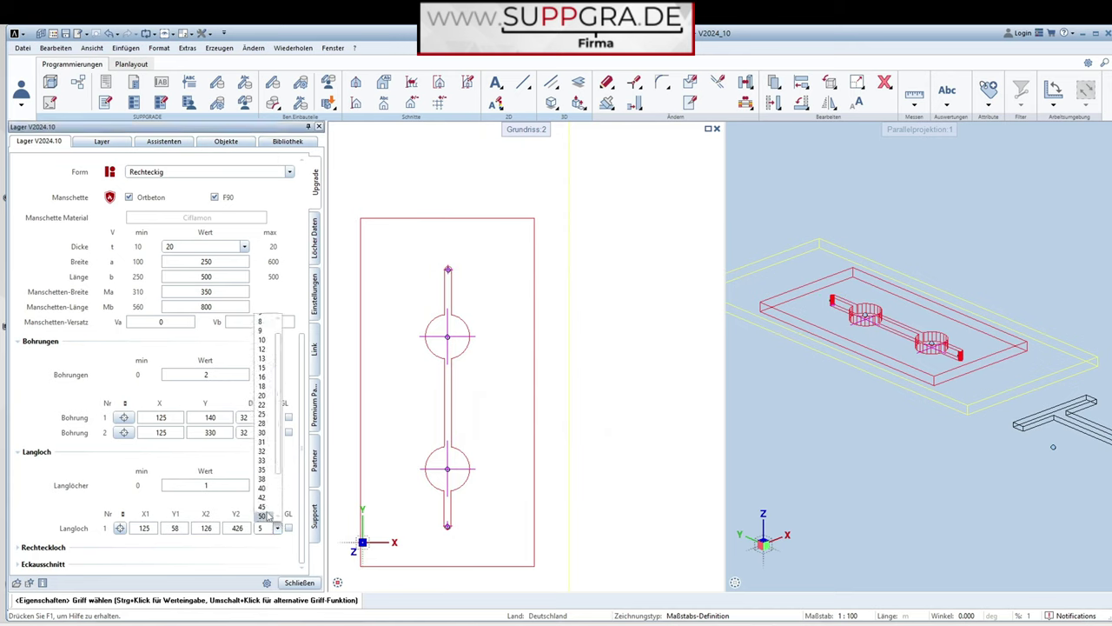
{"action": "left_click", "coordinate": [262, 479]}
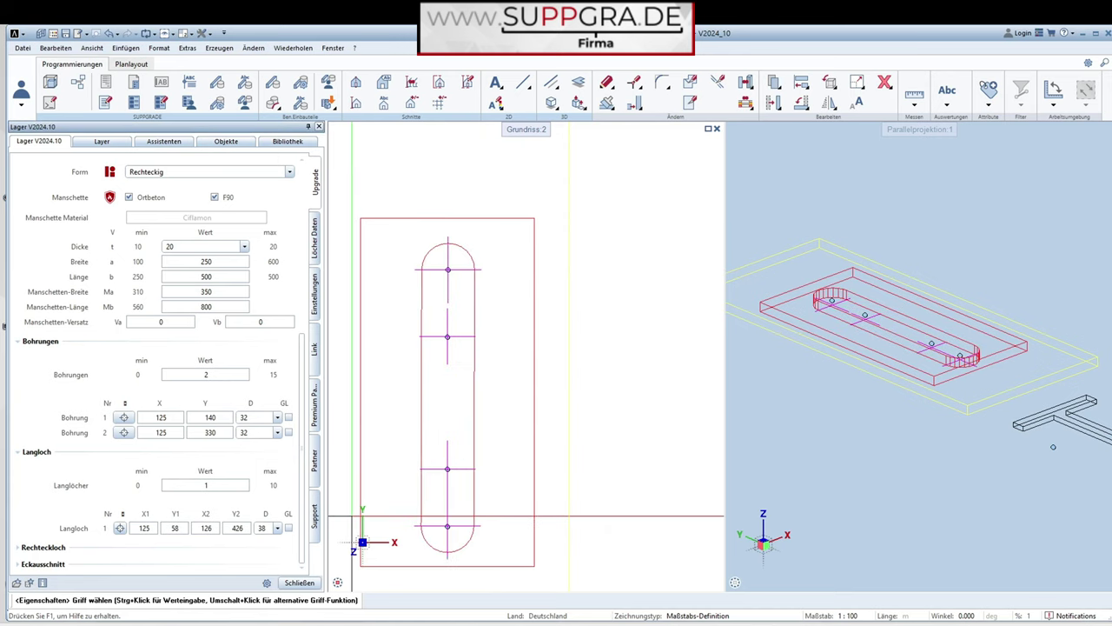
{"action": "left_click", "coordinate": [206, 527]}
{"action": "type", "text": "125"}
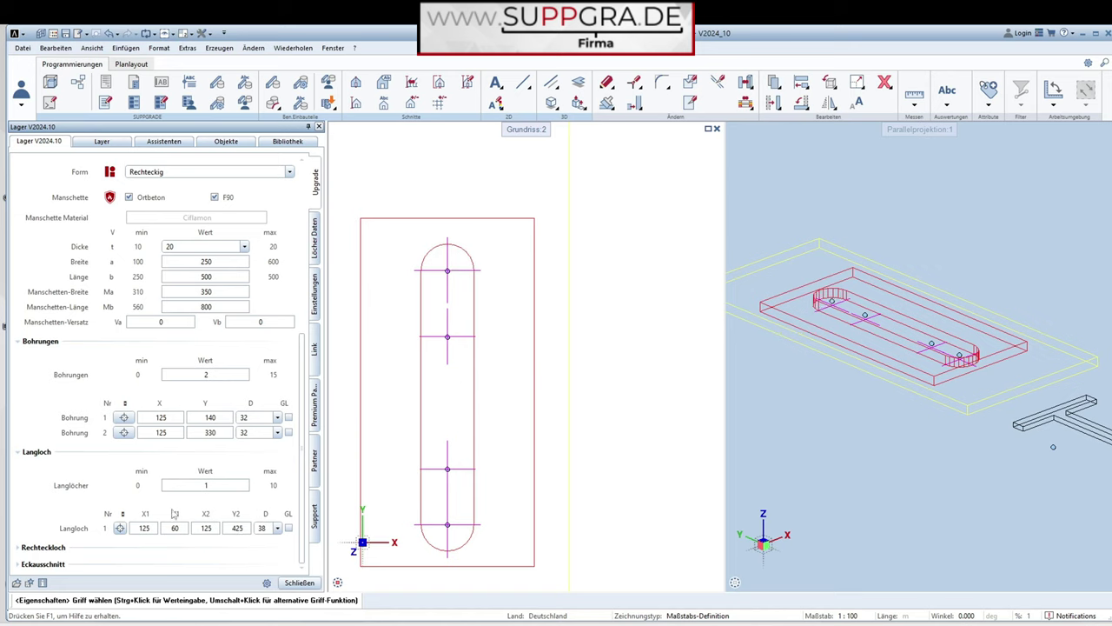
Show the Rechteckloch parameters and remove the slot and bores by setting Langlöcher and Bohrungen to 0.
{"action": "left_click", "coordinate": [39, 547]}
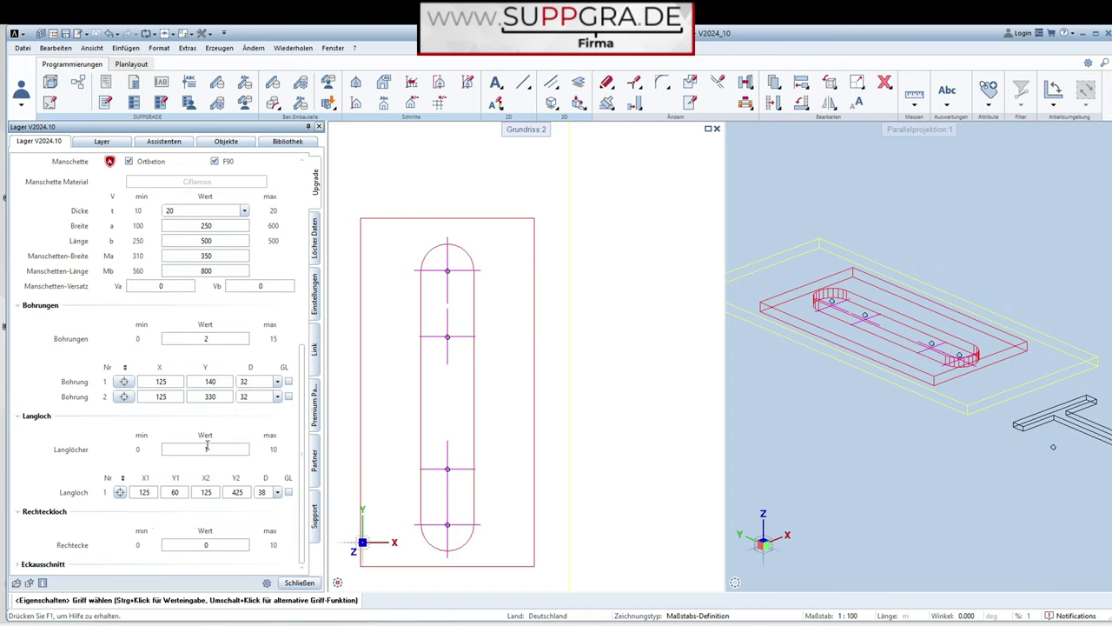
{"action": "type", "text": "0"}
{"action": "key", "text": "Return"}
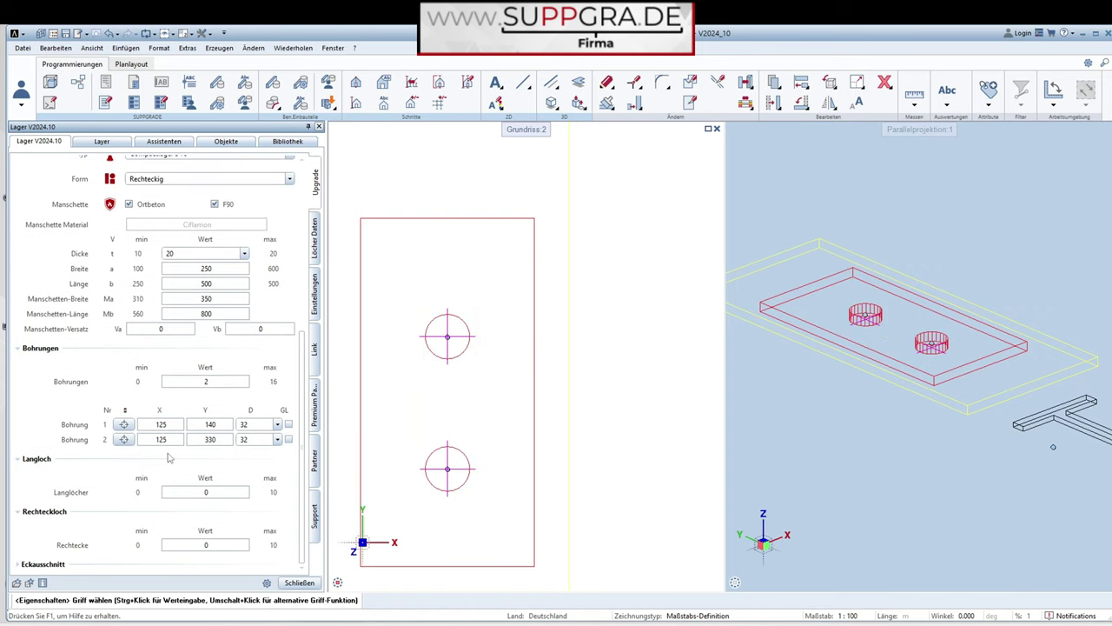
{"action": "type", "text": "0"}
{"action": "key", "text": "Return"}
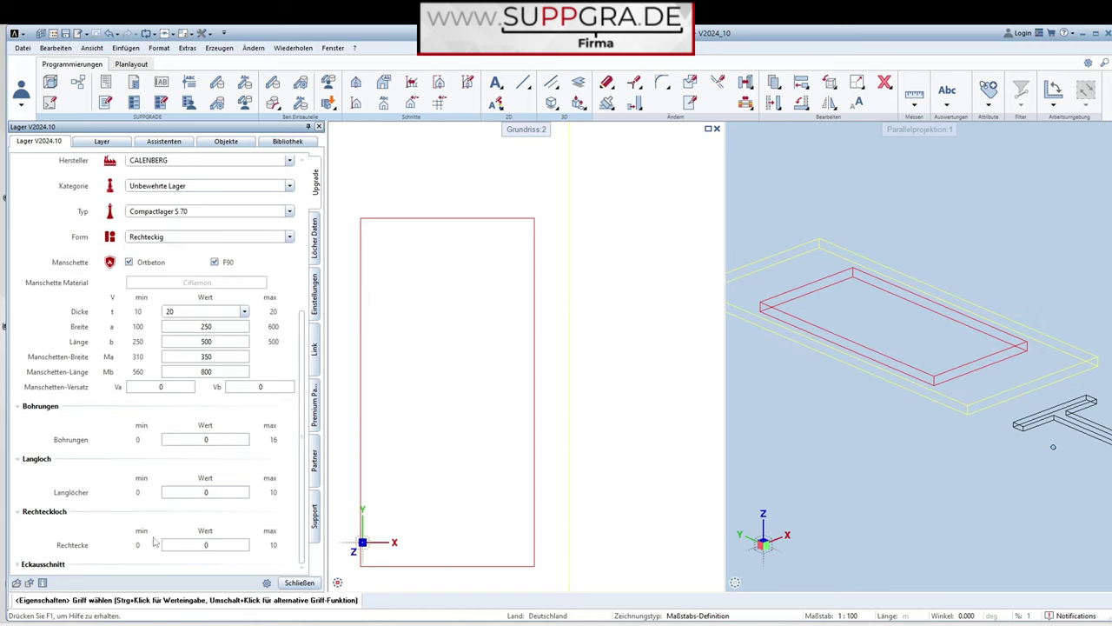
Add one rectangular hole to the bearing and stretch both its sides by its corner points, making B about 224.
{"action": "key", "text": "Return"}
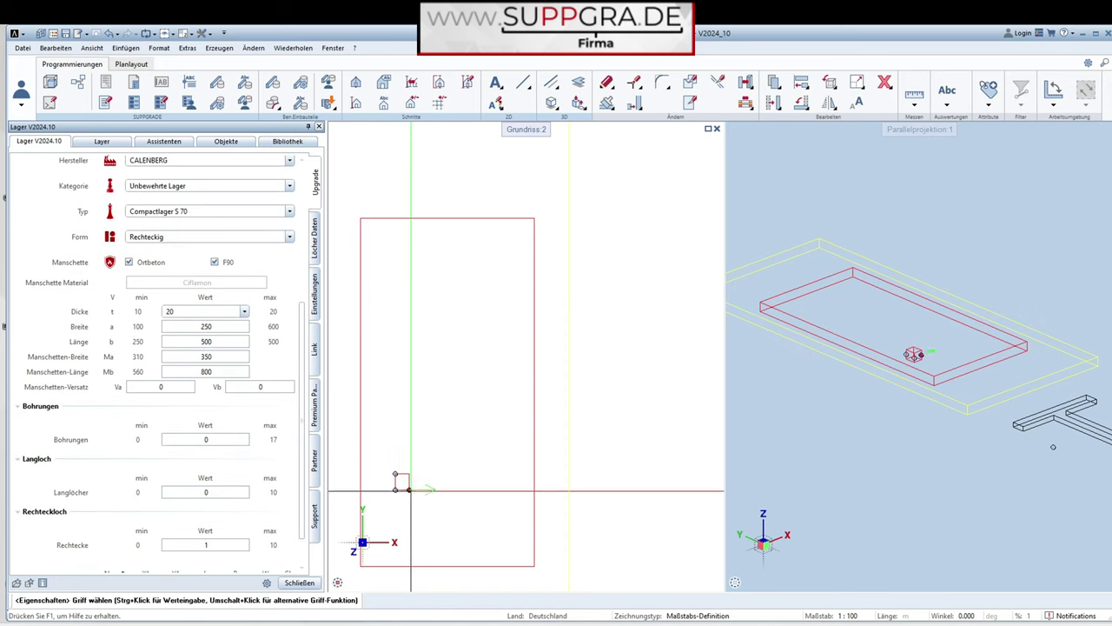
{"action": "left_click", "coordinate": [415, 490]}
{"action": "left_click", "coordinate": [496, 491]}
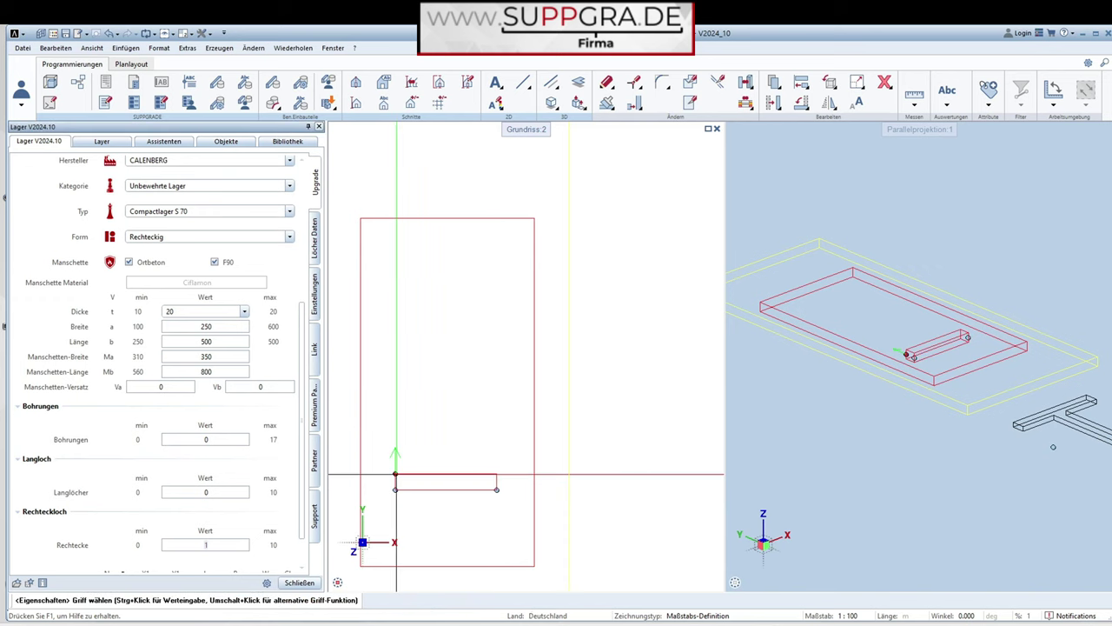
{"action": "left_click", "coordinate": [394, 473]}
{"action": "left_click", "coordinate": [403, 334]}
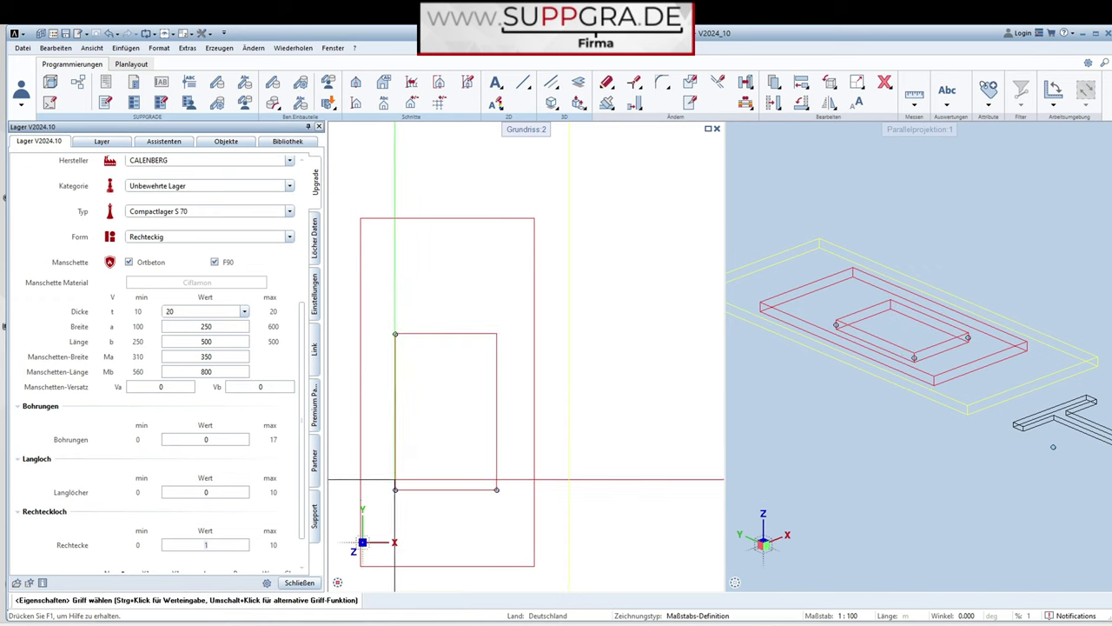
Move the rectangular hole to about X1 110, Y1 110 and narrow its L to about 60.
{"action": "left_click", "coordinate": [396, 489]}
{"action": "left_click", "coordinate": [439, 489]}
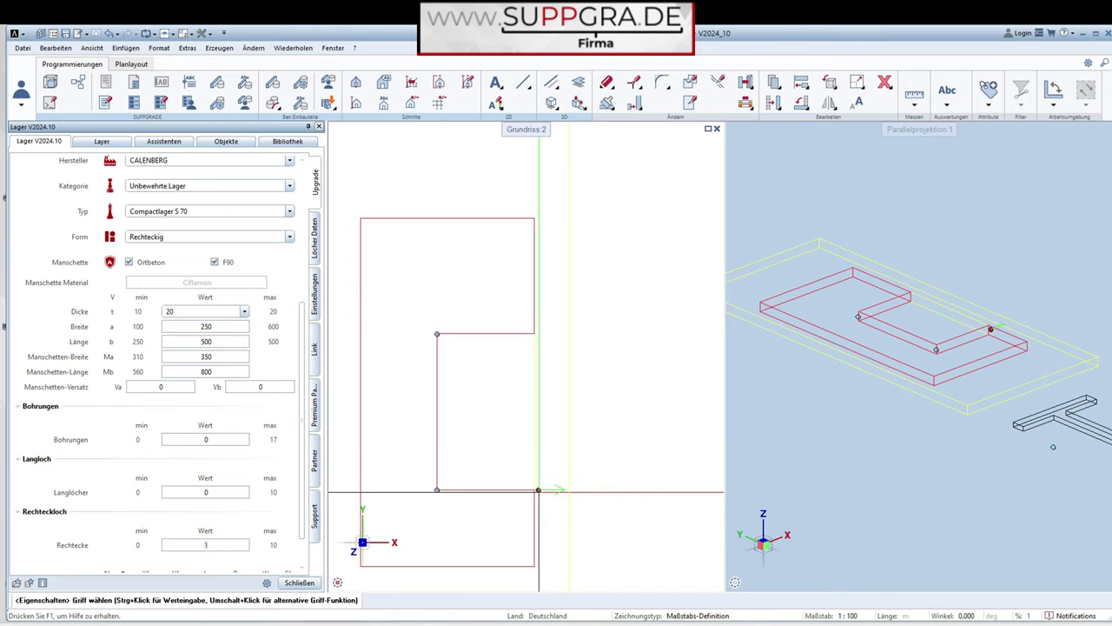
{"action": "left_click", "coordinate": [535, 489]}
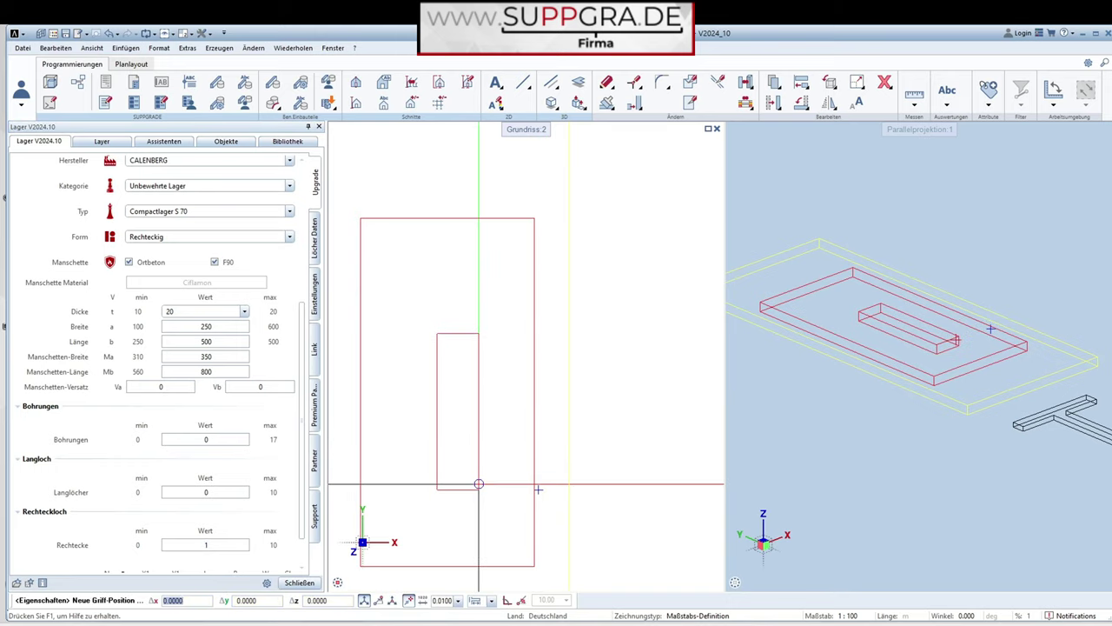
{"action": "left_click", "coordinate": [479, 489]}
{"action": "scroll", "coordinate": [180, 498], "scroll_direction": "down", "scroll_amount": 1}
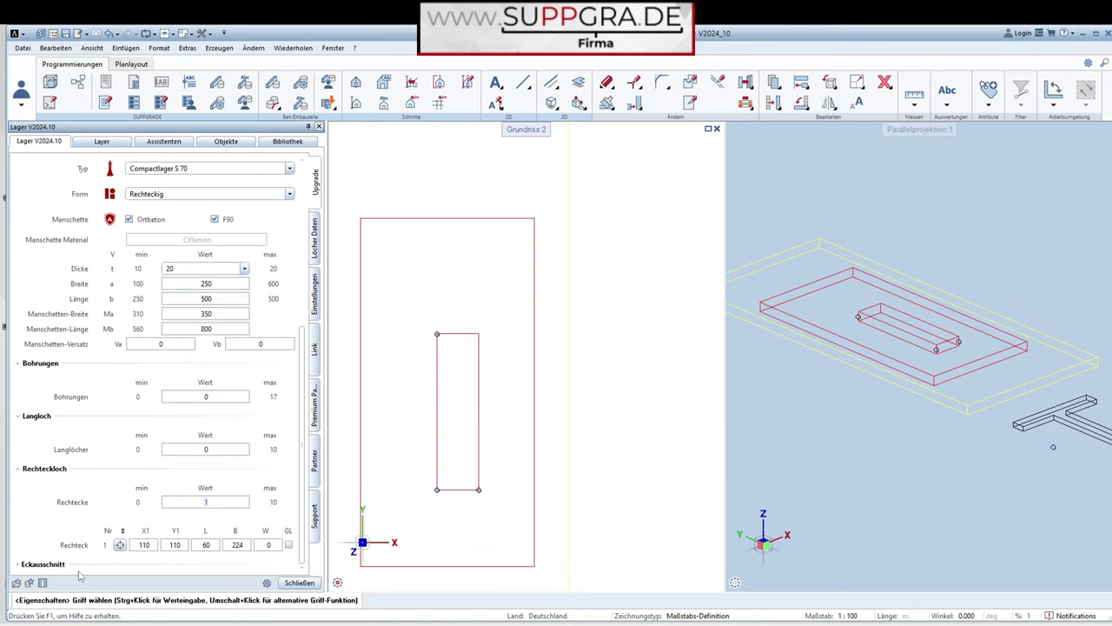
Reset the rectangular hole's position and size, and remove it by setting Rechtecke to 0.
{"action": "left_click", "coordinate": [120, 545]}
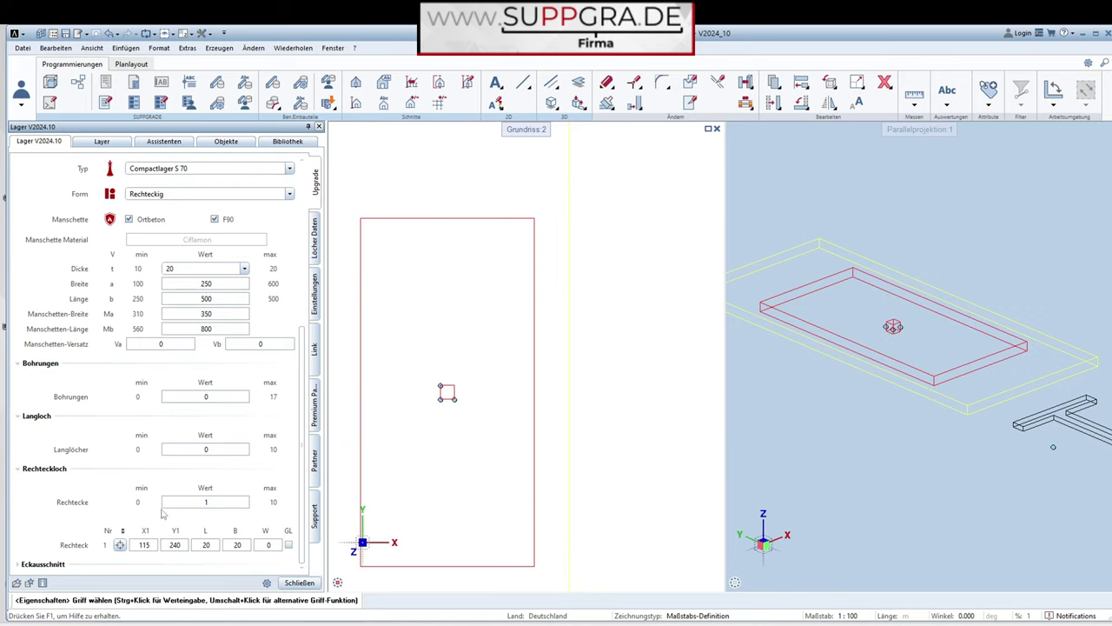
{"action": "type", "text": "0"}
{"action": "key", "text": "Return"}
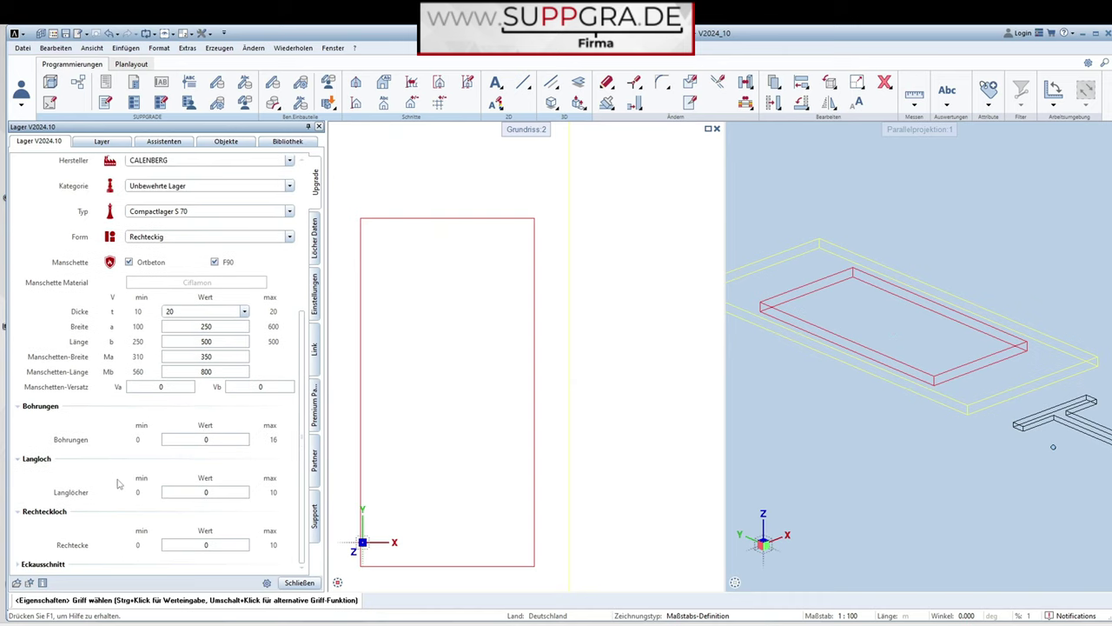
Show the Eckausschnitt parameters and add four corner cuts to the rectangular bearing.
{"action": "scroll", "coordinate": [134, 508], "scroll_direction": "down", "scroll_amount": 1}
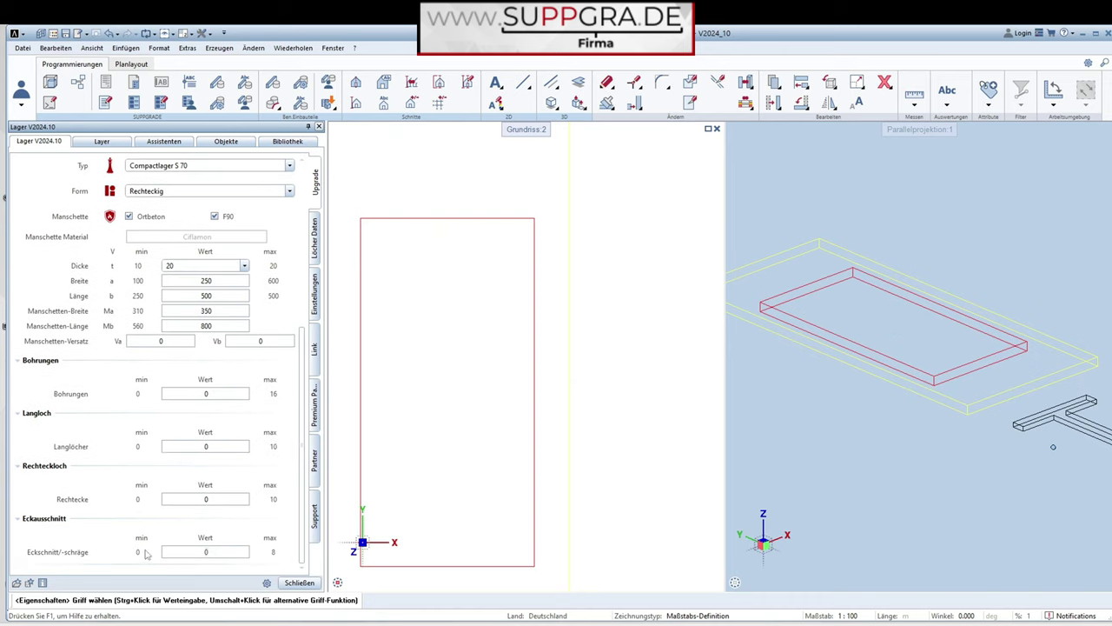
{"action": "type", "text": "4"}
{"action": "key", "text": "Return"}
{"action": "scroll", "coordinate": [147, 547], "scroll_direction": "down", "scroll_amount": 2}
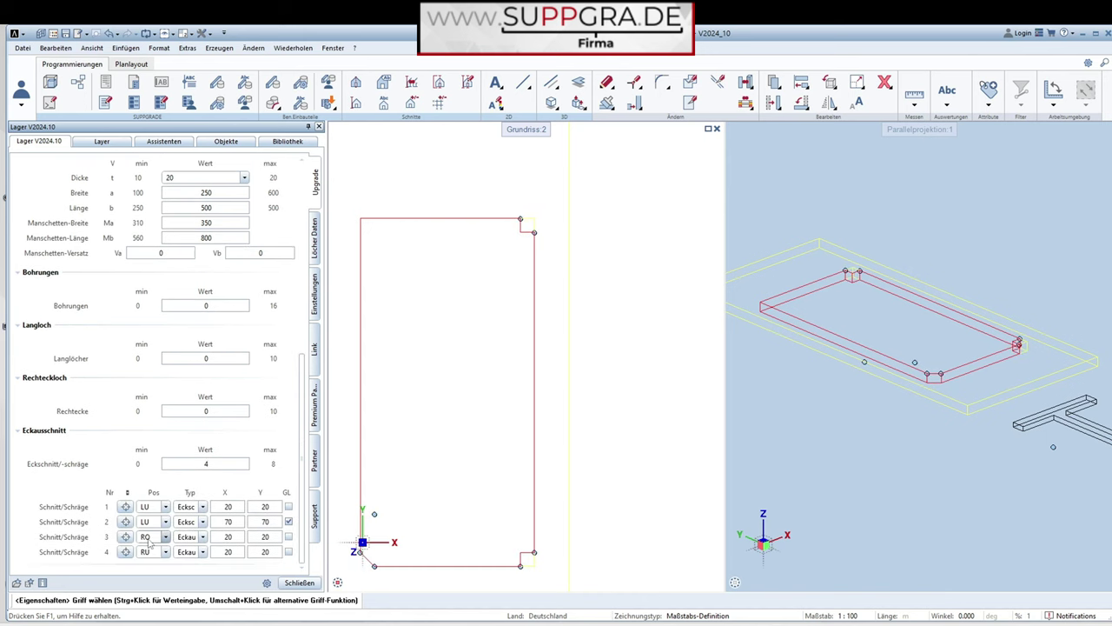
Set corner cut 2 to position LO with X 20 and Y 20, and switch off its GL option.
{"action": "left_click", "coordinate": [290, 522]}
{"action": "left_click", "coordinate": [164, 521]}
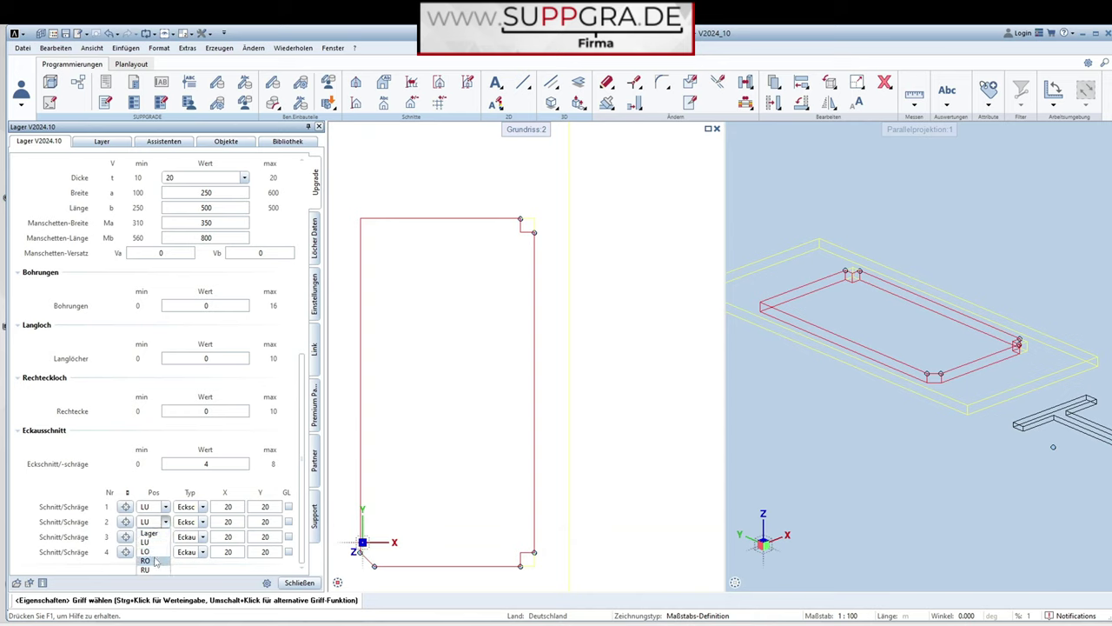
{"action": "left_click", "coordinate": [147, 551]}
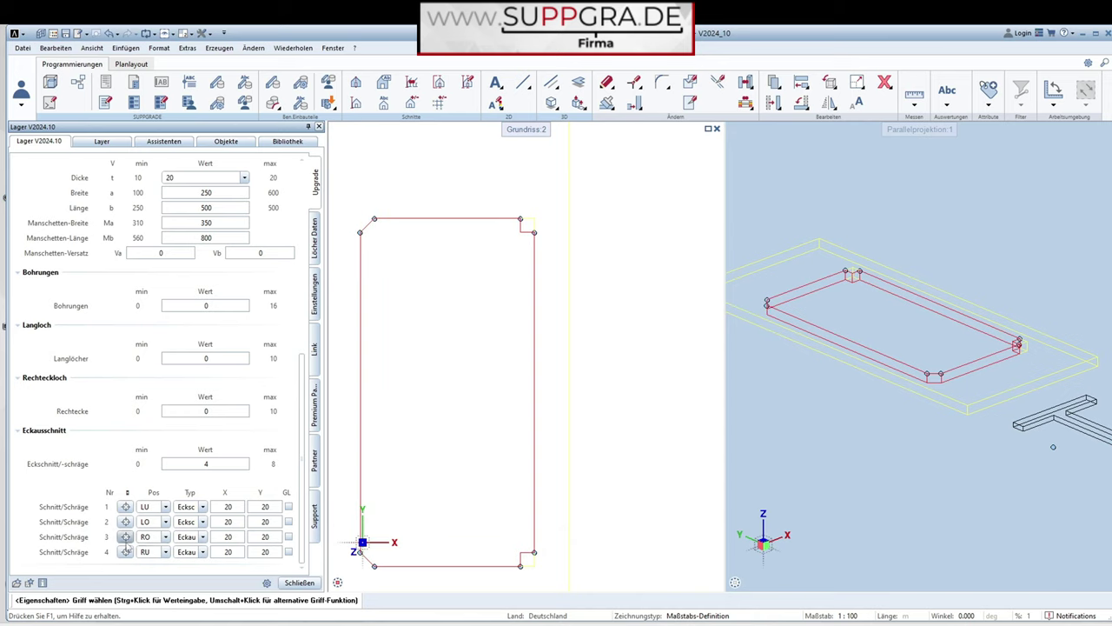
Switch corner cut 1 at LU to the Eckausschnitt type and back to Eckschräge.
{"action": "left_click", "coordinate": [191, 506]}
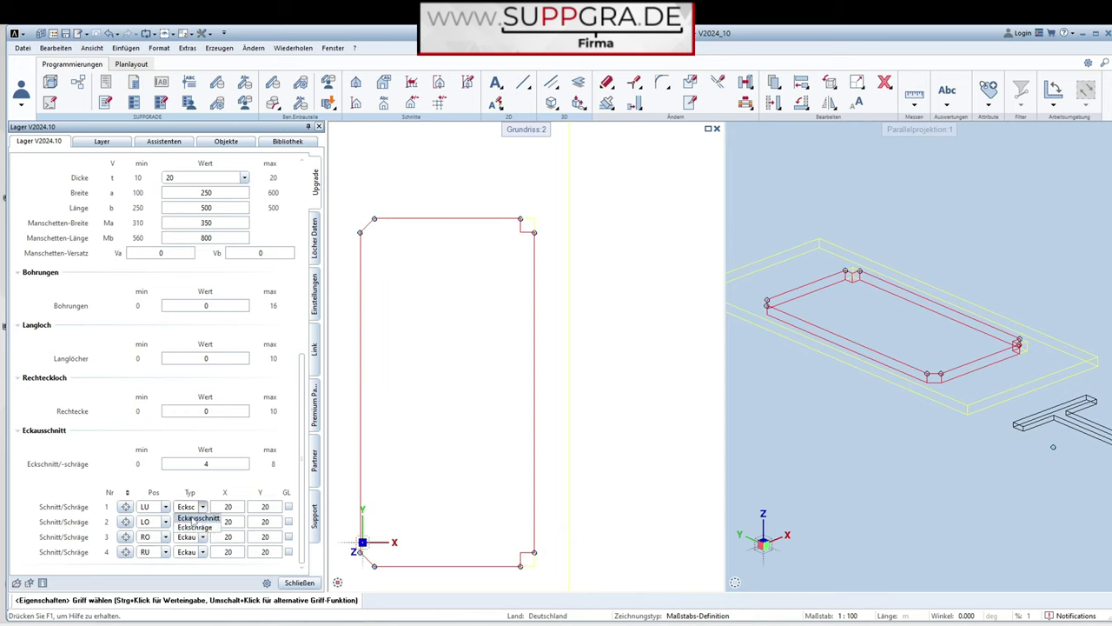
{"action": "left_click", "coordinate": [194, 517]}
{"action": "left_click", "coordinate": [190, 506]}
{"action": "left_click", "coordinate": [195, 527]}
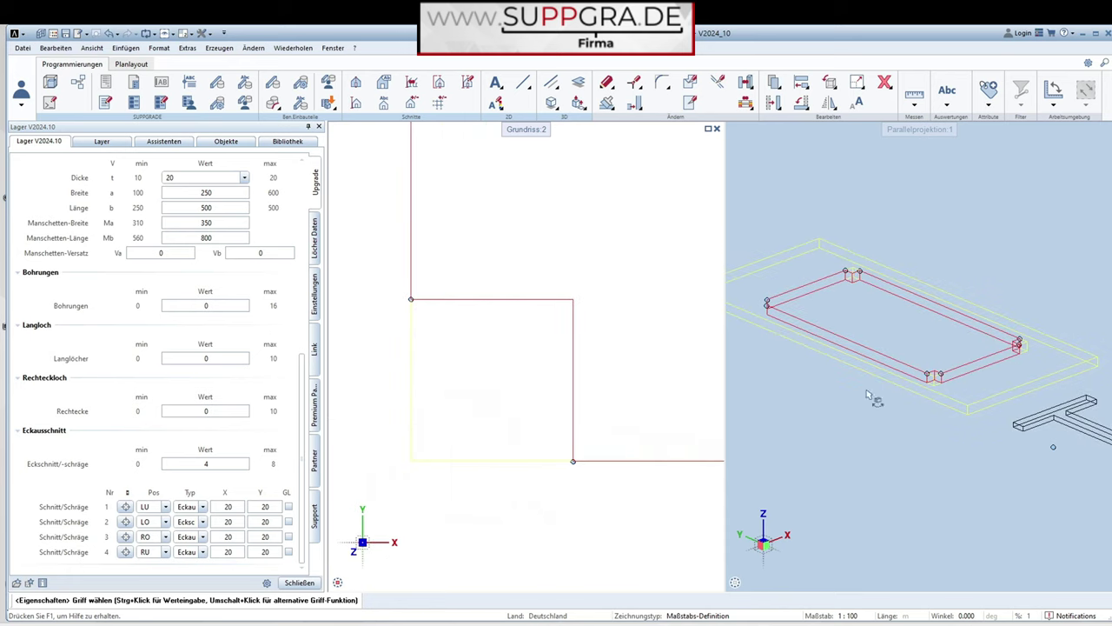
{"action": "left_click", "coordinate": [202, 507]}
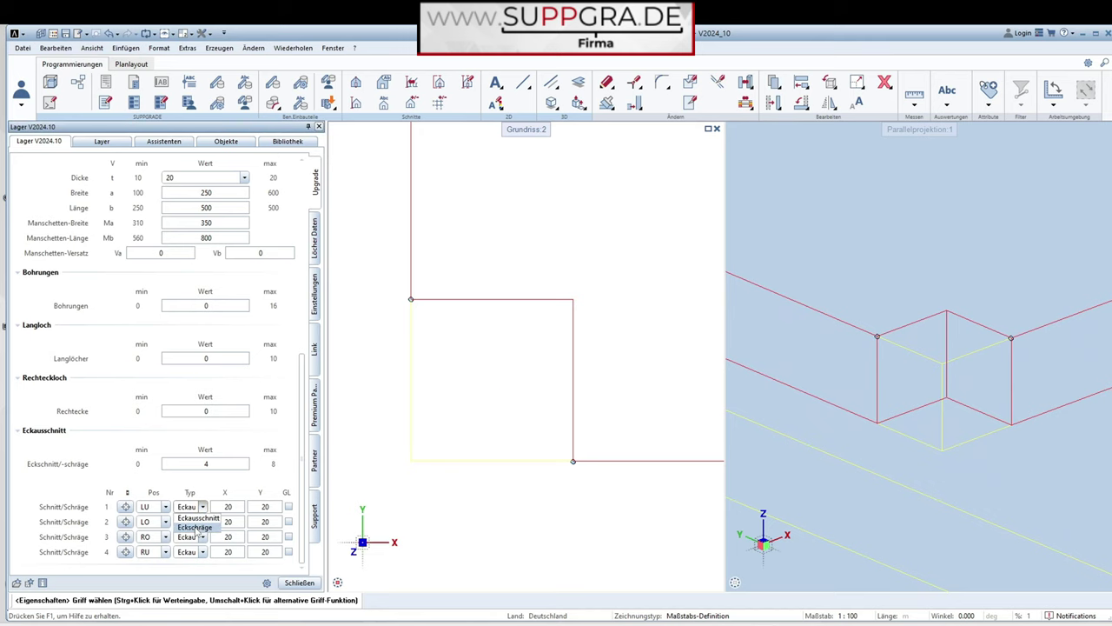
{"action": "left_click", "coordinate": [193, 527]}
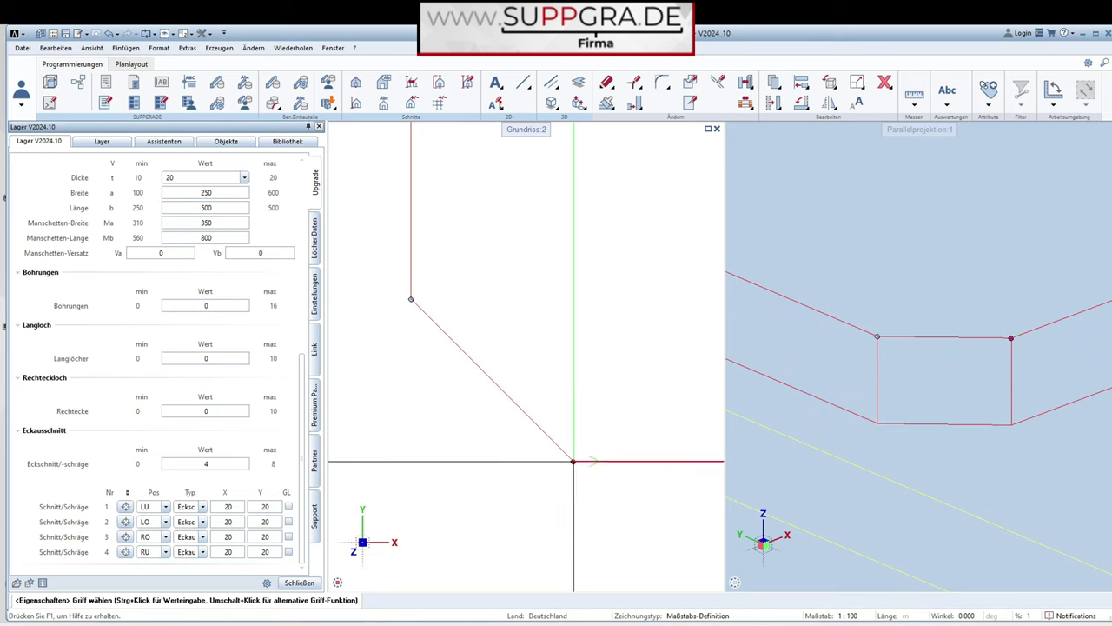
Enlarge the bevel of corner cut 1 in the plan view to X 30 and Y 30 using its handles.
{"action": "left_click", "coordinate": [572, 461]}
{"action": "left_click", "coordinate": [650, 461]}
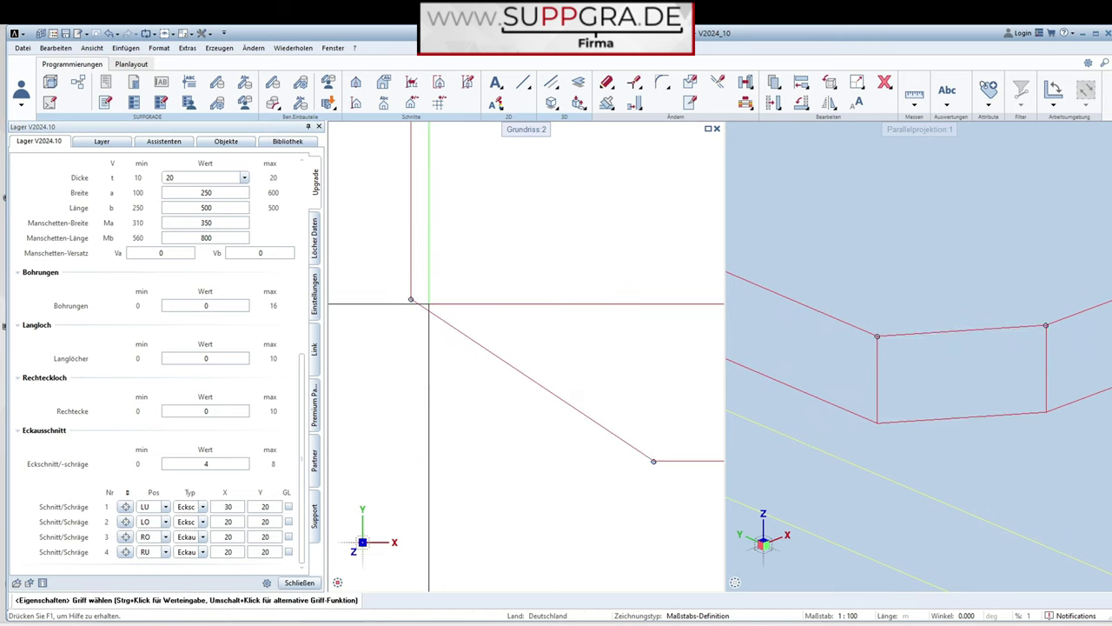
{"action": "left_click", "coordinate": [411, 298]}
{"action": "left_click", "coordinate": [411, 218]}
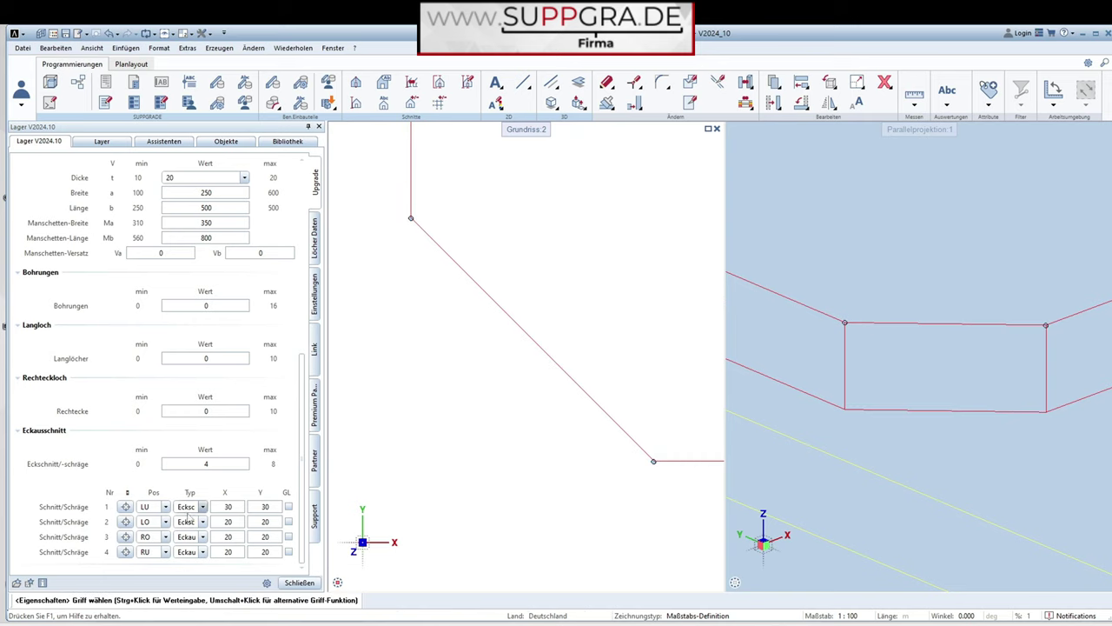
Change the bearing's Kategorie to Gleitlager and update the parameters.
{"action": "scroll", "coordinate": [109, 376], "scroll_direction": "up", "scroll_amount": 9}
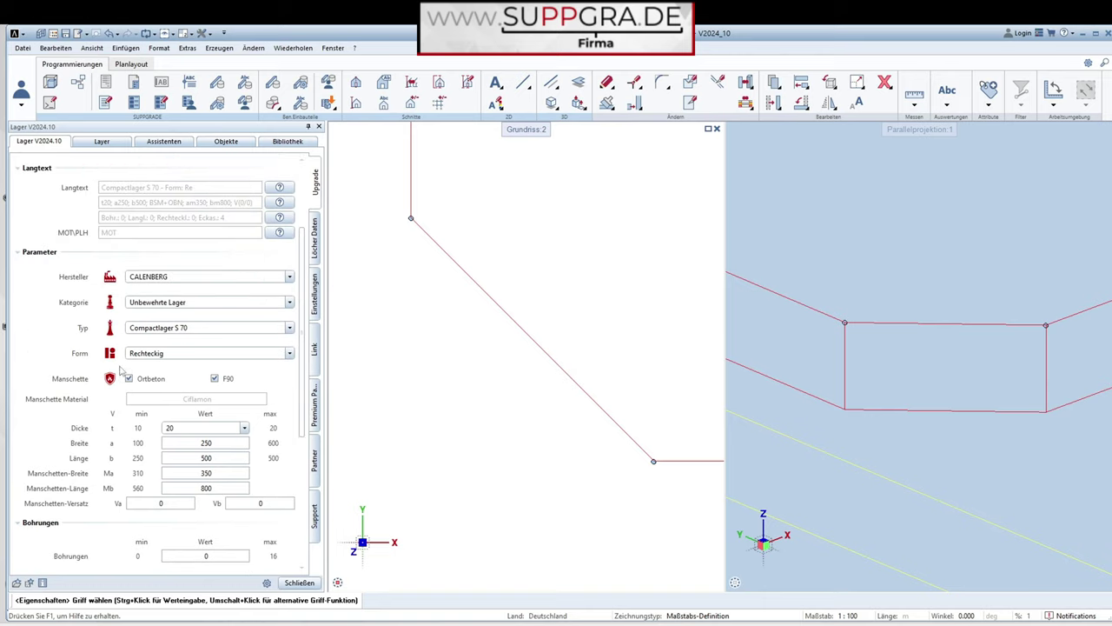
{"action": "scroll", "coordinate": [409, 407], "scroll_direction": "down", "scroll_amount": 5}
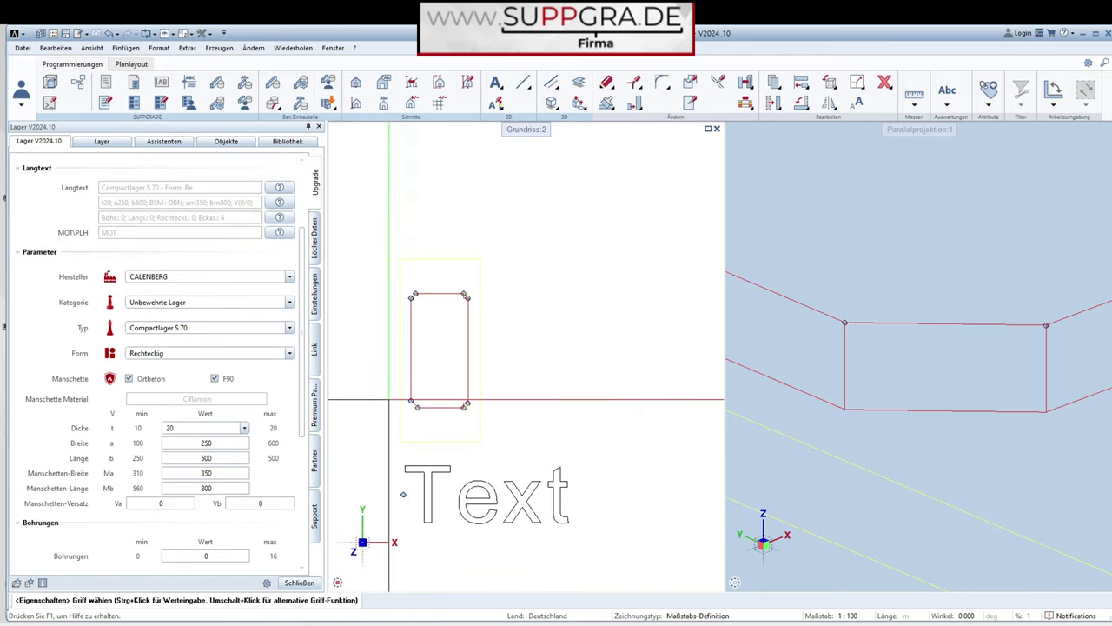
{"action": "scroll", "coordinate": [387, 401], "scroll_direction": "up", "scroll_amount": 1}
{"action": "scroll", "coordinate": [386, 401], "scroll_direction": "up", "scroll_amount": 2}
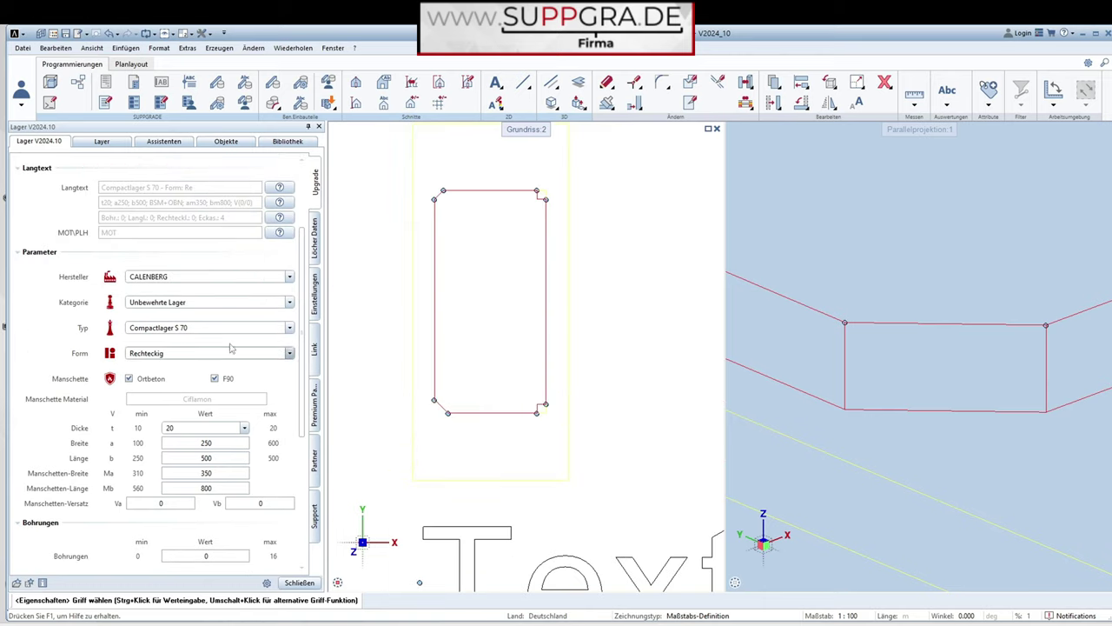
{"action": "left_click", "coordinate": [205, 302]}
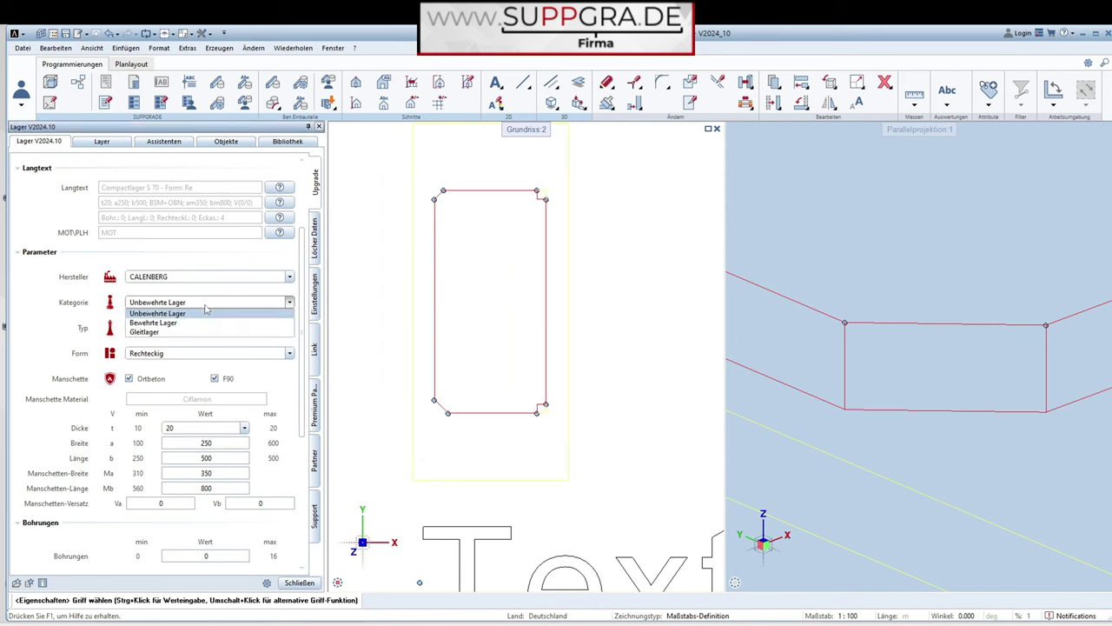
{"action": "left_click", "coordinate": [162, 333]}
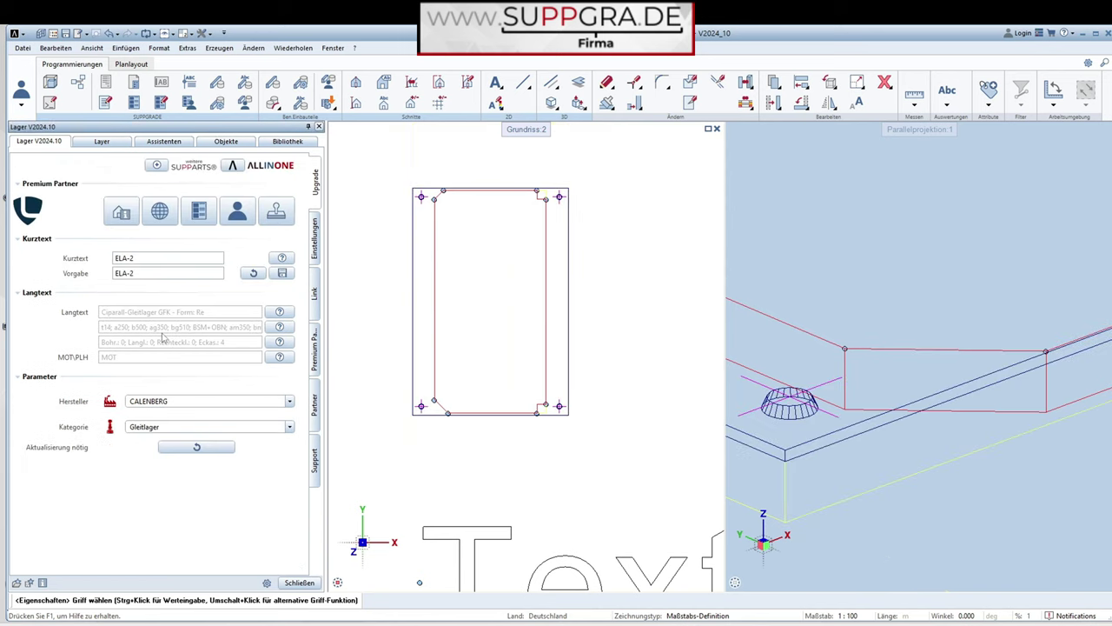
{"action": "left_click", "coordinate": [195, 448]}
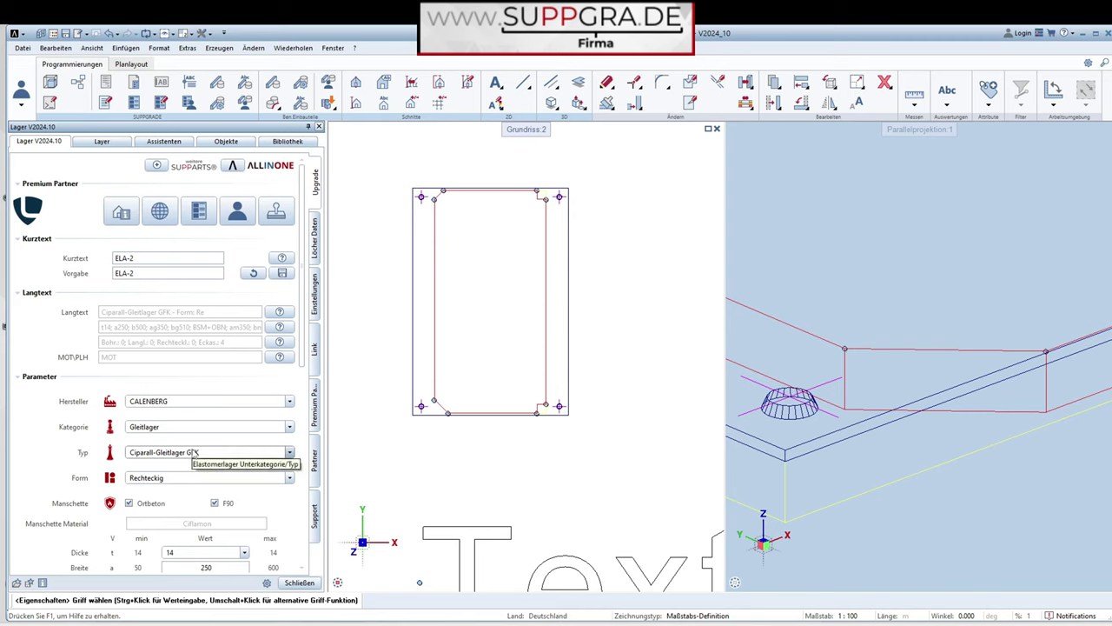
Examine the Gleitlager's sliding plate and mounting holes in the 3D view, along with its GL dimension parameters.
{"action": "scroll", "coordinate": [864, 391], "scroll_direction": "down", "scroll_amount": 3}
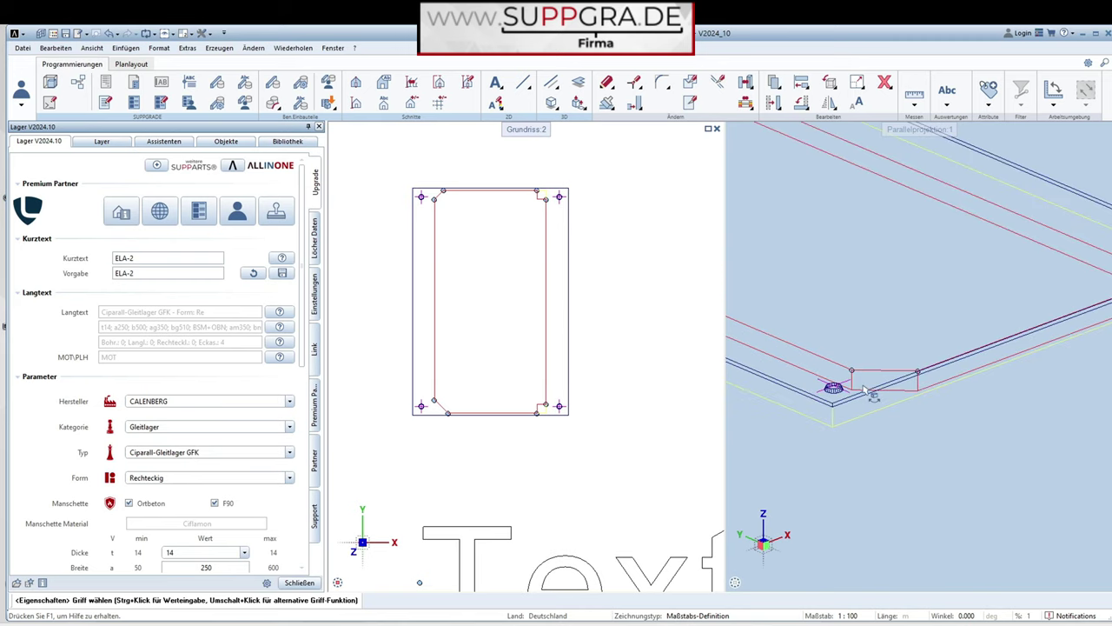
{"action": "scroll", "coordinate": [1000, 374], "scroll_direction": "down", "scroll_amount": 2}
{"action": "scroll", "coordinate": [995, 351], "scroll_direction": "up", "scroll_amount": 3}
{"action": "scroll", "coordinate": [1016, 363], "scroll_direction": "down", "scroll_amount": 5}
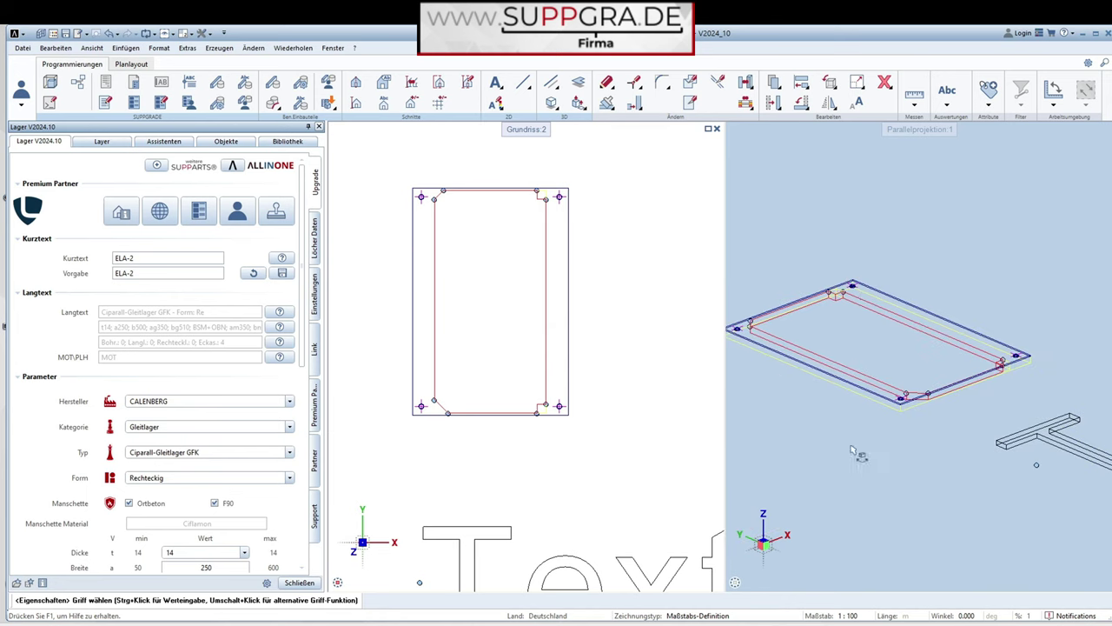
{"action": "scroll", "coordinate": [895, 413], "scroll_direction": "up", "scroll_amount": 4}
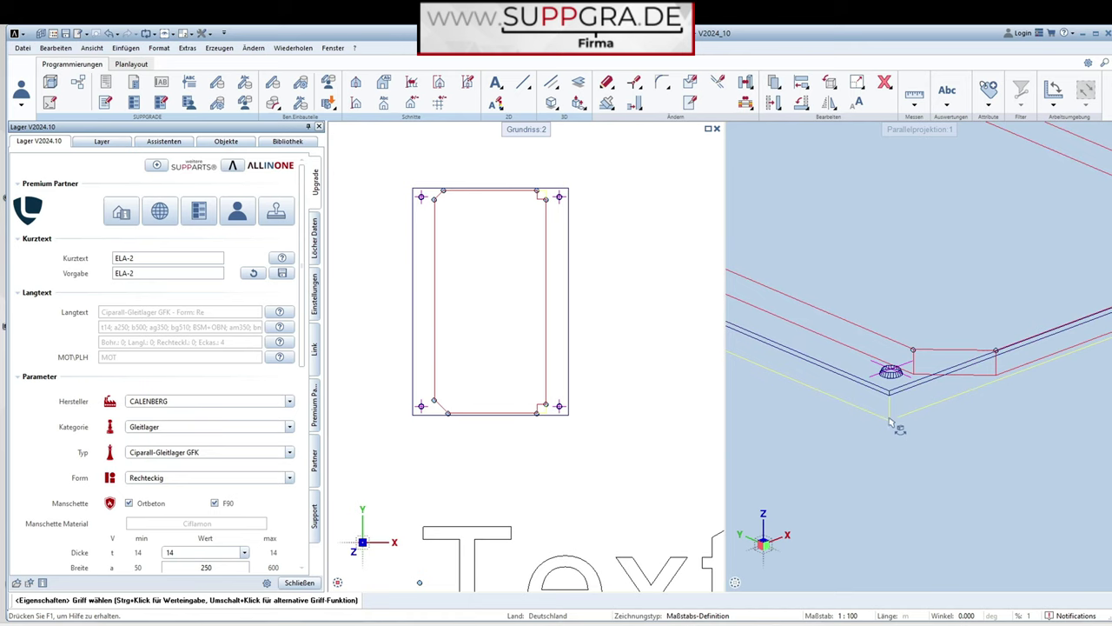
{"action": "scroll", "coordinate": [890, 423], "scroll_direction": "down", "scroll_amount": 4}
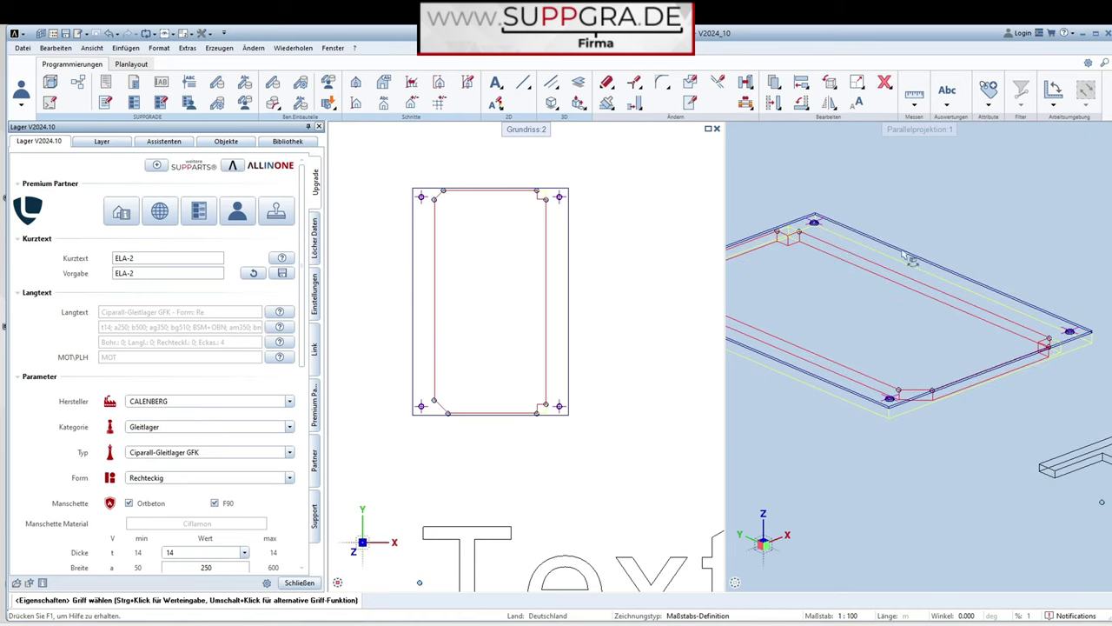
{"action": "scroll", "coordinate": [902, 252], "scroll_direction": "down", "scroll_amount": 2}
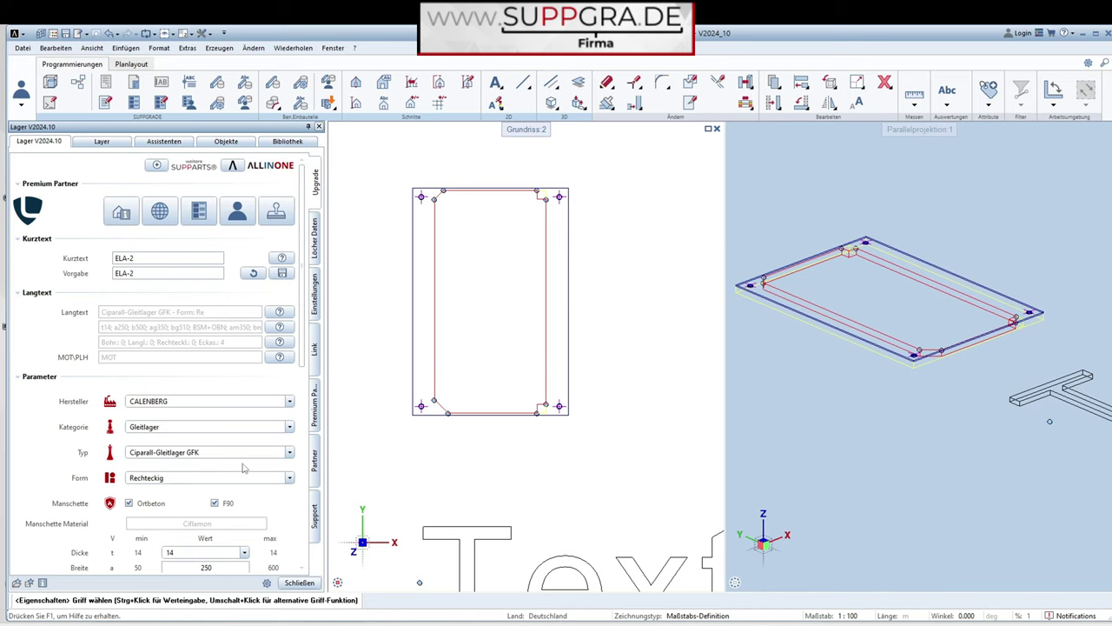
{"action": "scroll", "coordinate": [123, 463], "scroll_direction": "down", "scroll_amount": 4}
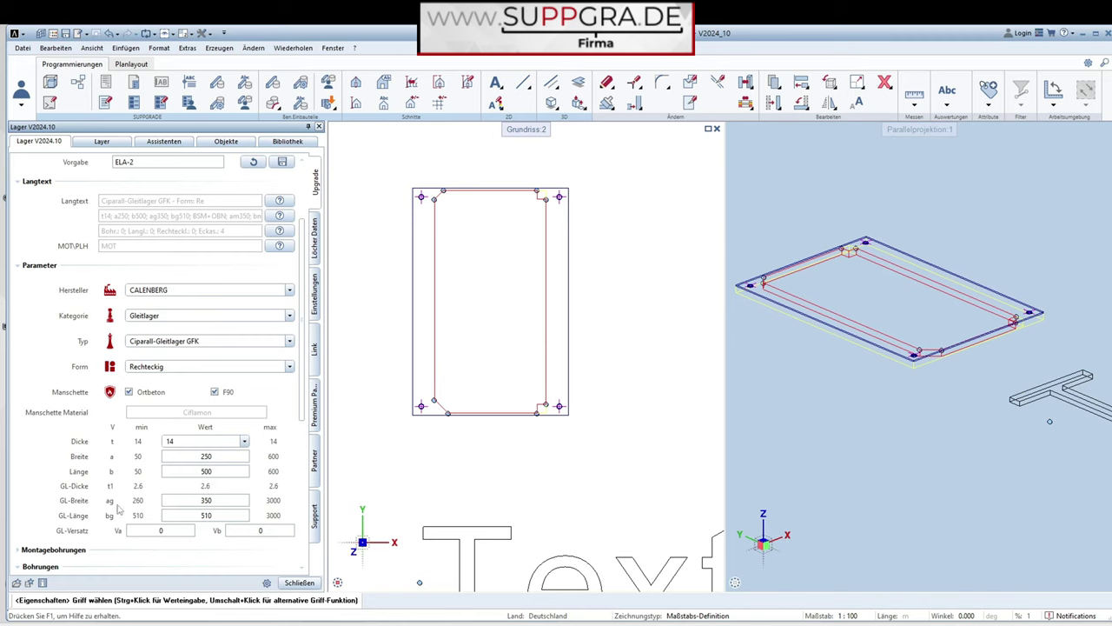
Switch the GL option on for corner cuts 1, 2 and 3, and switch it off again for all three.
{"action": "scroll", "coordinate": [119, 510], "scroll_direction": "down", "scroll_amount": 8}
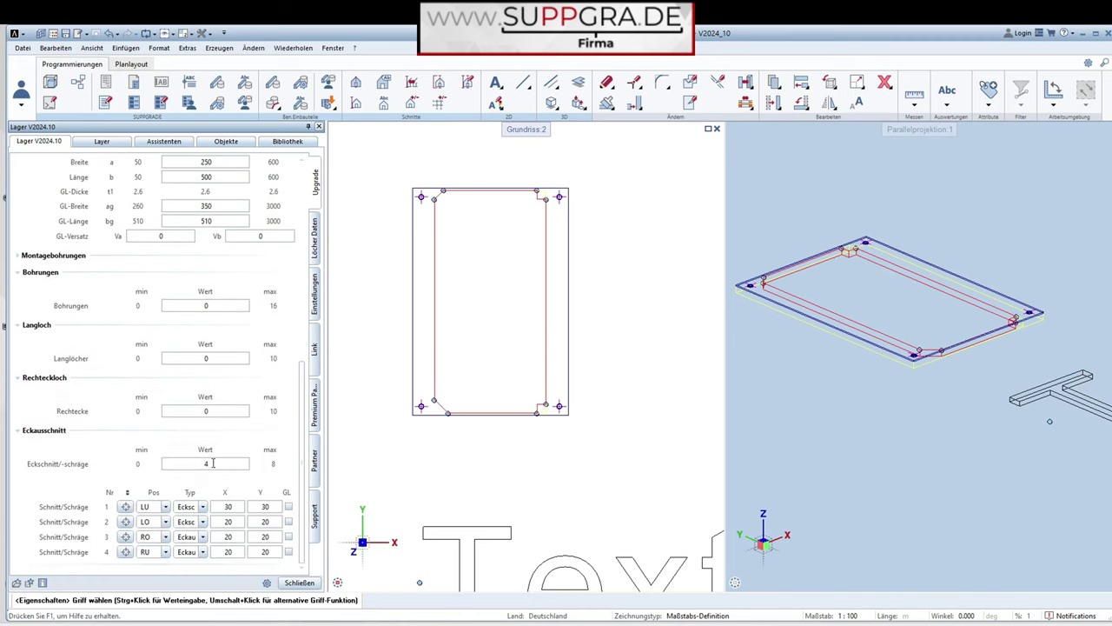
{"action": "left_click", "coordinate": [290, 507]}
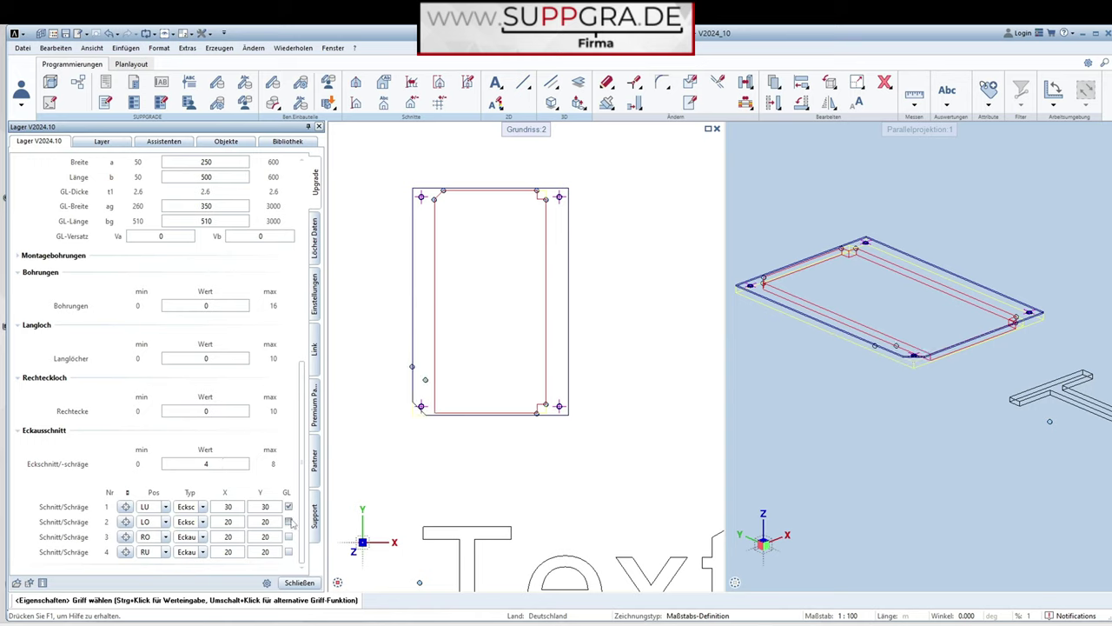
{"action": "left_click", "coordinate": [289, 521]}
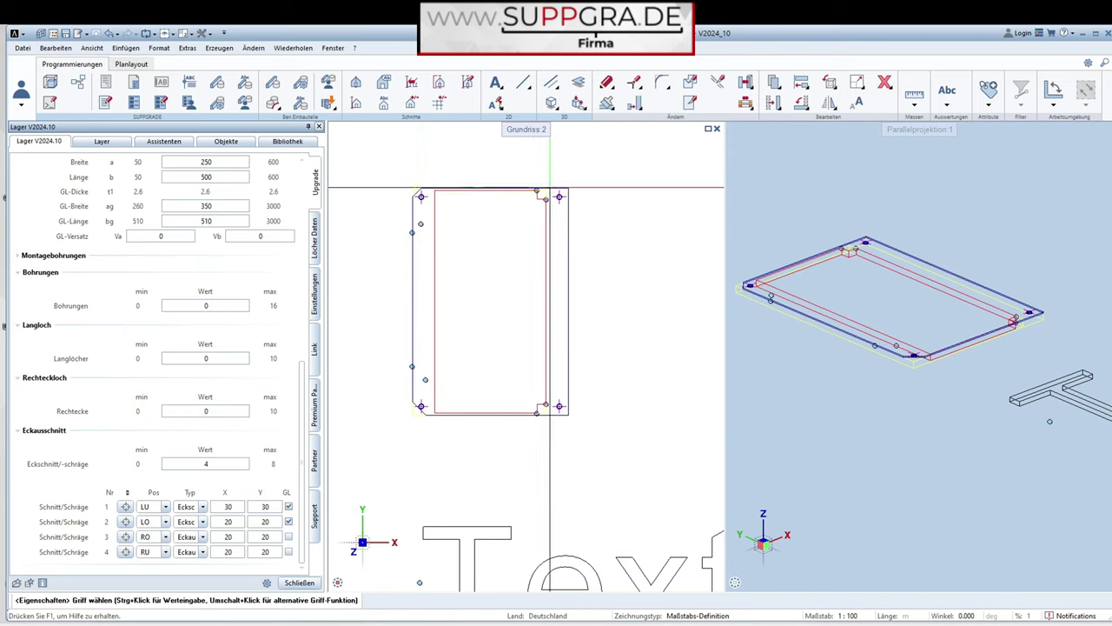
{"action": "left_click", "coordinate": [288, 537]}
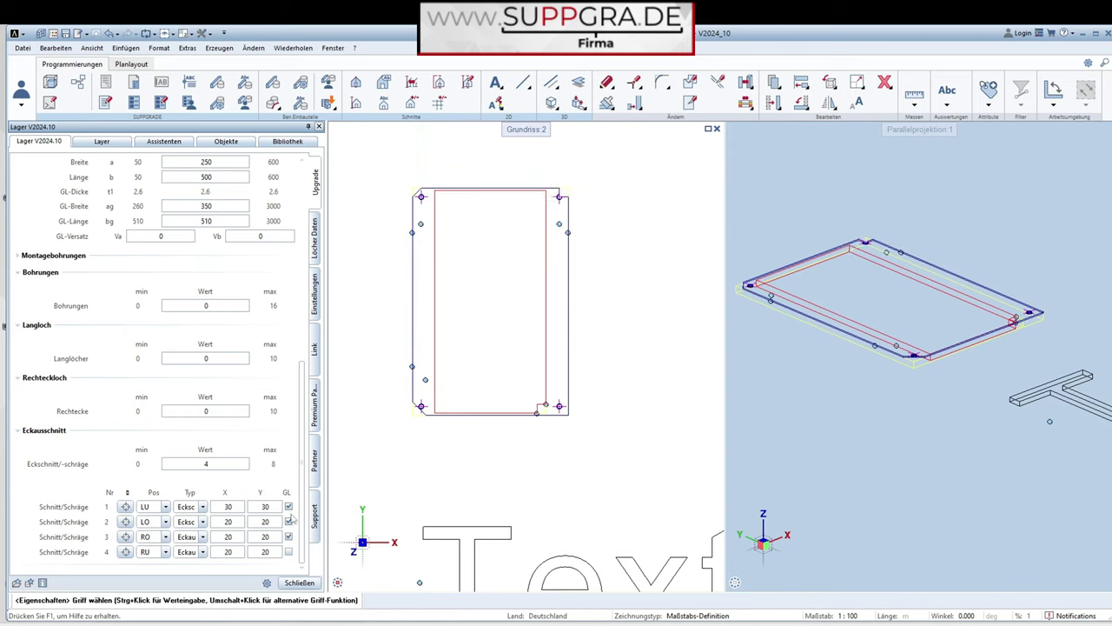
{"action": "left_click", "coordinate": [289, 507]}
{"action": "left_click", "coordinate": [288, 536]}
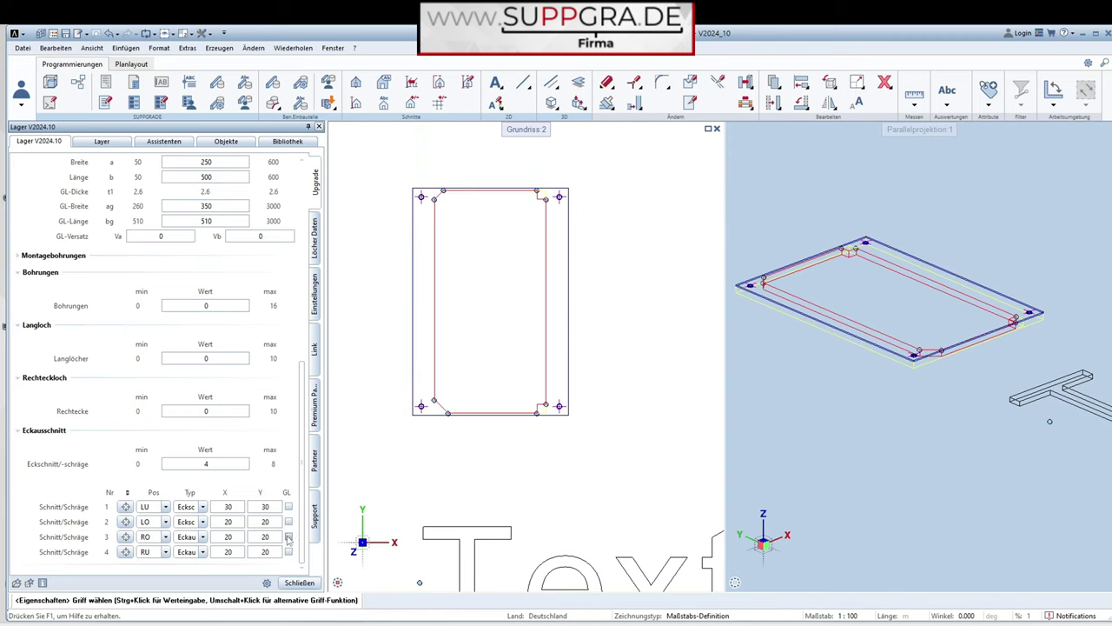
{"action": "left_click", "coordinate": [289, 522]}
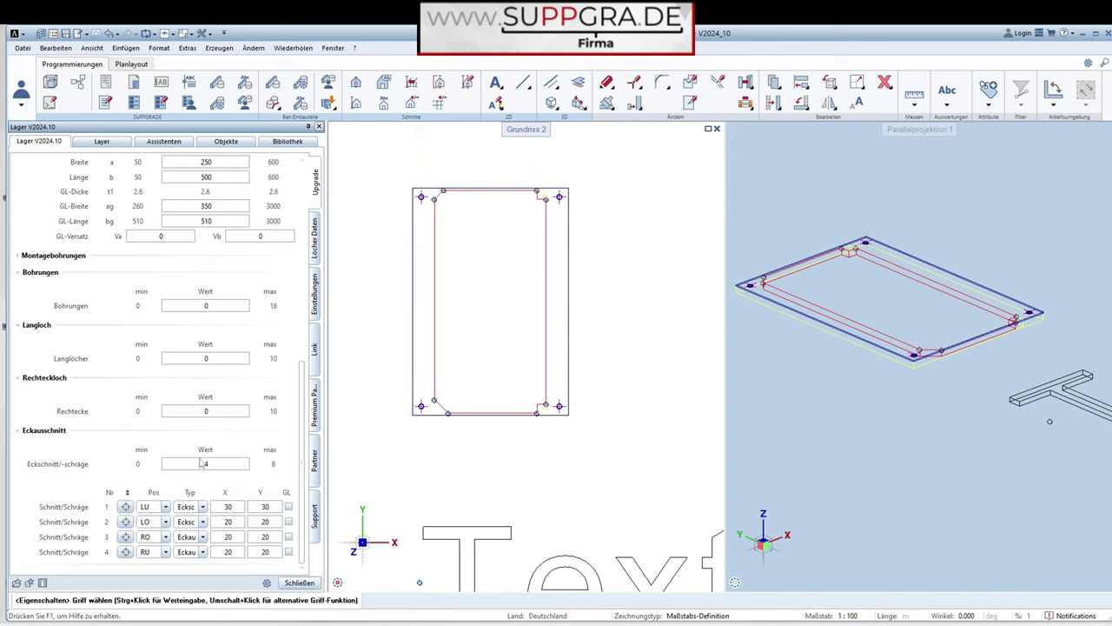
Show the code list for holes and cut-outs under Löcher Daten, update it, and return to the bearing parameters.
{"action": "left_click", "coordinate": [317, 249]}
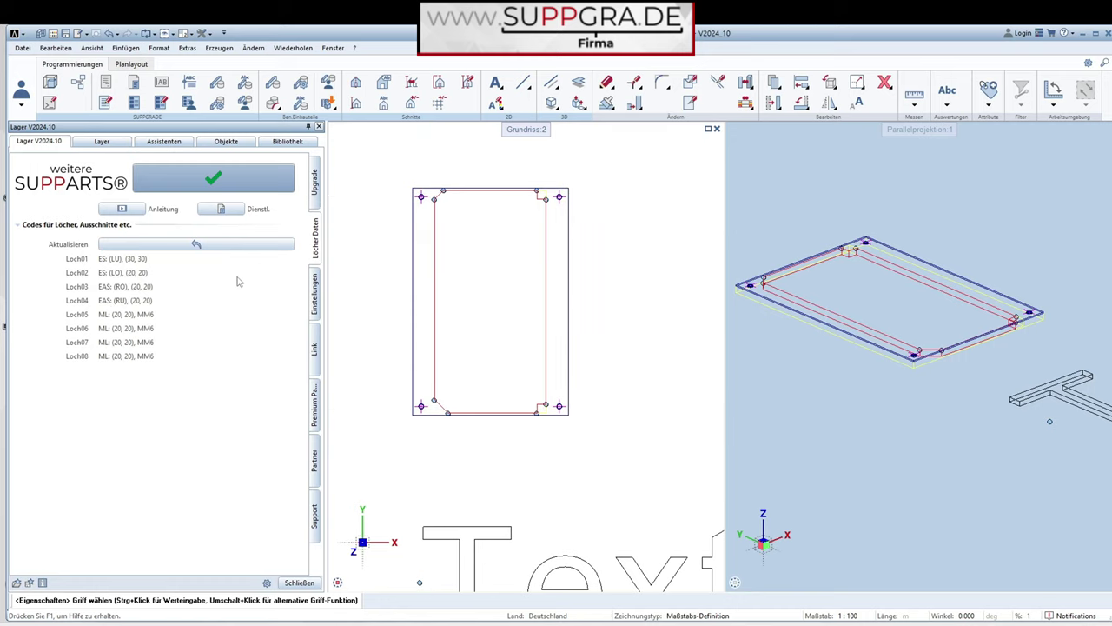
{"action": "left_click", "coordinate": [191, 246]}
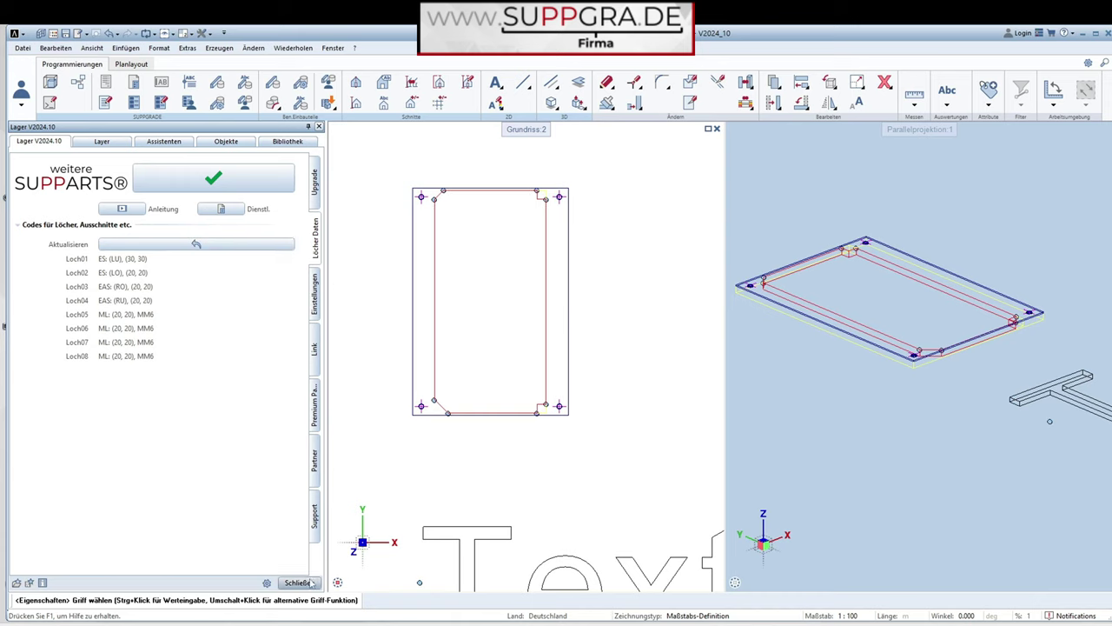
{"action": "left_click", "coordinate": [316, 188]}
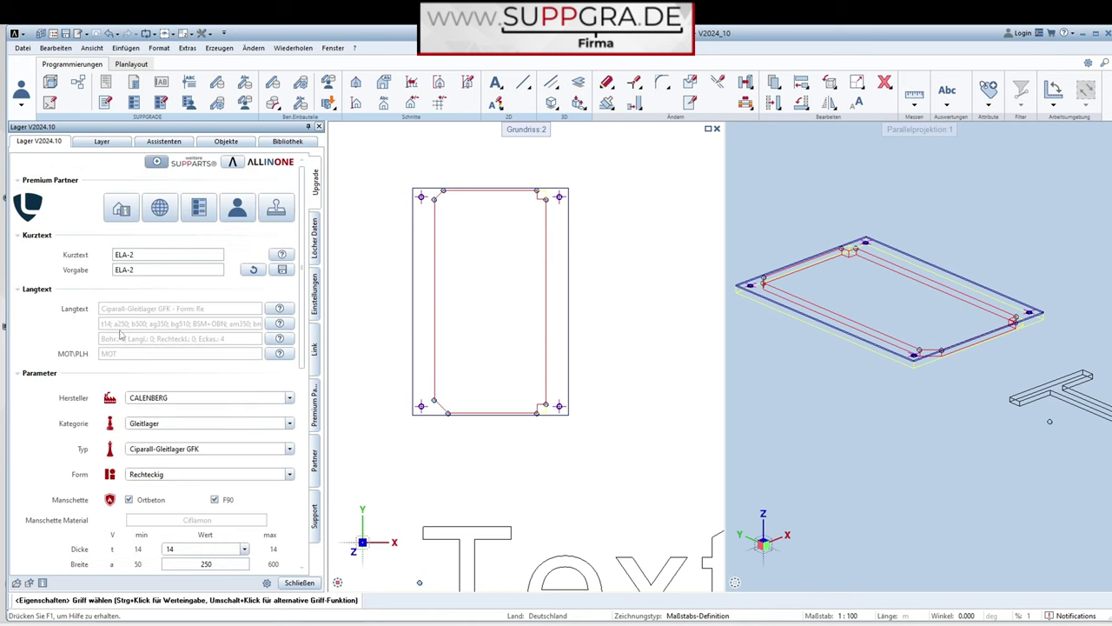
Remove the corner cuts by setting Eckschnitt/-schräge to 0, and add one Langloch with its GL option switched on.
{"action": "scroll", "coordinate": [122, 333], "scroll_direction": "down", "scroll_amount": 10}
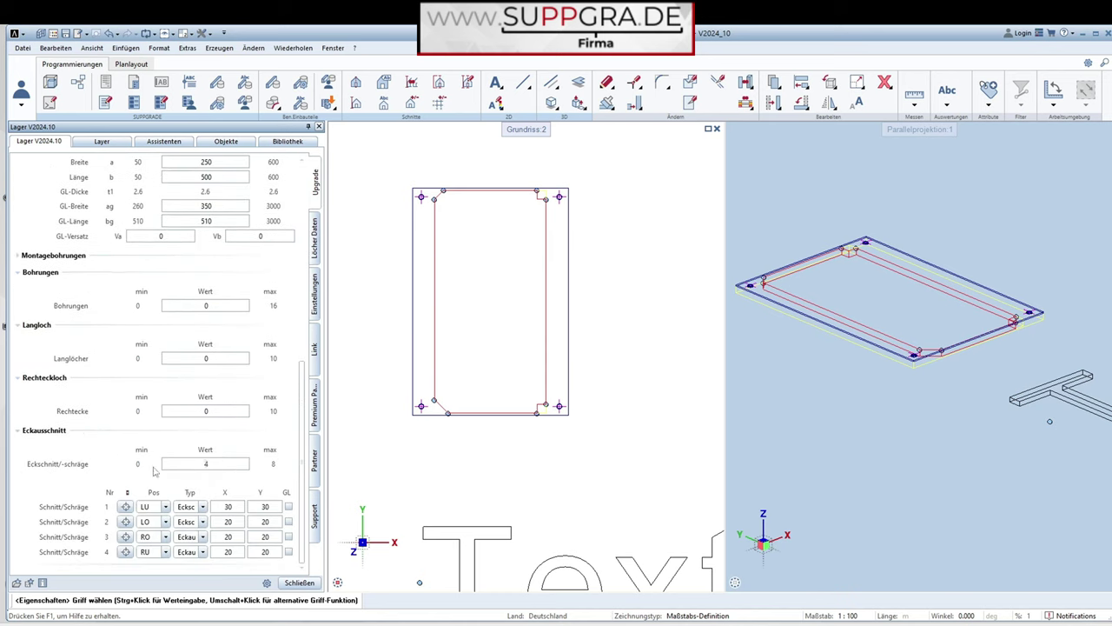
{"action": "key", "text": "Return"}
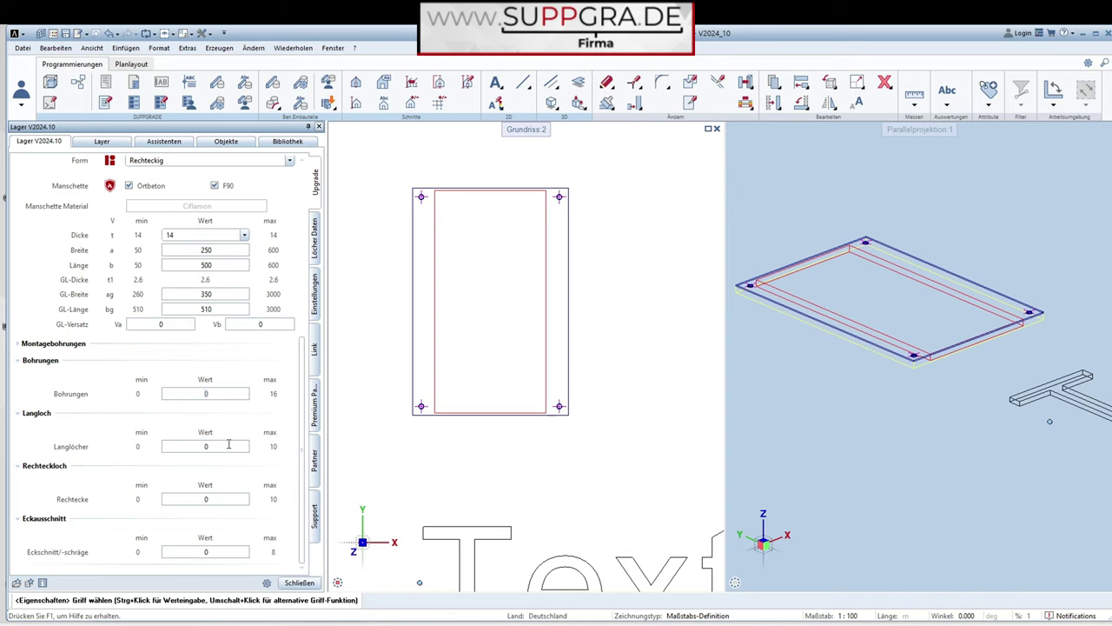
{"action": "key", "text": "Return"}
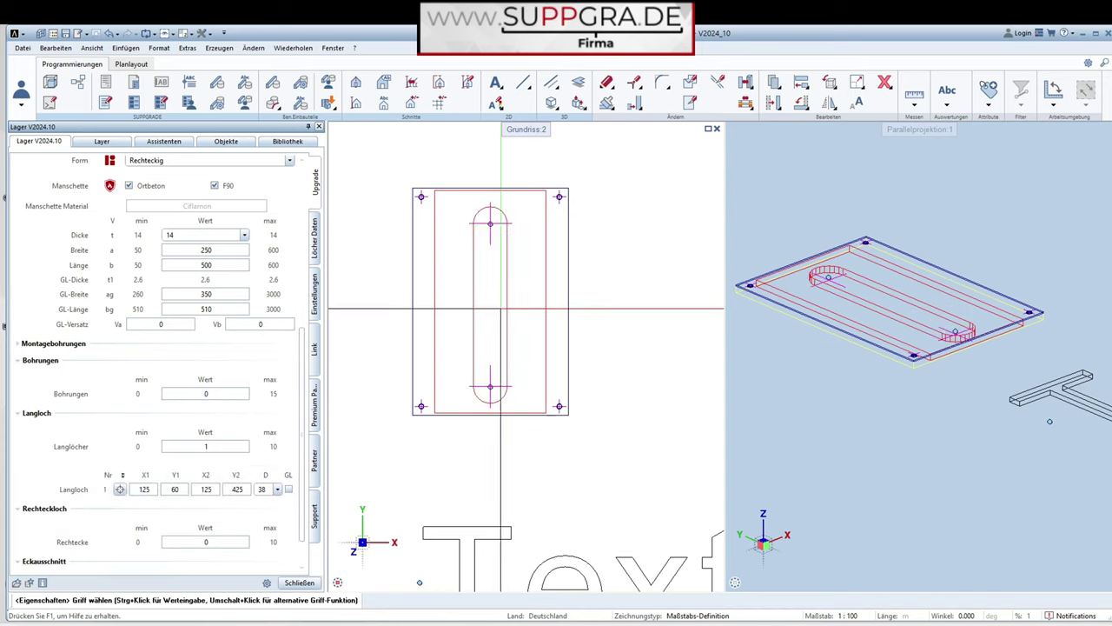
{"action": "left_click", "coordinate": [288, 489]}
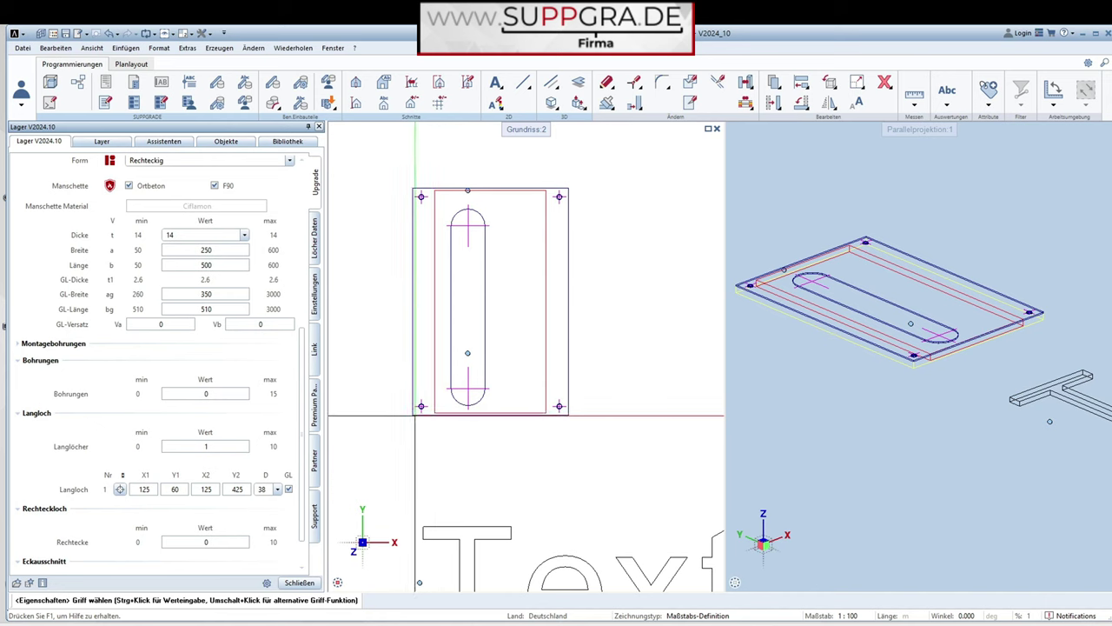
Move both end points of the slot in the plan view to X1 185 and X2 185.
{"action": "left_click", "coordinate": [467, 352]}
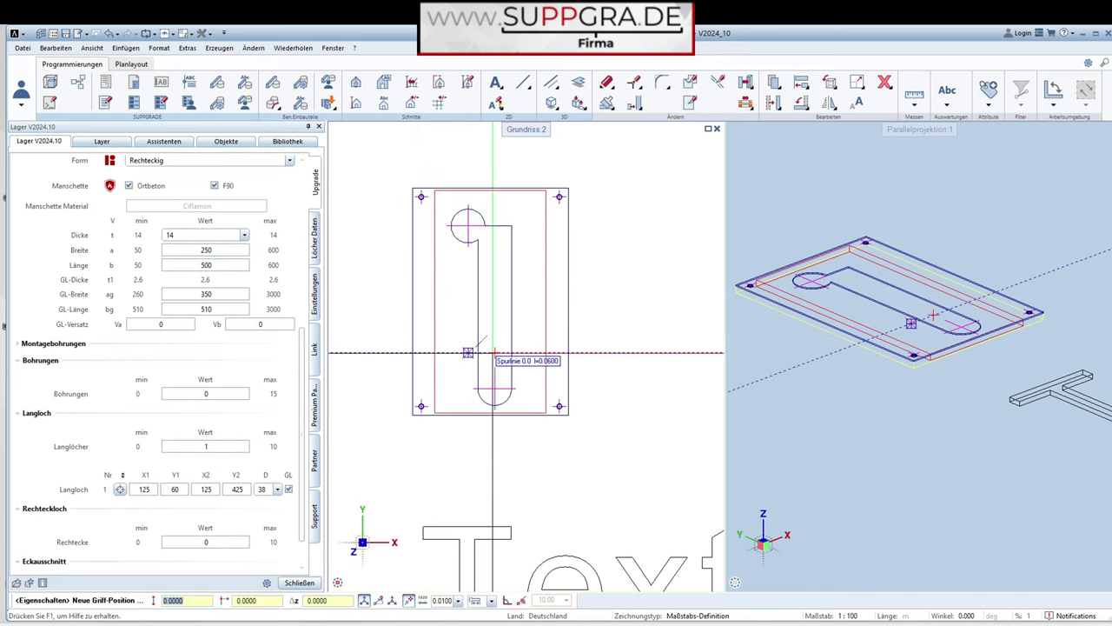
{"action": "left_click", "coordinate": [468, 226]}
{"action": "left_click", "coordinate": [467, 226]}
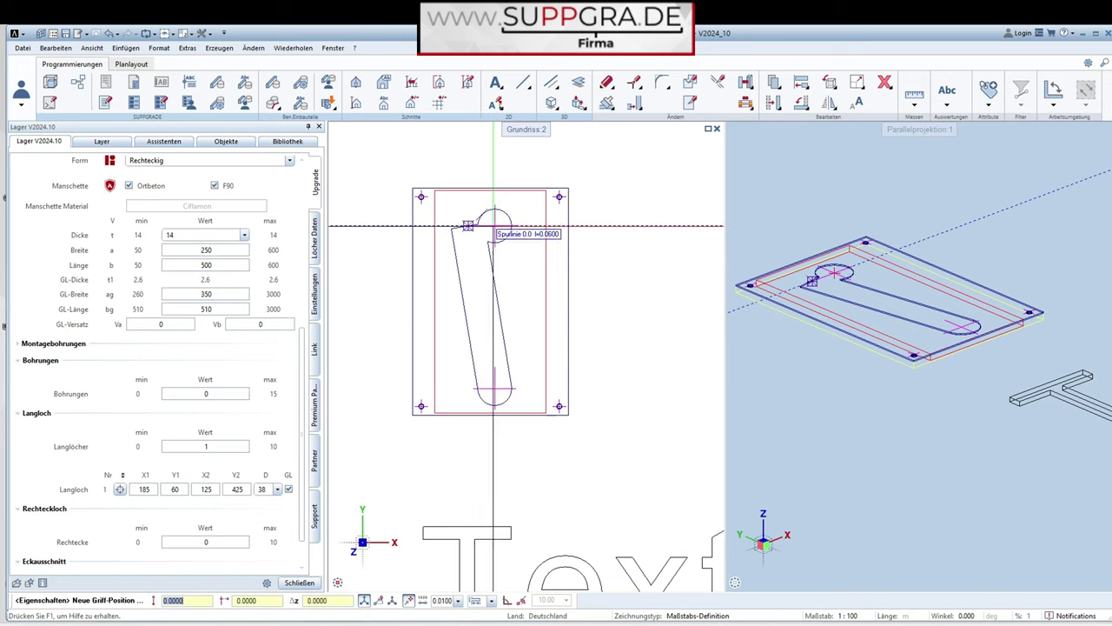
{"action": "left_click", "coordinate": [494, 226]}
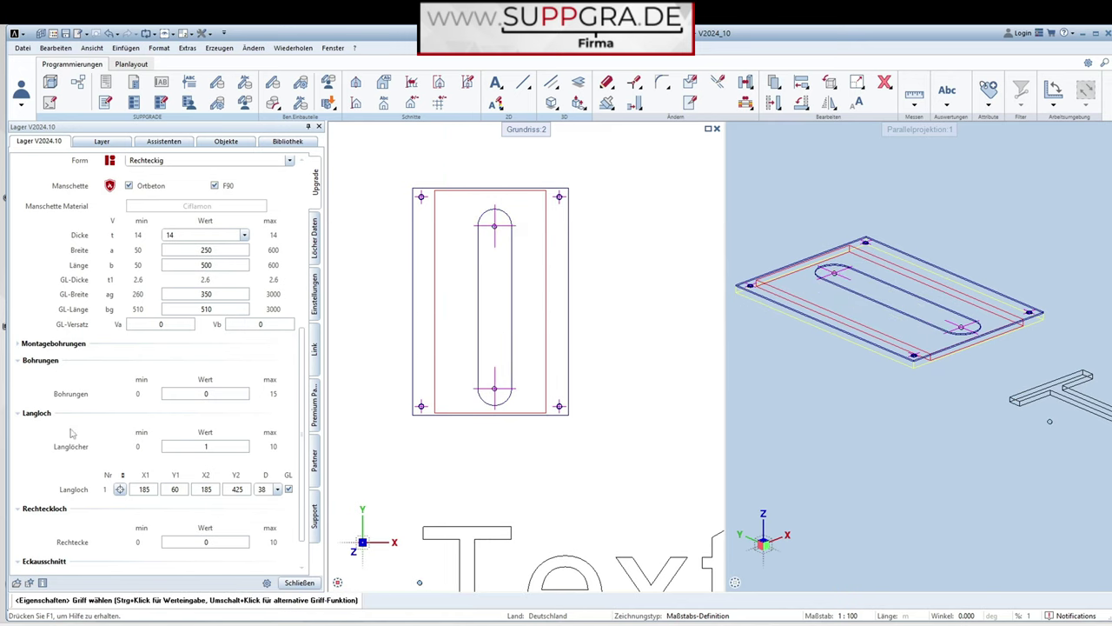
Add two bores to the bearing by setting Bohrungen to 2.
{"action": "key", "text": "Return"}
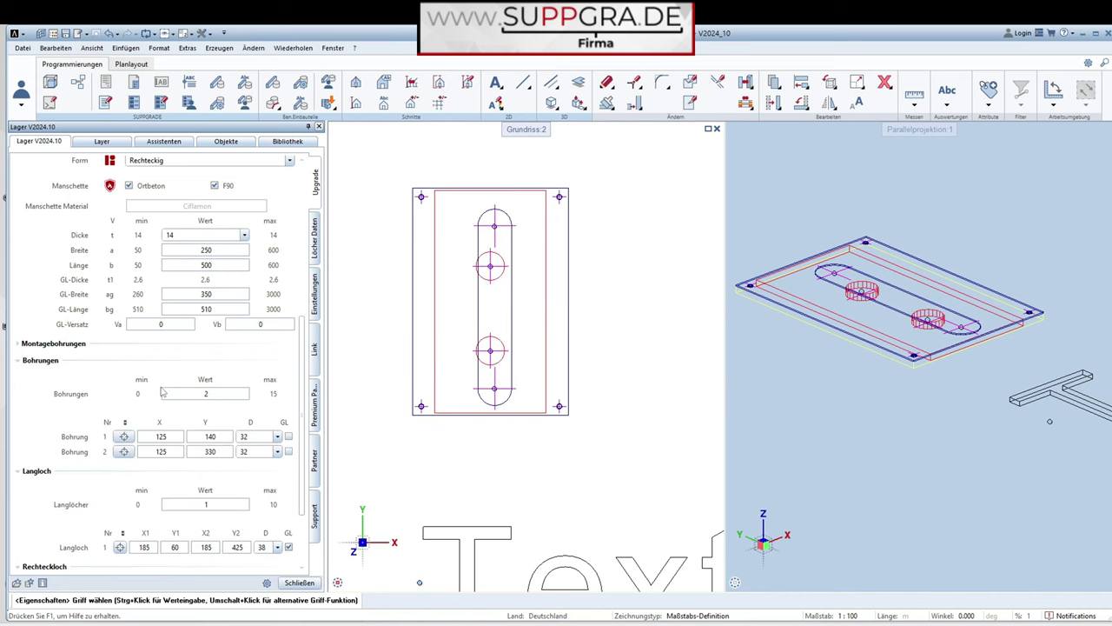
Reposition both bores in the plan view, moving Bohrung 1 to X 144, Y 184 and Bohrung 2 to X 140, Y 363.
{"action": "left_click", "coordinate": [496, 224]}
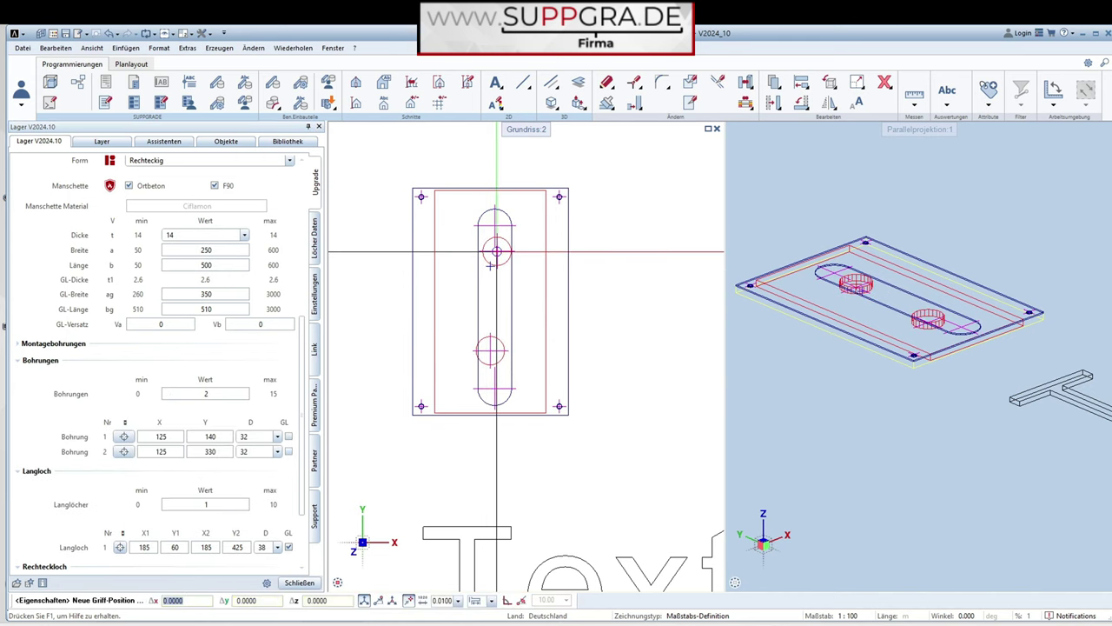
{"action": "left_click", "coordinate": [497, 251]}
{"action": "left_click", "coordinate": [491, 346]}
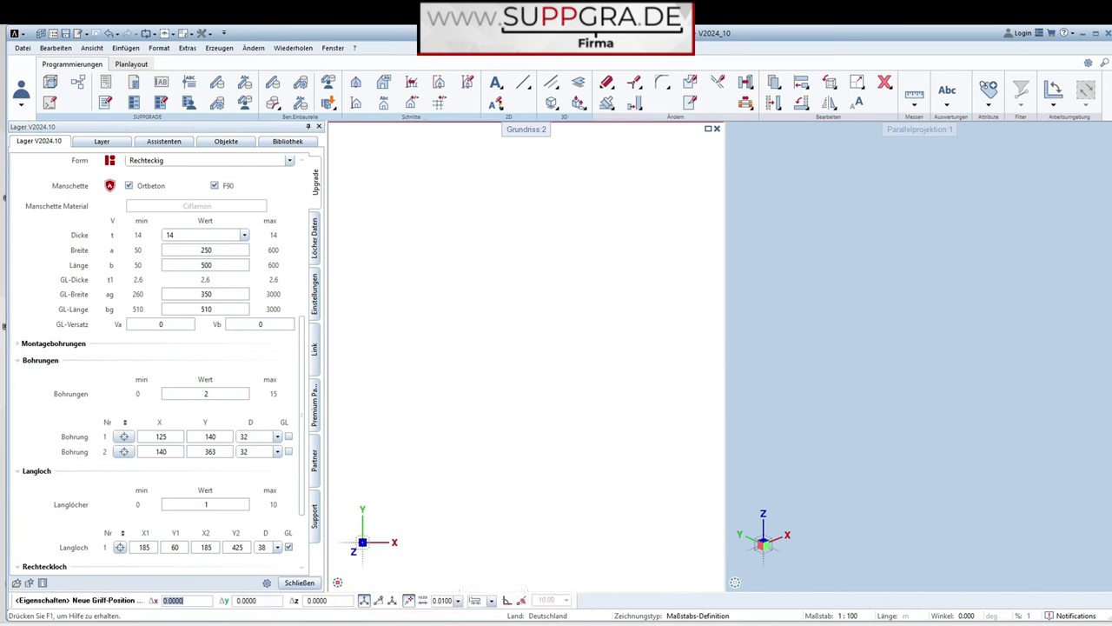
{"action": "left_click", "coordinate": [498, 331]}
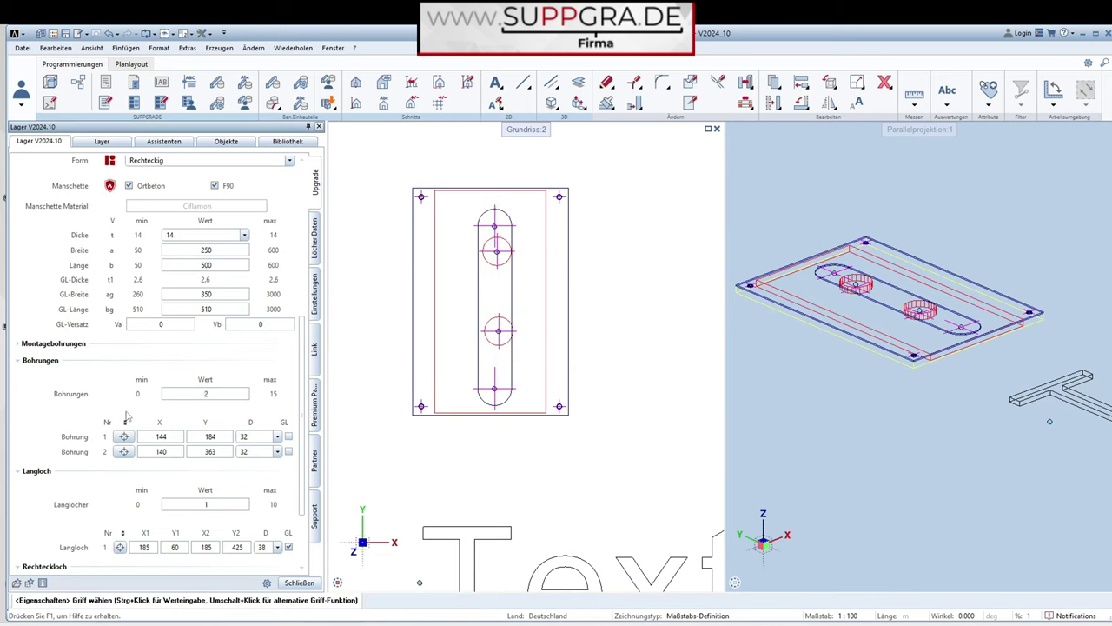
Remove the bores and the slot from the bearing by setting Bohrungen and Langlöcher to 0.
{"action": "left_click", "coordinate": [196, 396]}
{"action": "type", "text": "0"}
{"action": "key", "text": "Return"}
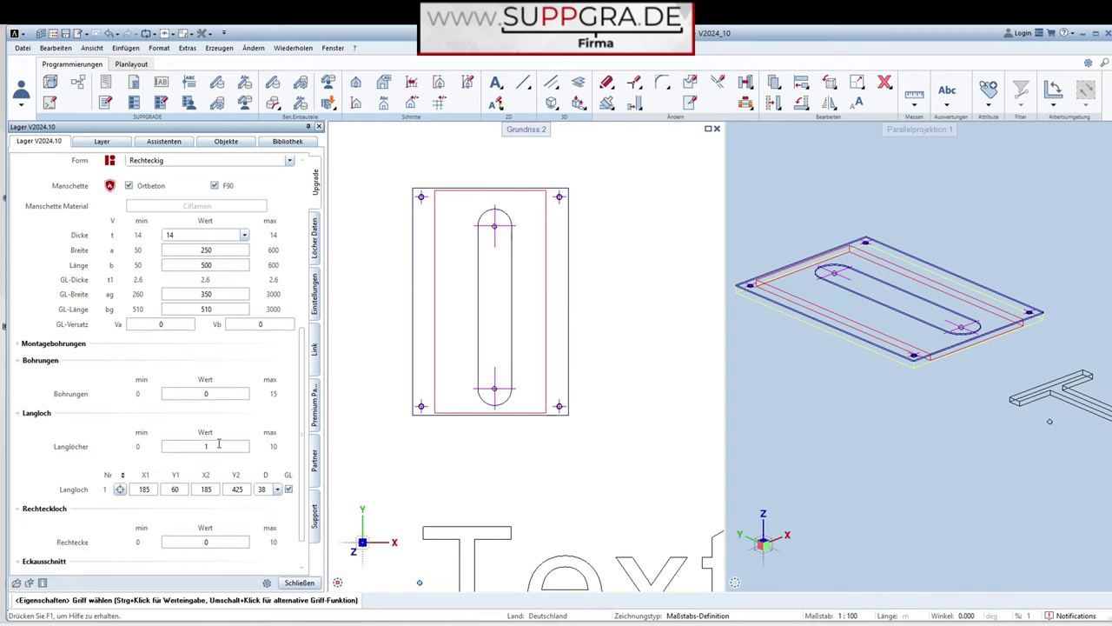
{"action": "left_click", "coordinate": [167, 449]}
{"action": "type", "text": "0"}
{"action": "key", "text": "Return"}
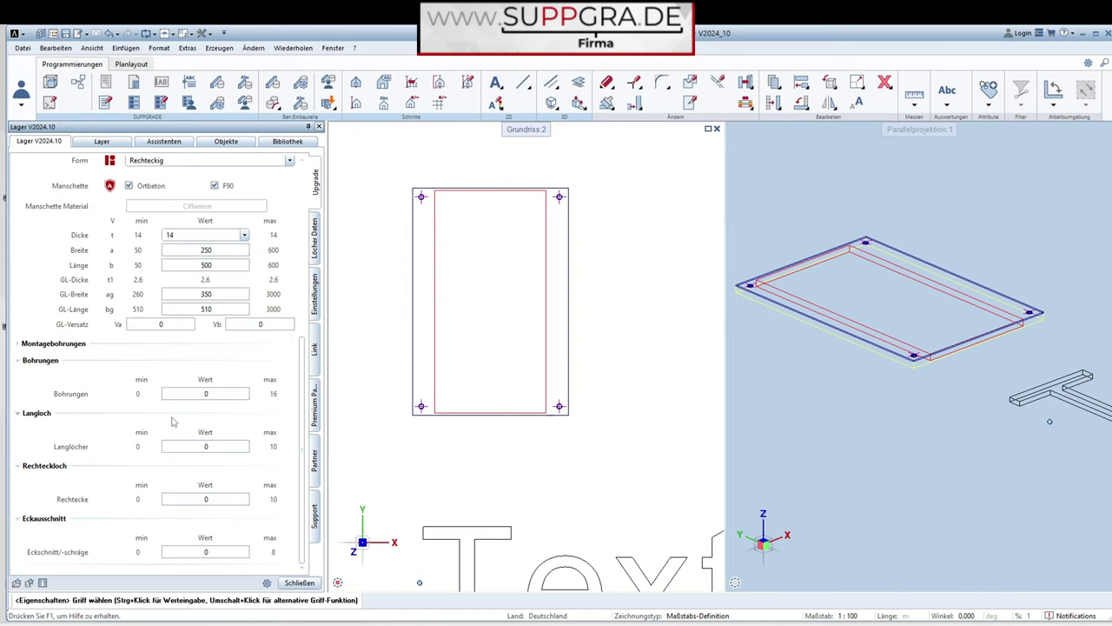
Set Werkplan Trennung to Ja in the Einstellungen and move the separated sliding plate slightly closer to the bearing in plan.
{"action": "scroll", "coordinate": [172, 421], "scroll_direction": "up", "scroll_amount": 3}
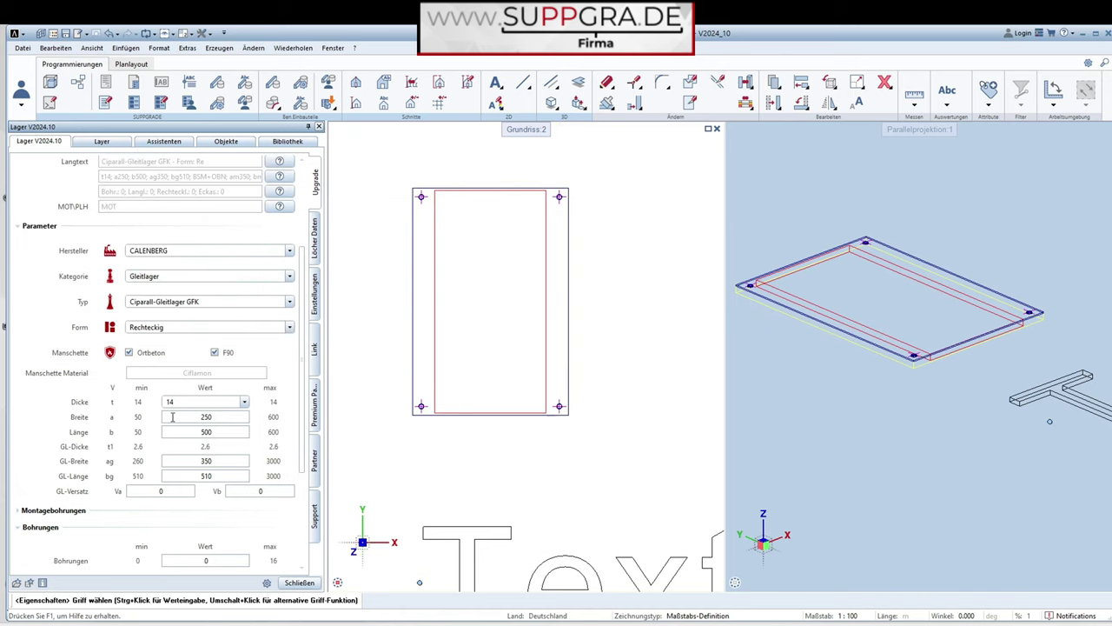
{"action": "left_click", "coordinate": [315, 243]}
{"action": "left_click", "coordinate": [315, 296]}
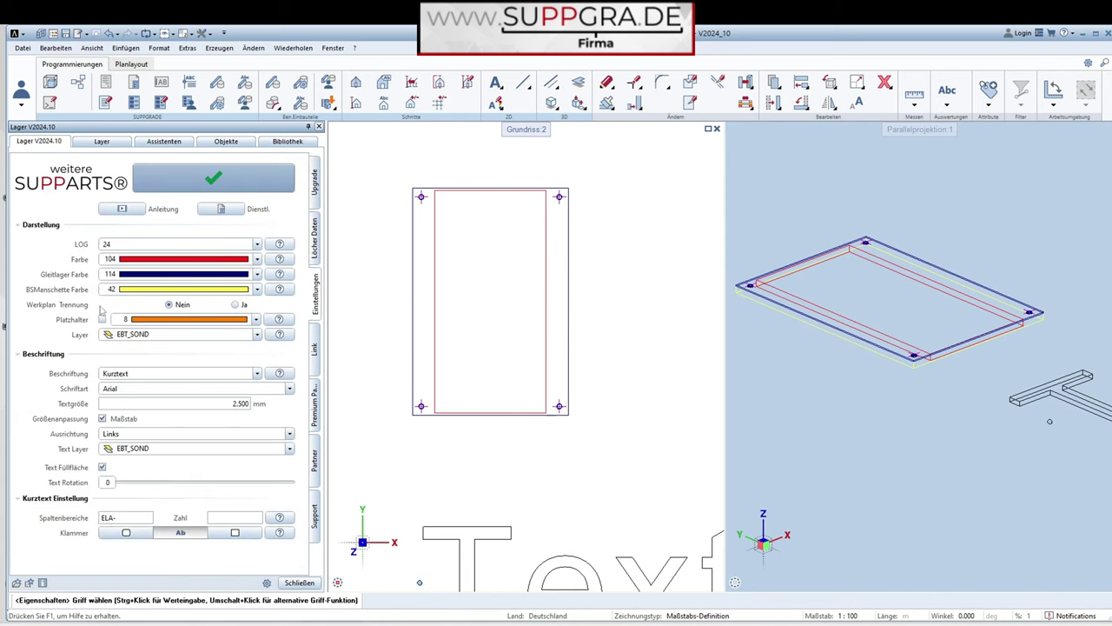
{"action": "left_click", "coordinate": [234, 305]}
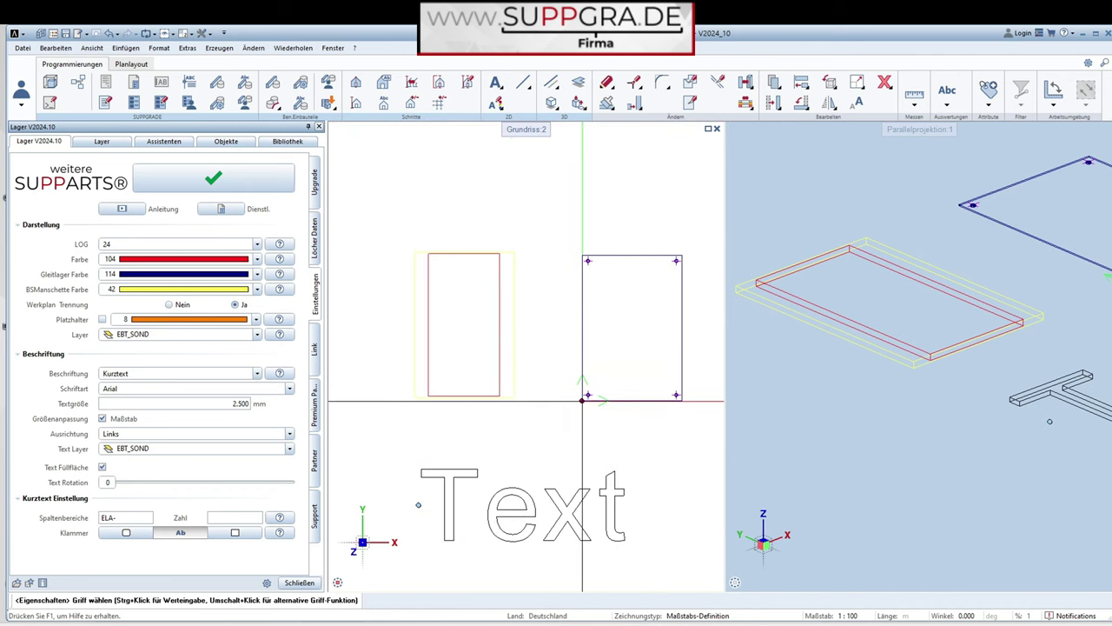
{"action": "left_click", "coordinate": [582, 399]}
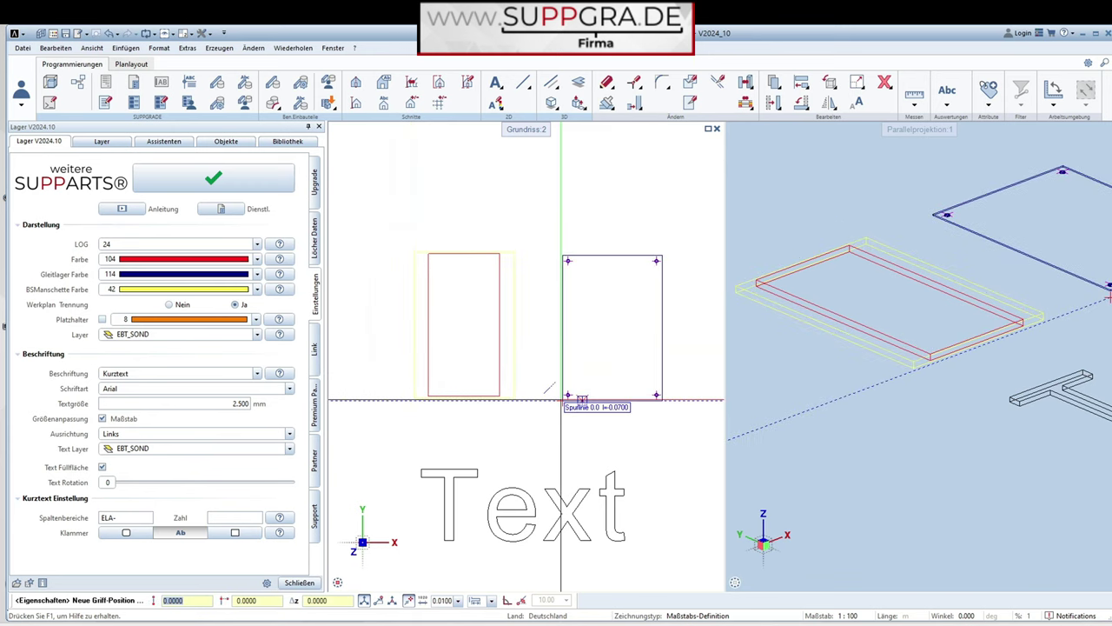
{"action": "left_click", "coordinate": [563, 399]}
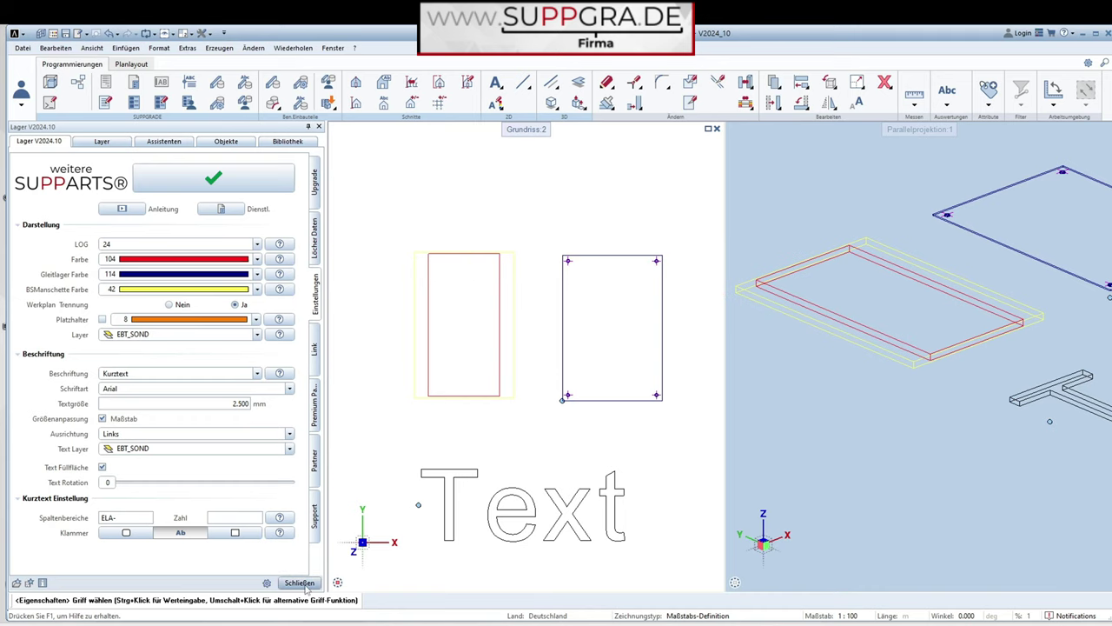
Switch Werkplan Trennung back to Nein in the Einstellungen.
{"action": "left_click", "coordinate": [318, 200]}
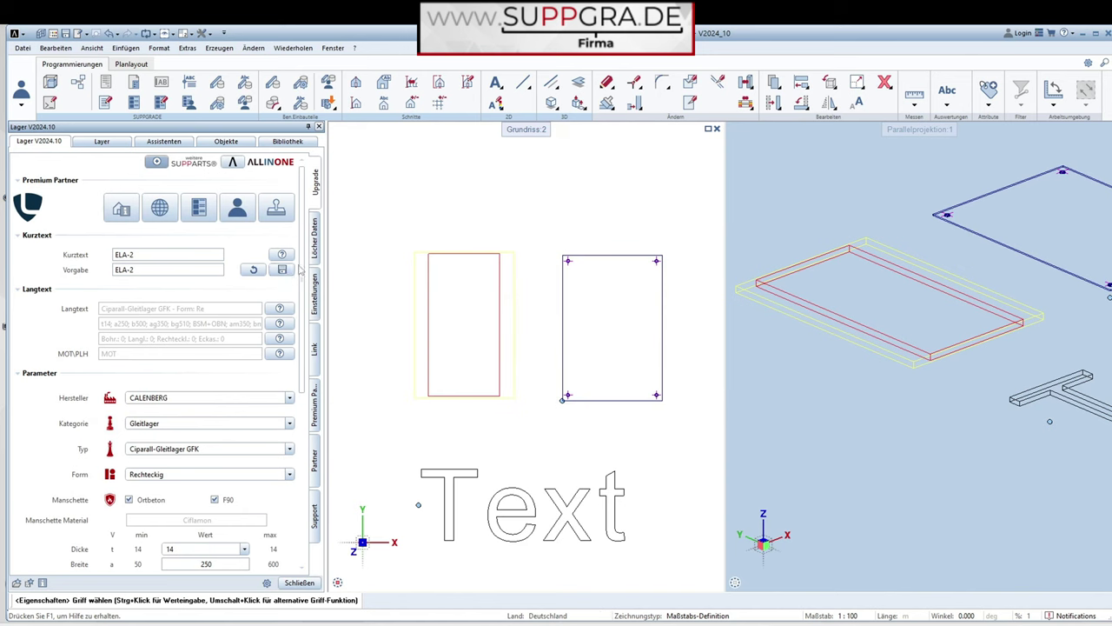
{"action": "left_click", "coordinate": [314, 294]}
{"action": "left_click", "coordinate": [180, 304]}
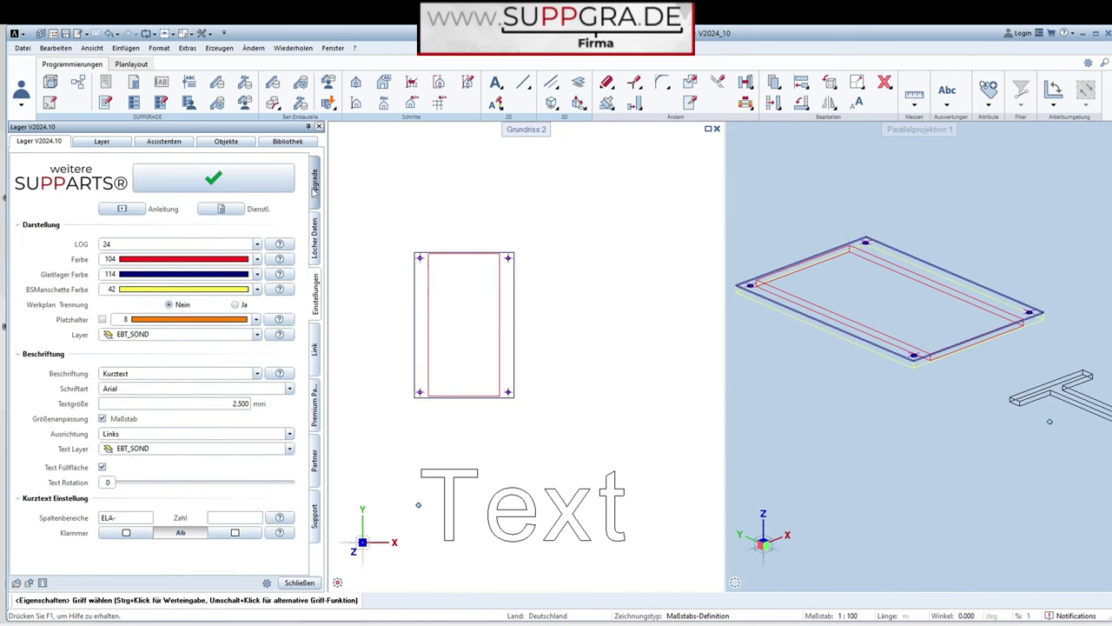
Save the bearing configuration as a text file under the suggested name and close the bearing generator.
{"action": "left_click", "coordinate": [316, 183]}
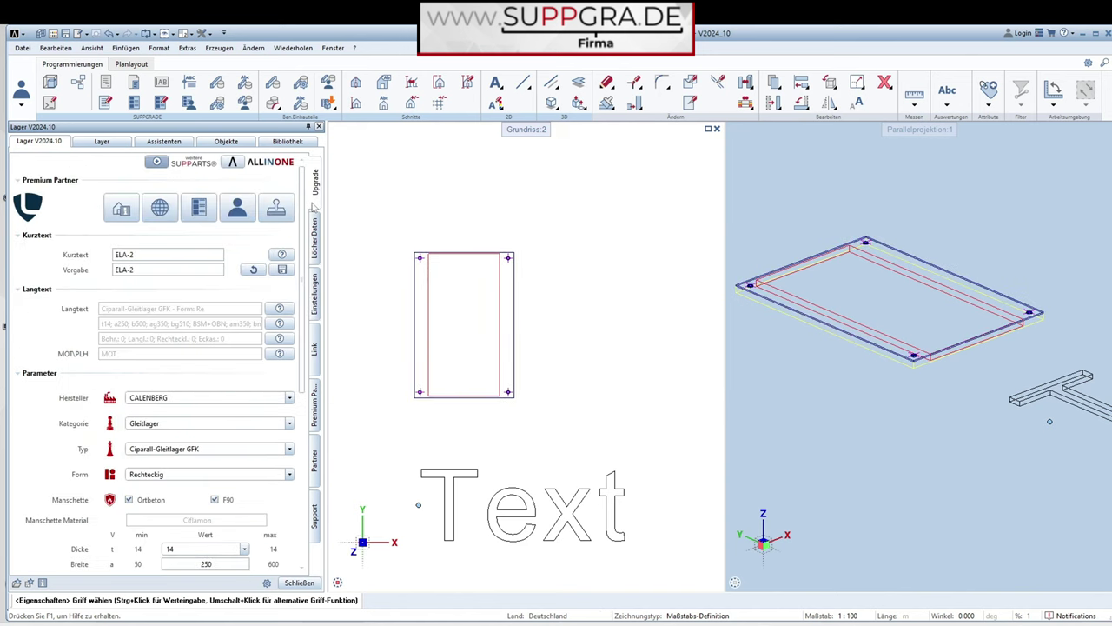
{"action": "left_click", "coordinate": [282, 271]}
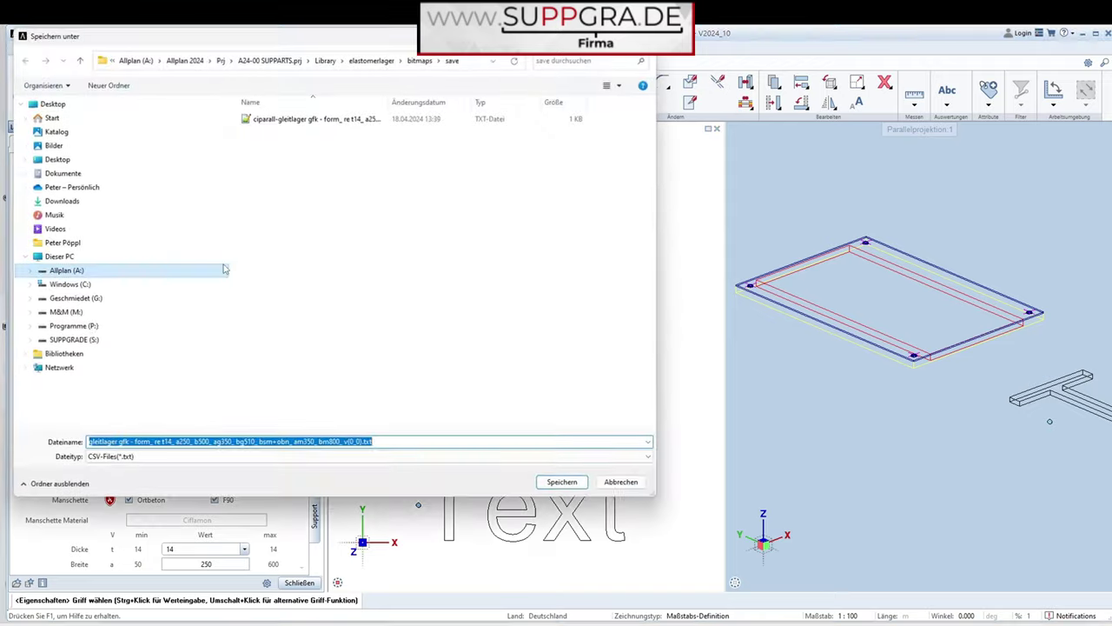
{"action": "left_click", "coordinate": [565, 483]}
{"action": "left_click", "coordinate": [299, 582]}
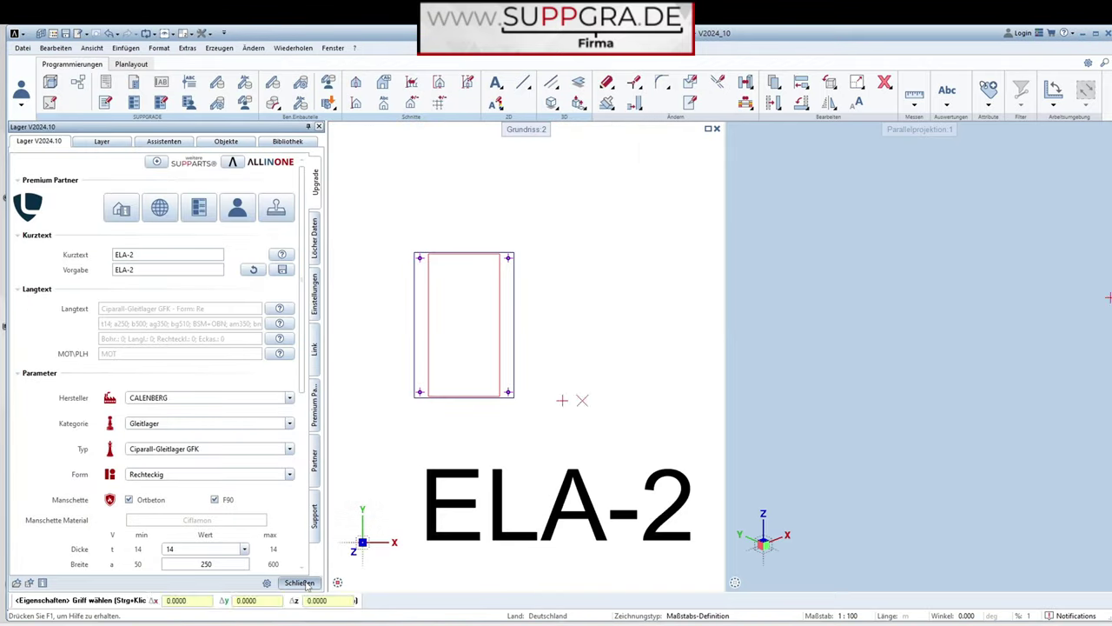
Copy the ELA-2 bearing with its label and place two copies beside each other below the parts table's Menge column.
{"action": "left_click", "coordinate": [479, 397]}
{"action": "scroll", "coordinate": [499, 365], "scroll_direction": "down", "scroll_amount": 5}
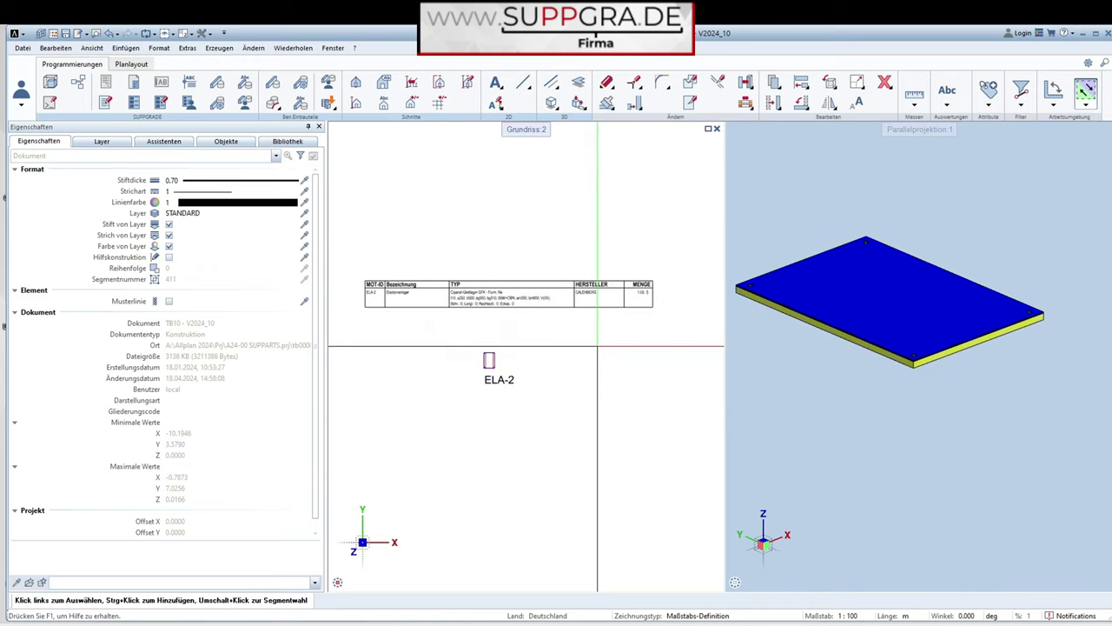
{"action": "scroll", "coordinate": [488, 363], "scroll_direction": "up", "scroll_amount": 2}
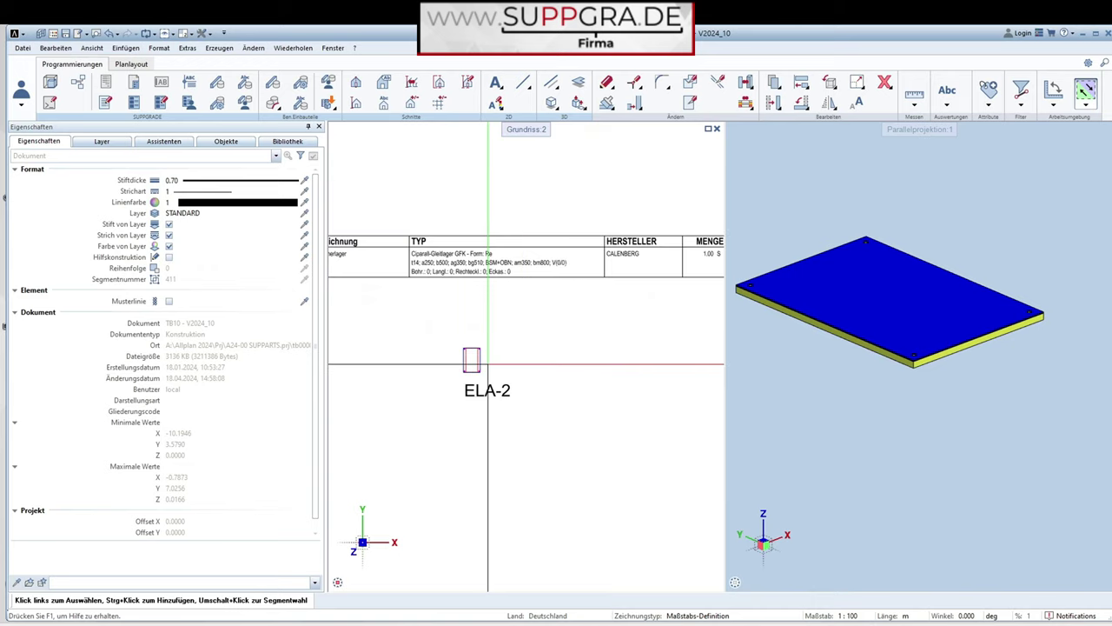
{"action": "key", "text": "ctrl+c"}
{"action": "scroll", "coordinate": [474, 369], "scroll_direction": "down", "scroll_amount": 2}
{"action": "scroll", "coordinate": [521, 365], "scroll_direction": "up", "scroll_amount": 3}
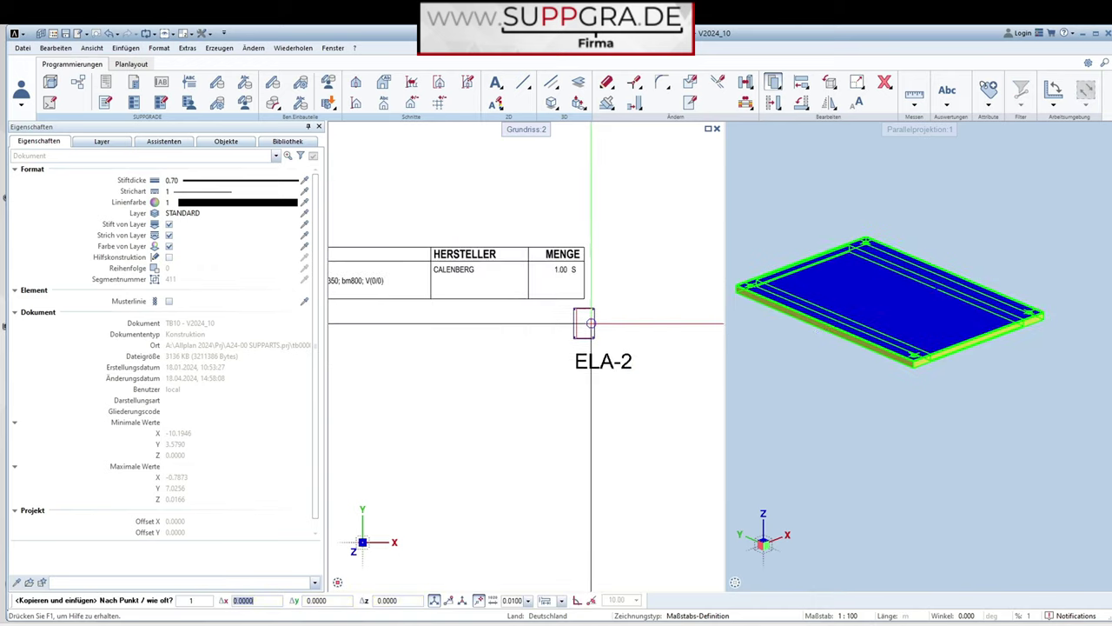
{"action": "left_click", "coordinate": [551, 313]}
{"action": "left_click", "coordinate": [540, 304]}
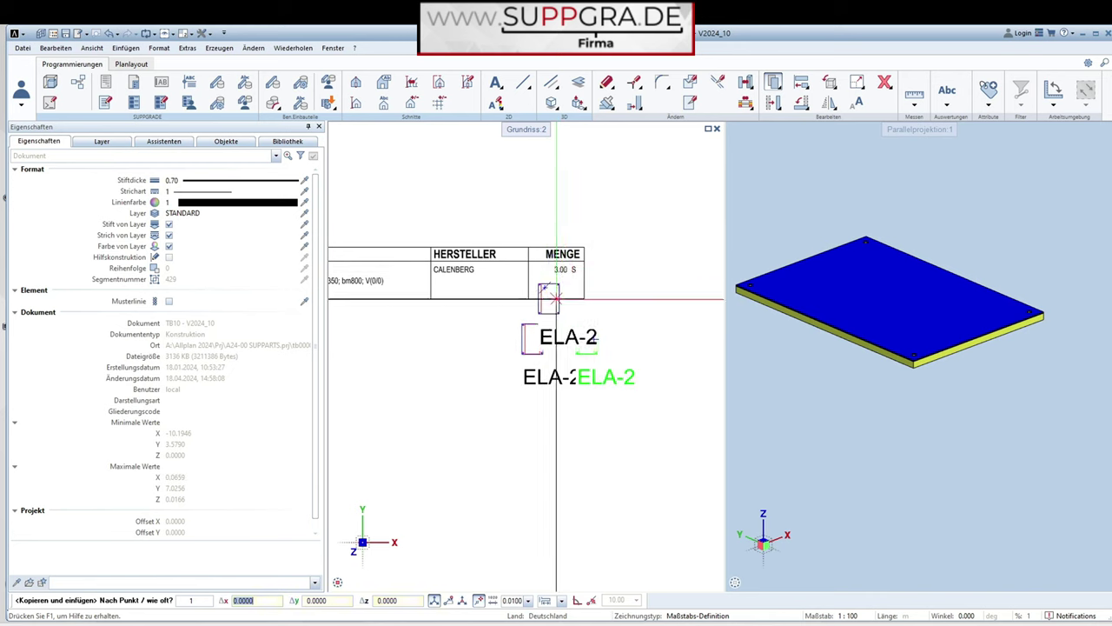
{"action": "scroll", "coordinate": [556, 298], "scroll_direction": "down", "scroll_amount": 2}
{"action": "scroll", "coordinate": [521, 330], "scroll_direction": "up", "scroll_amount": 2}
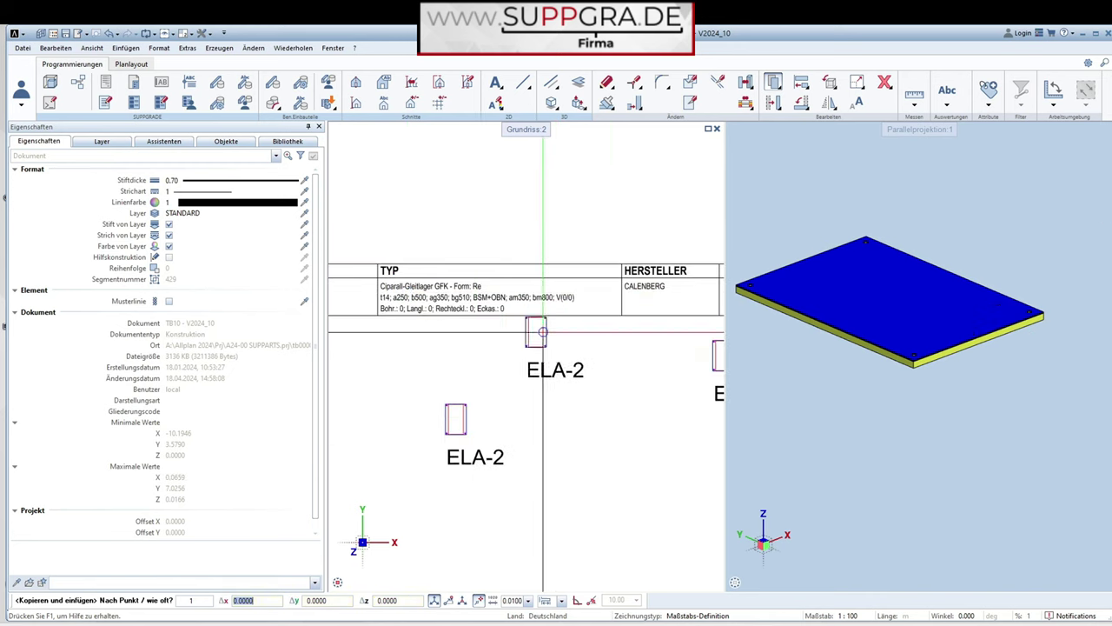
{"action": "key", "text": "Escape"}
{"action": "scroll", "coordinate": [606, 389], "scroll_direction": "down", "scroll_amount": 2}
{"action": "scroll", "coordinate": [644, 386], "scroll_direction": "up", "scroll_amount": 1}
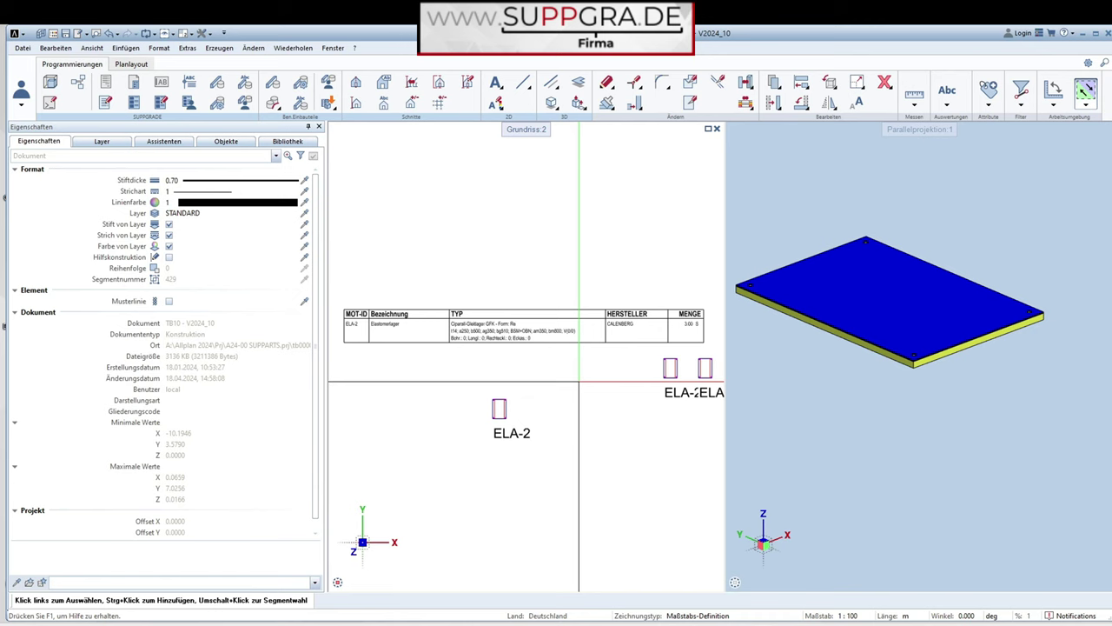
Generate a report of all elements using !SUPPARTS-Mengenliste-V2024_11.rdlc from the SUPPARTS folder of the office reports.
{"action": "left_click", "coordinate": [107, 84]}
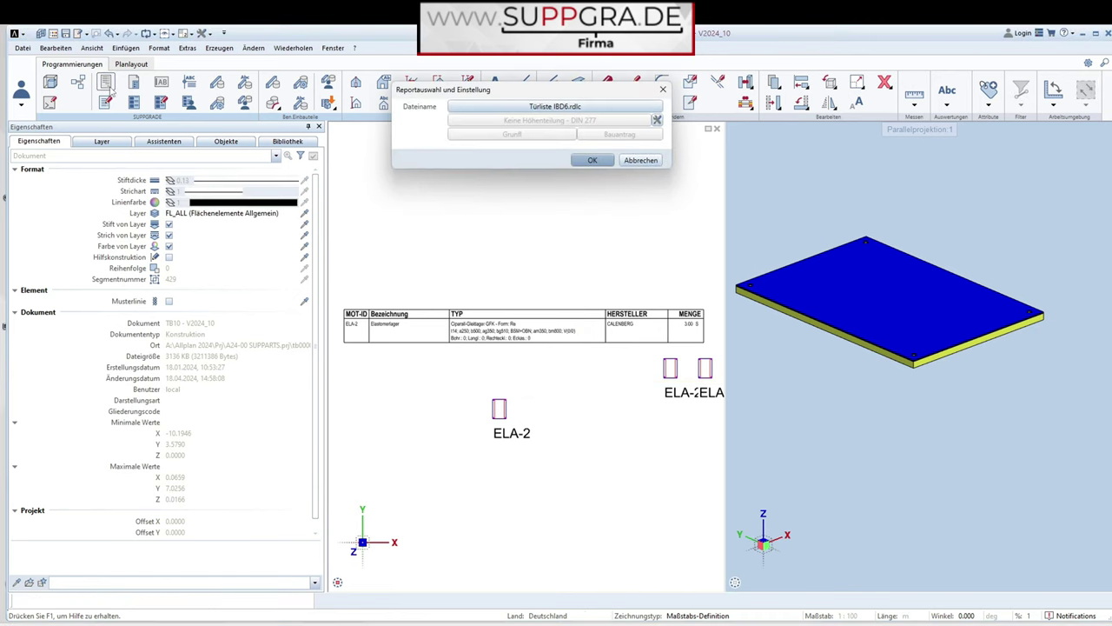
{"action": "left_click", "coordinate": [563, 108]}
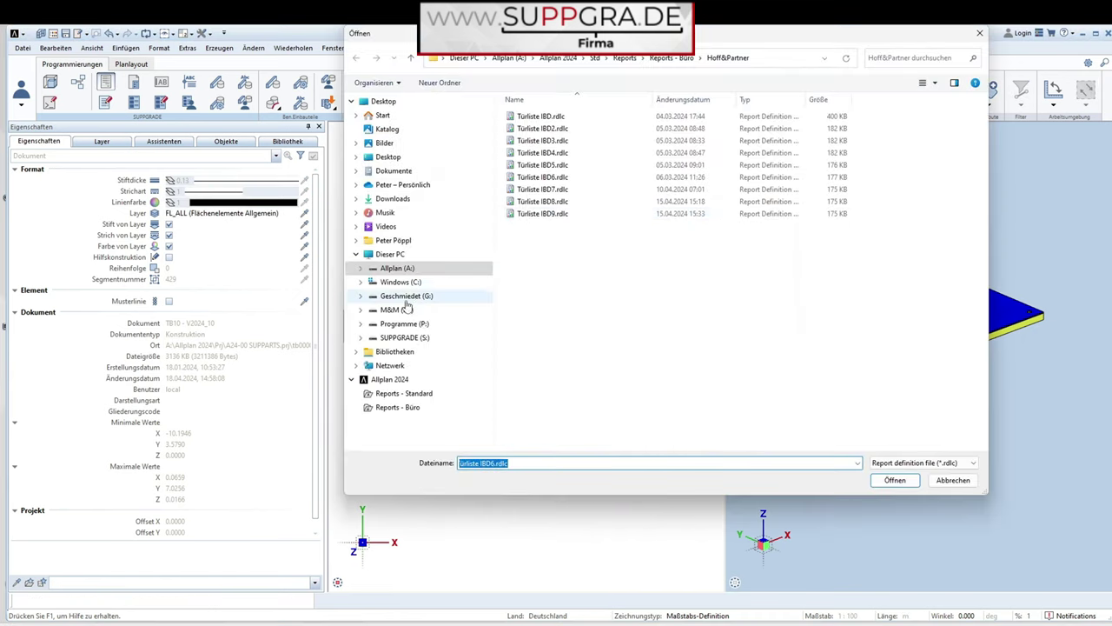
{"action": "left_click", "coordinate": [382, 409]}
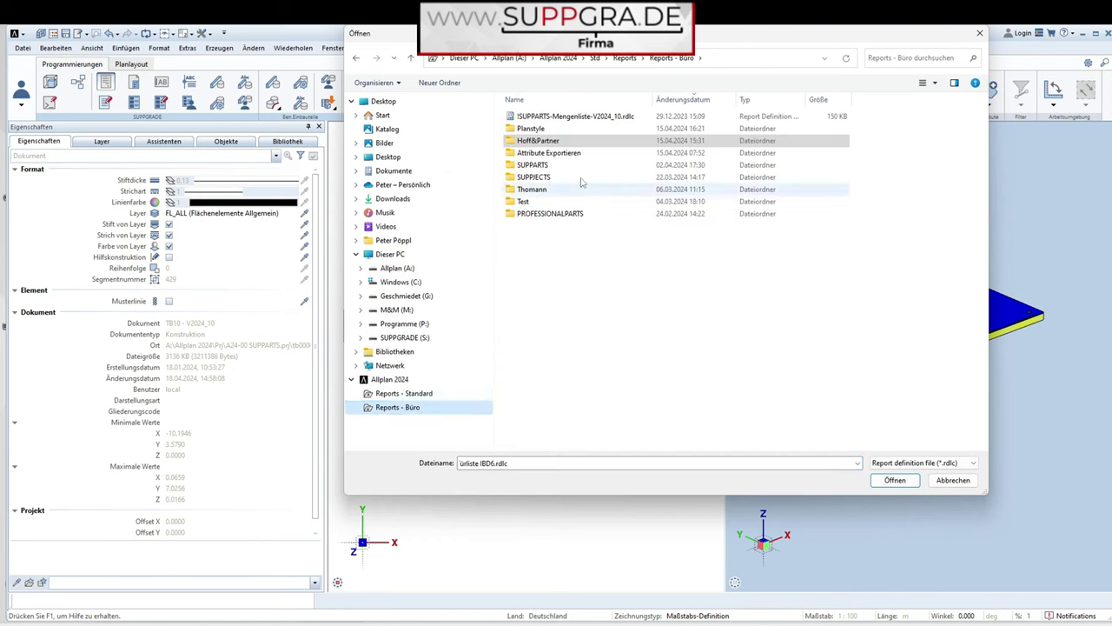
{"action": "double_click", "coordinate": [533, 165]}
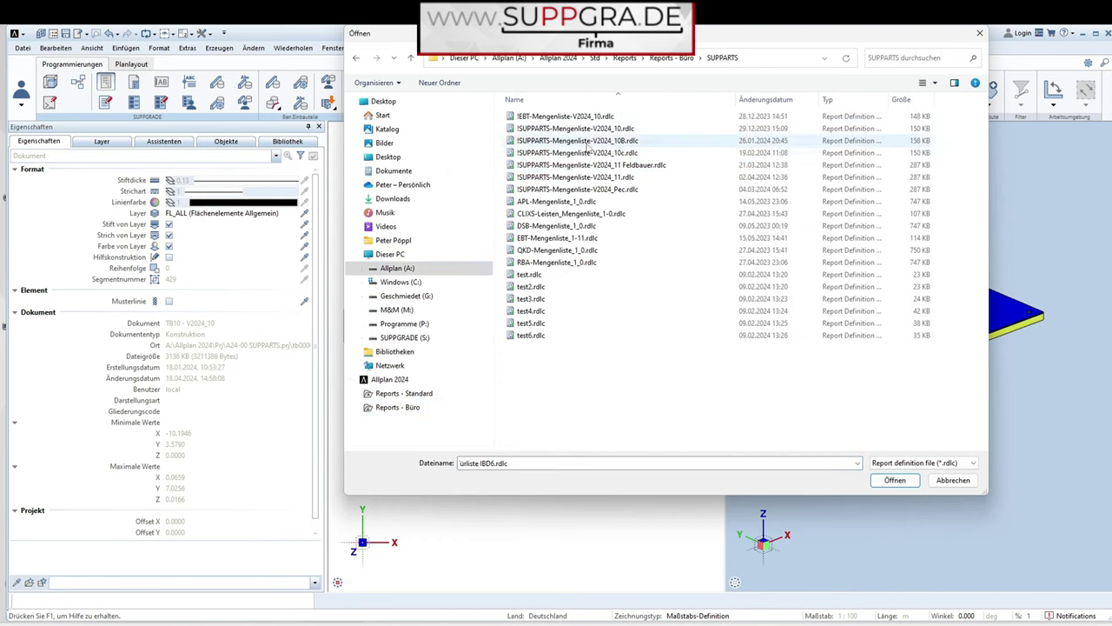
{"action": "left_click", "coordinate": [531, 178]}
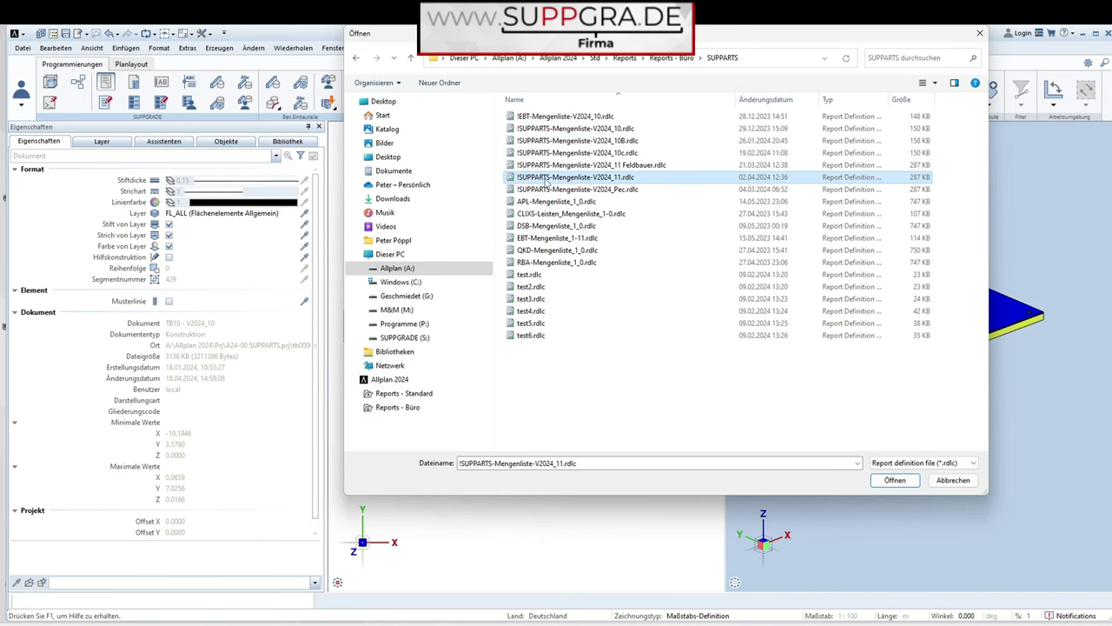
{"action": "double_click", "coordinate": [546, 179]}
{"action": "left_click", "coordinate": [592, 161]}
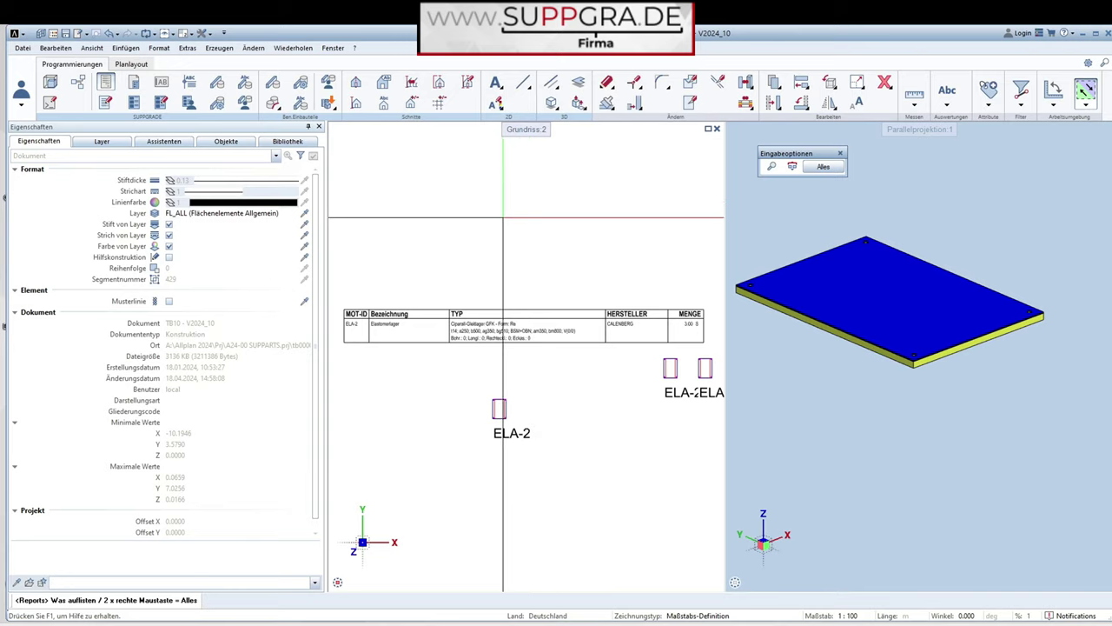
{"action": "right_click", "coordinate": [529, 201]}
{"action": "right_click", "coordinate": [529, 201]}
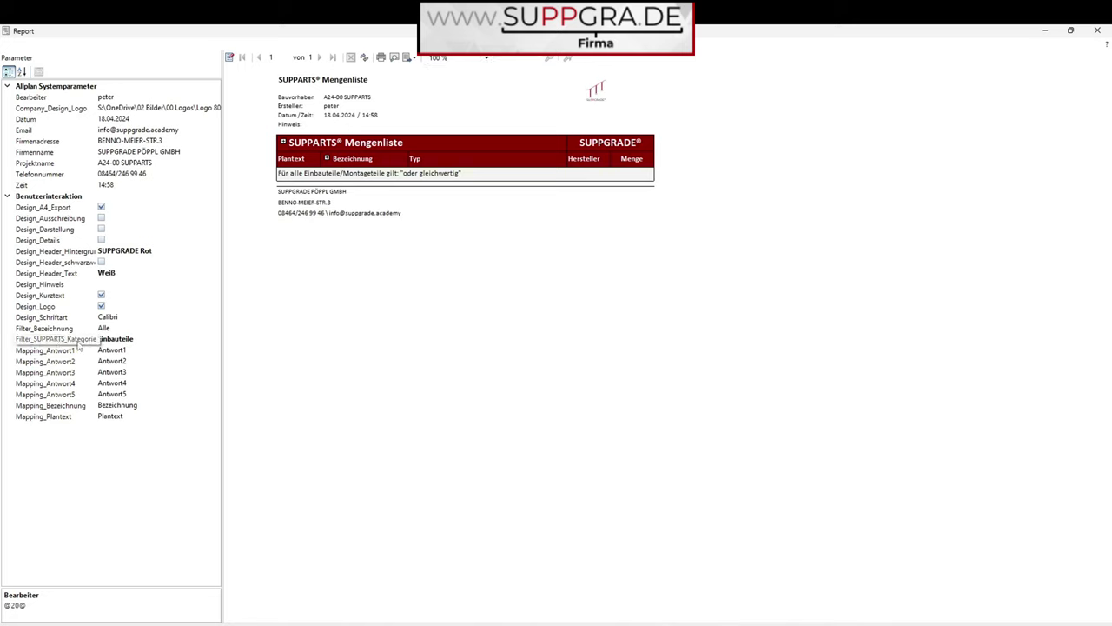
Set the report's Filter_SUPPARTS_Kategorie to Montageteile.
{"action": "left_click", "coordinate": [177, 343]}
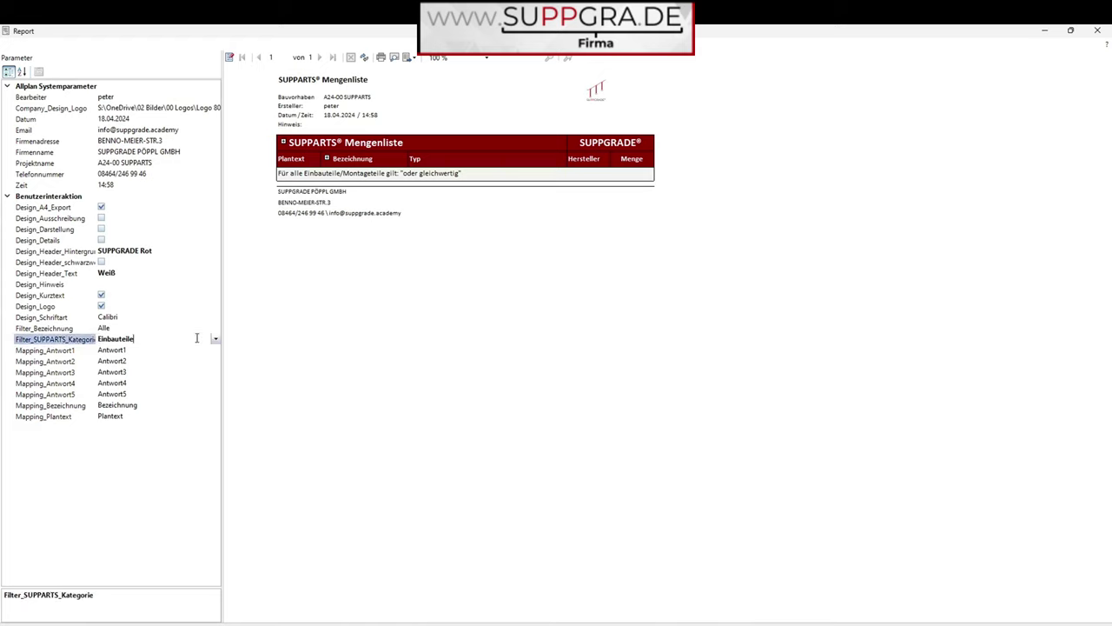
{"action": "left_click", "coordinate": [215, 340]}
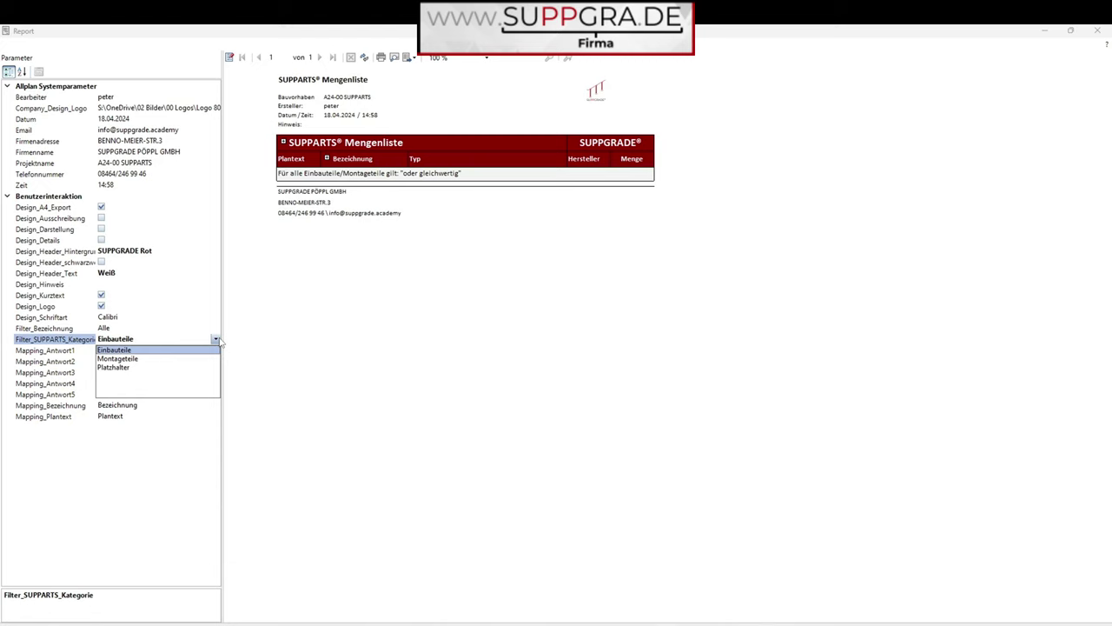
{"action": "left_click", "coordinate": [121, 357]}
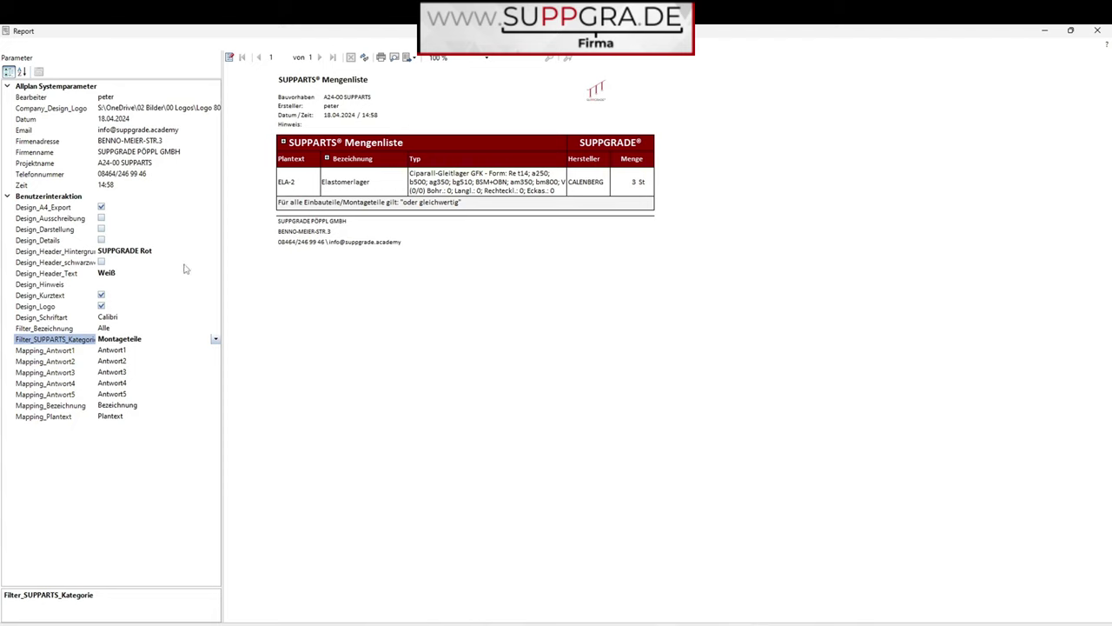
View the bearing's graphic in the report through Design_Darstellung, switch it off again, and close the report.
{"action": "left_click", "coordinate": [102, 229]}
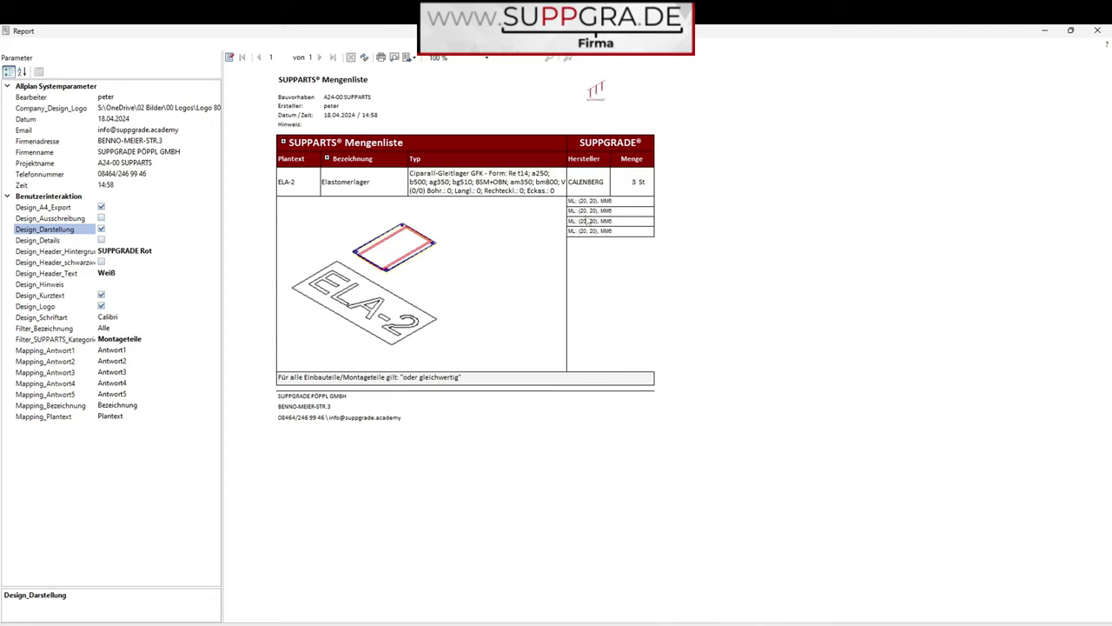
{"action": "left_click", "coordinate": [101, 229]}
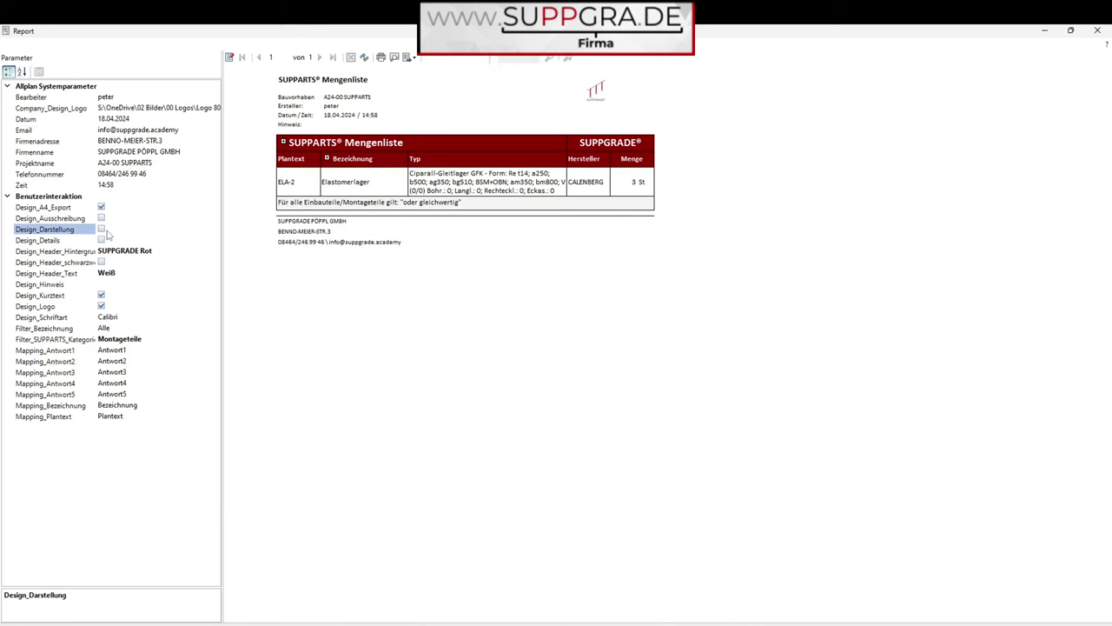
{"action": "left_click", "coordinate": [1097, 31]}
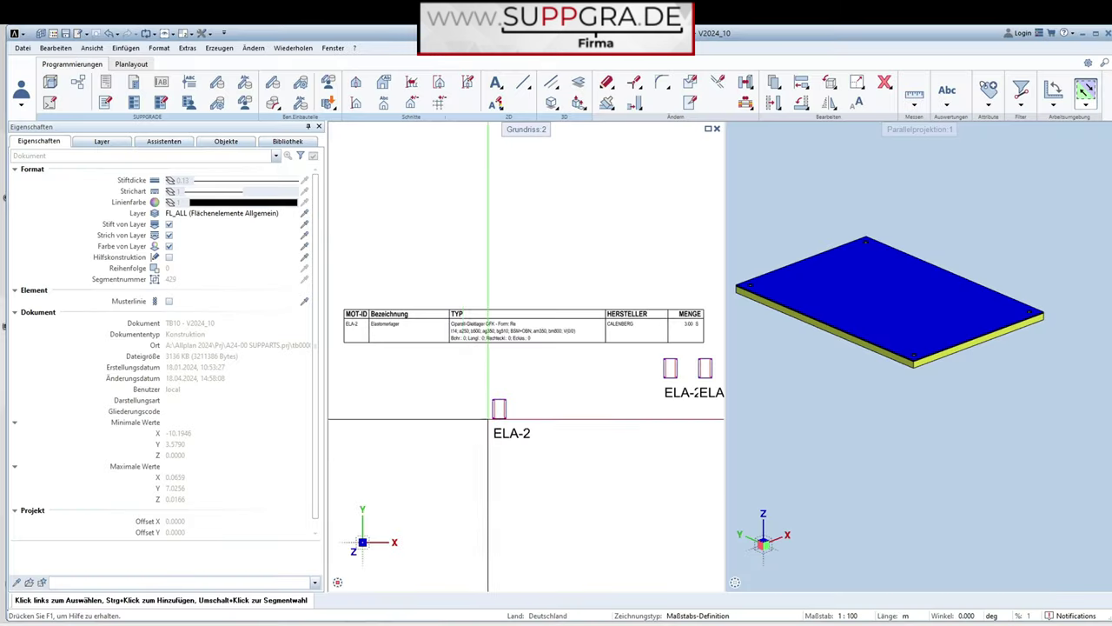
Delete the ELA-2 bearing copy nearest the original together with its label.
{"action": "key", "text": "Delete"}
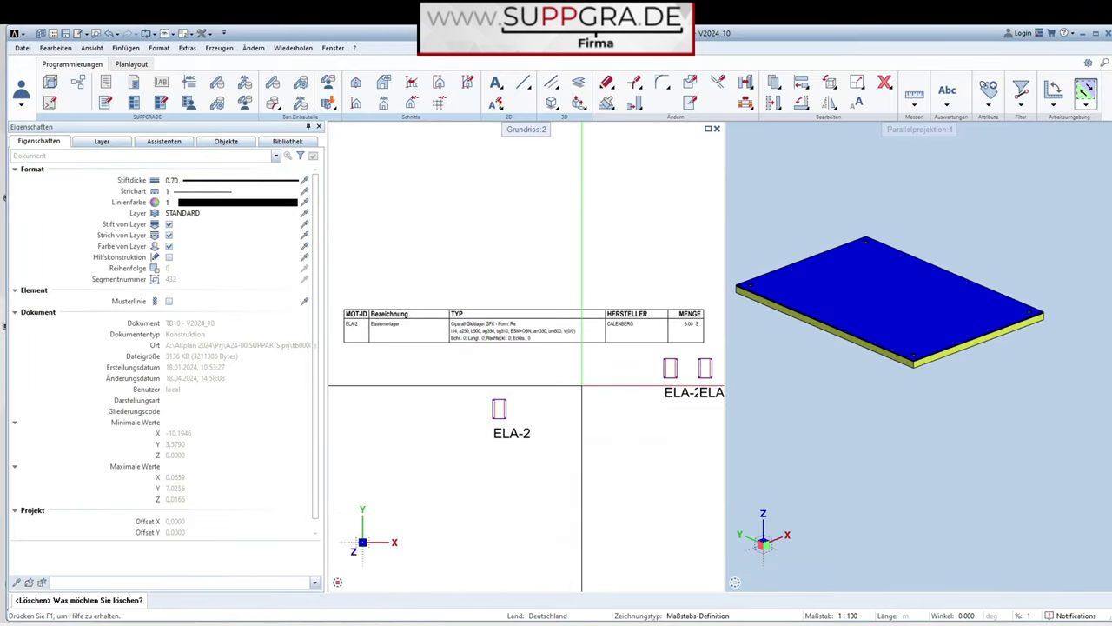
{"action": "left_click_drag", "start_coordinate": [589, 354], "coordinate": [712, 438]}
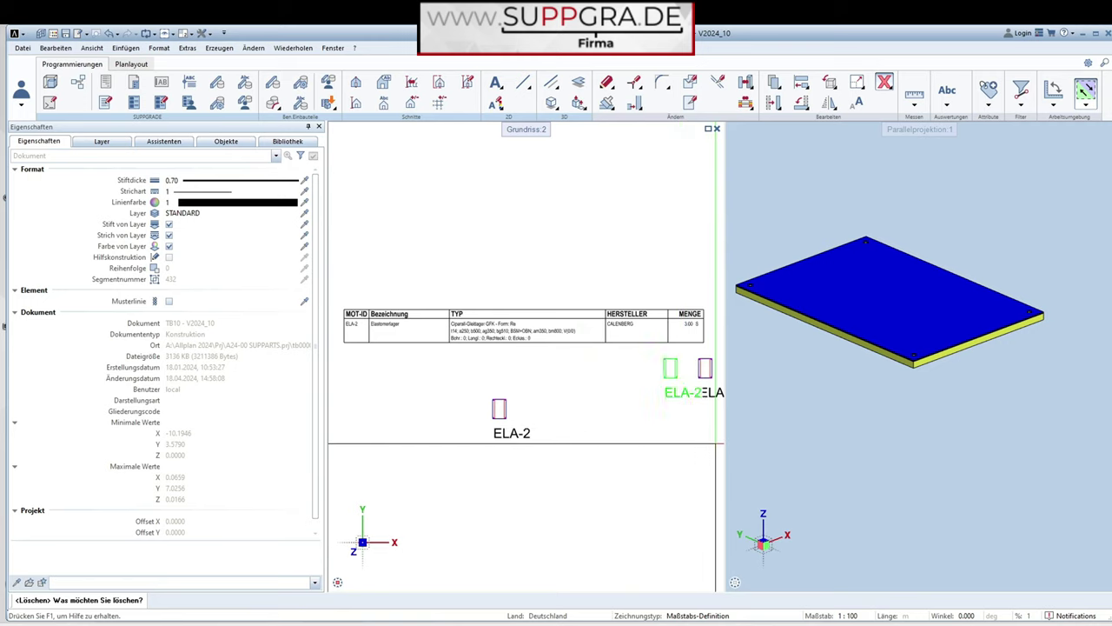